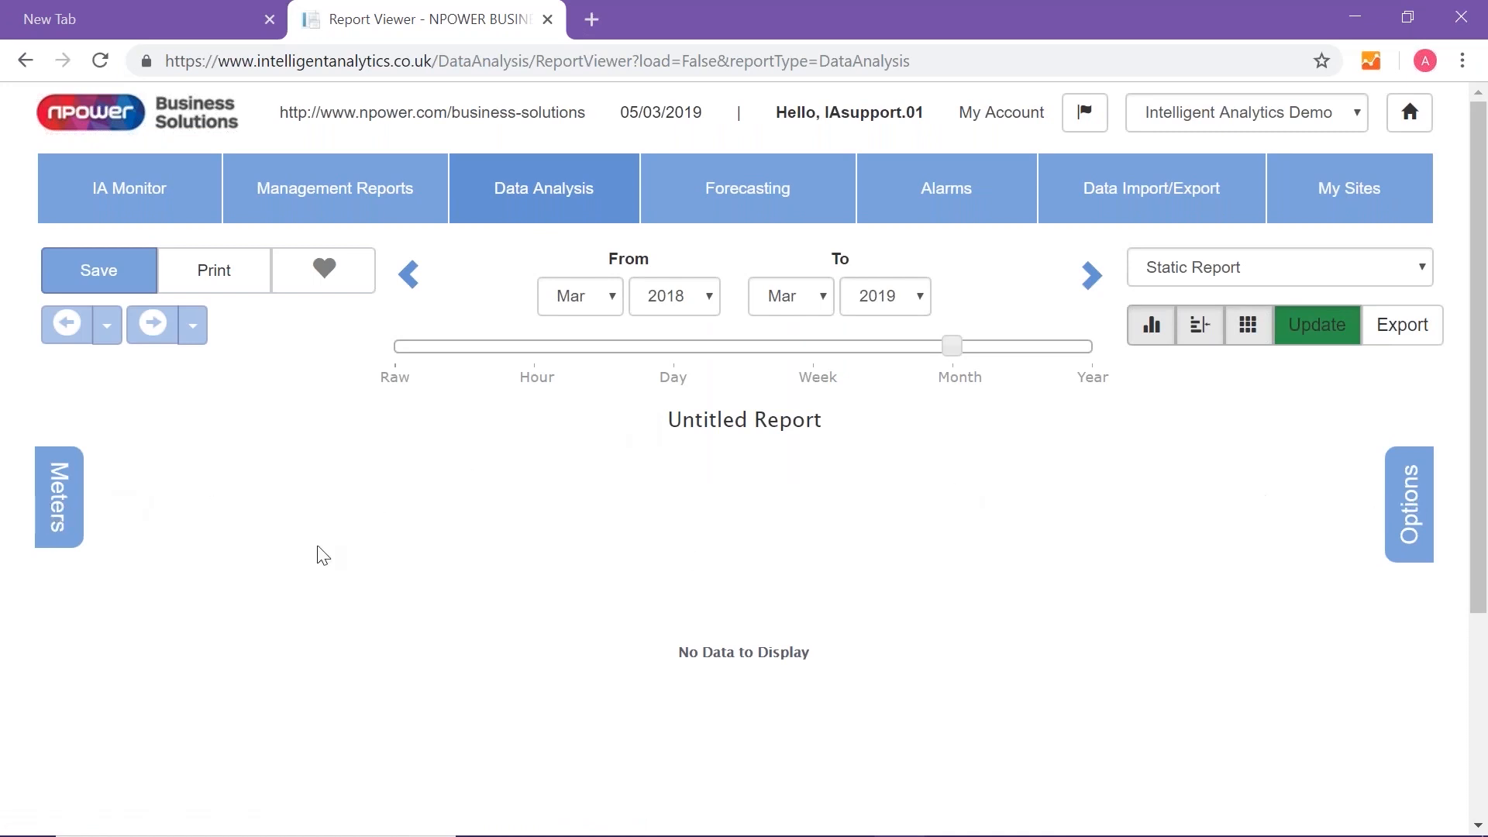
- Search the meters for "ome", select the Omega Demo electricity meter SENC000000002 and update the report
click(60, 500)
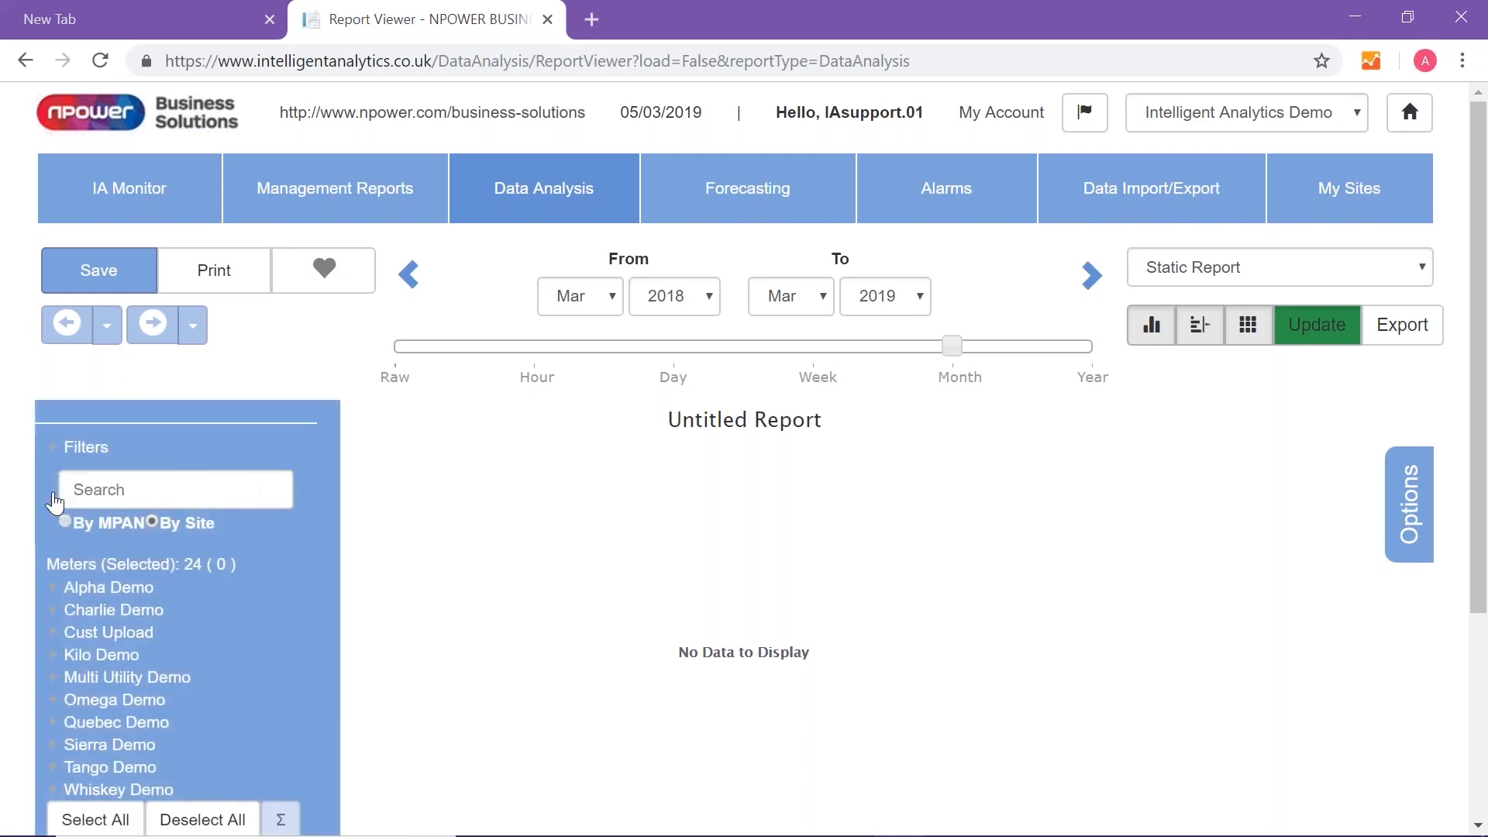
click(1397, 534)
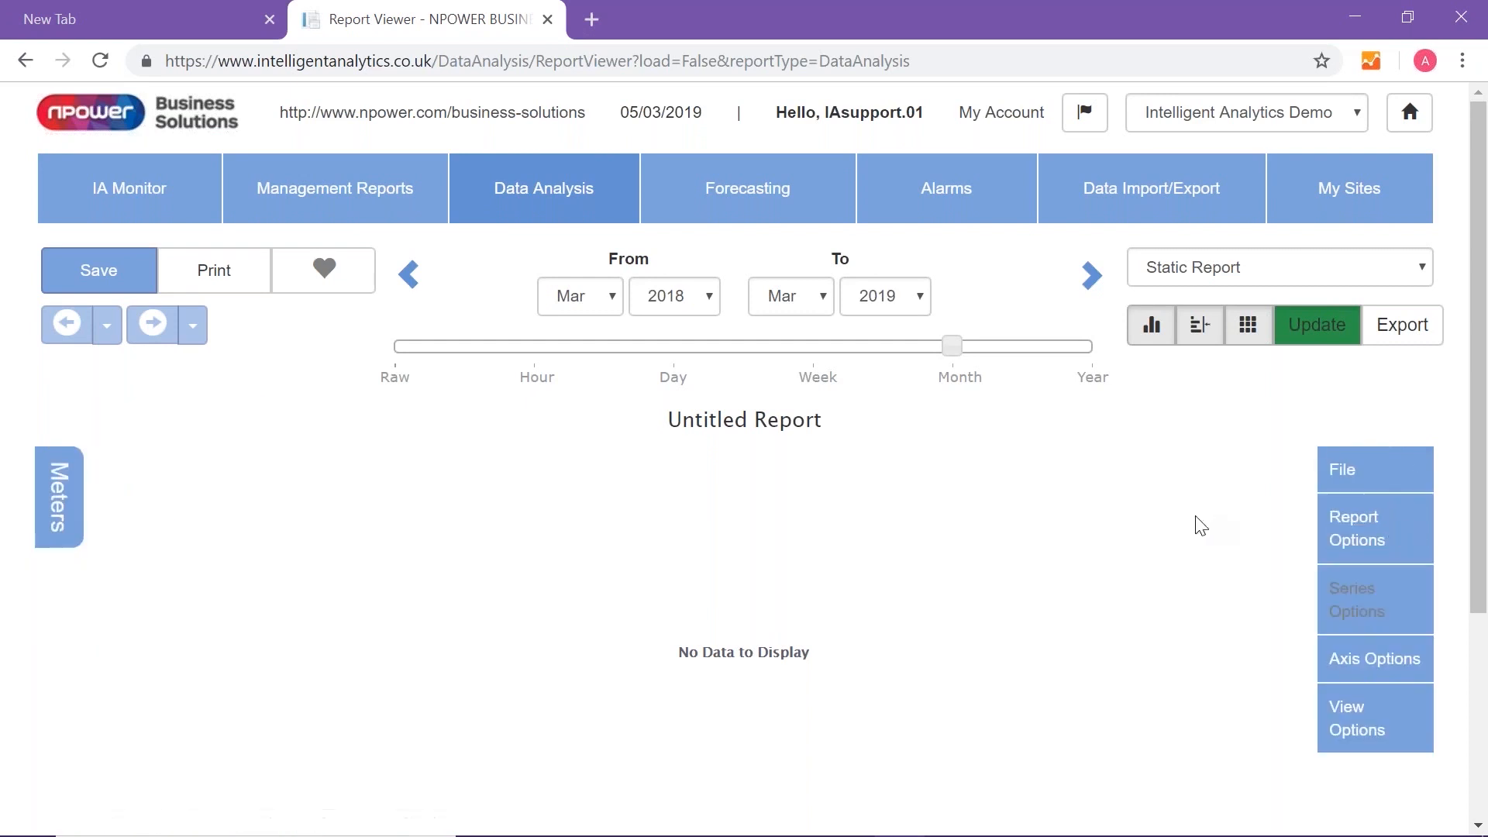
click(62, 499)
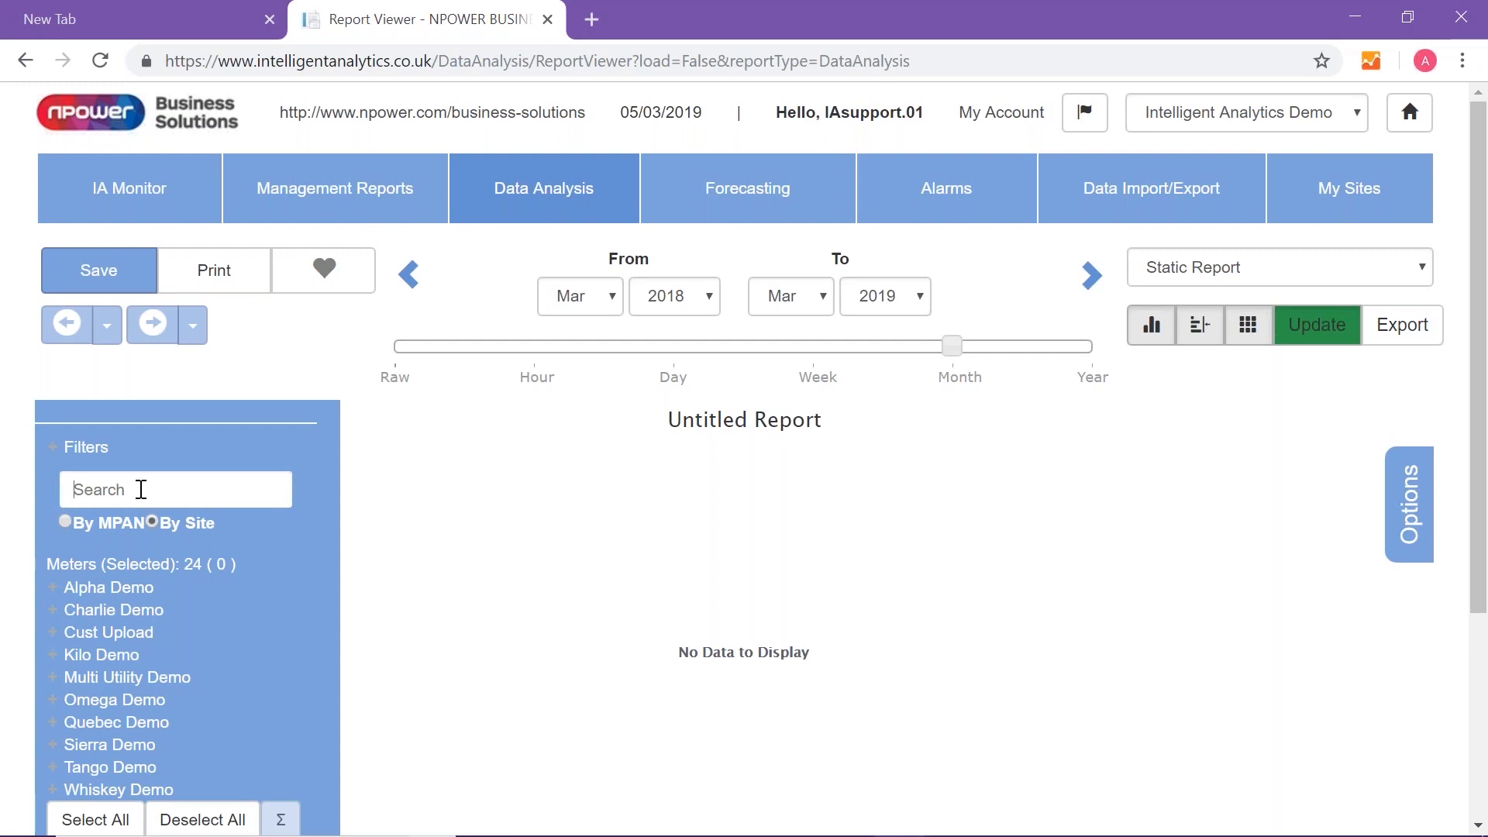
text(ome)
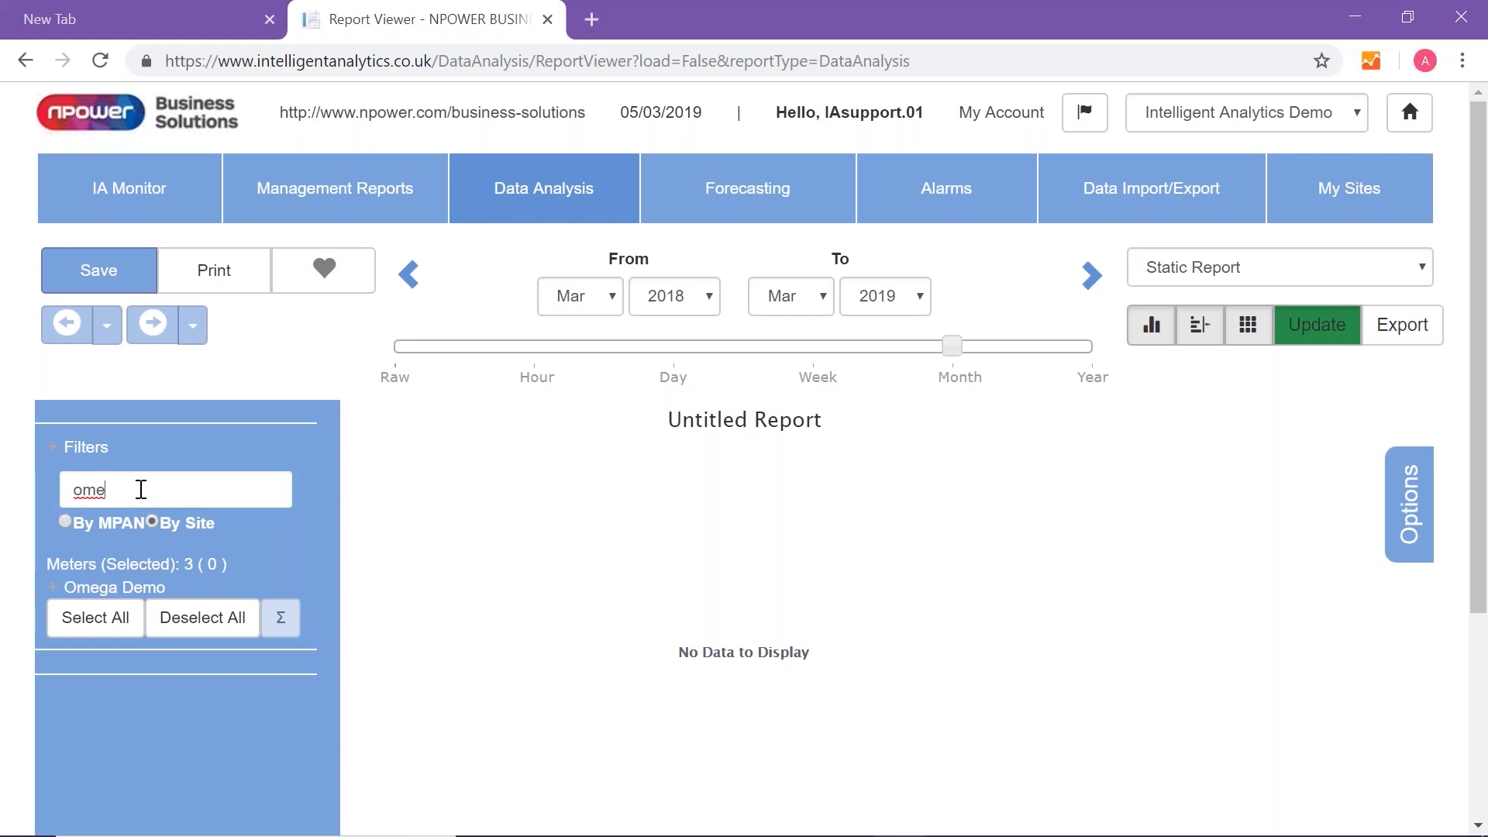
click(122, 593)
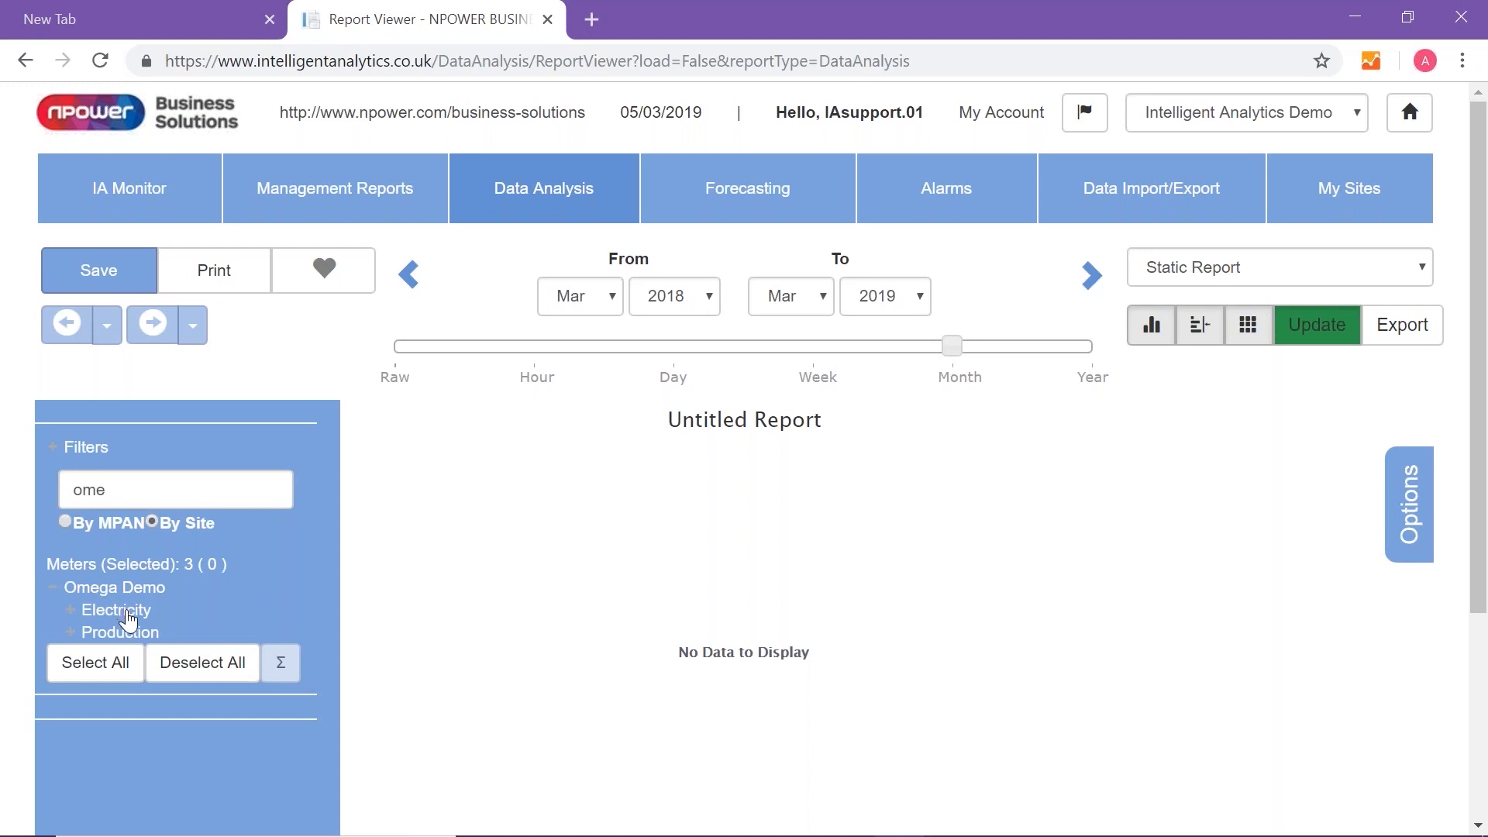
click(126, 612)
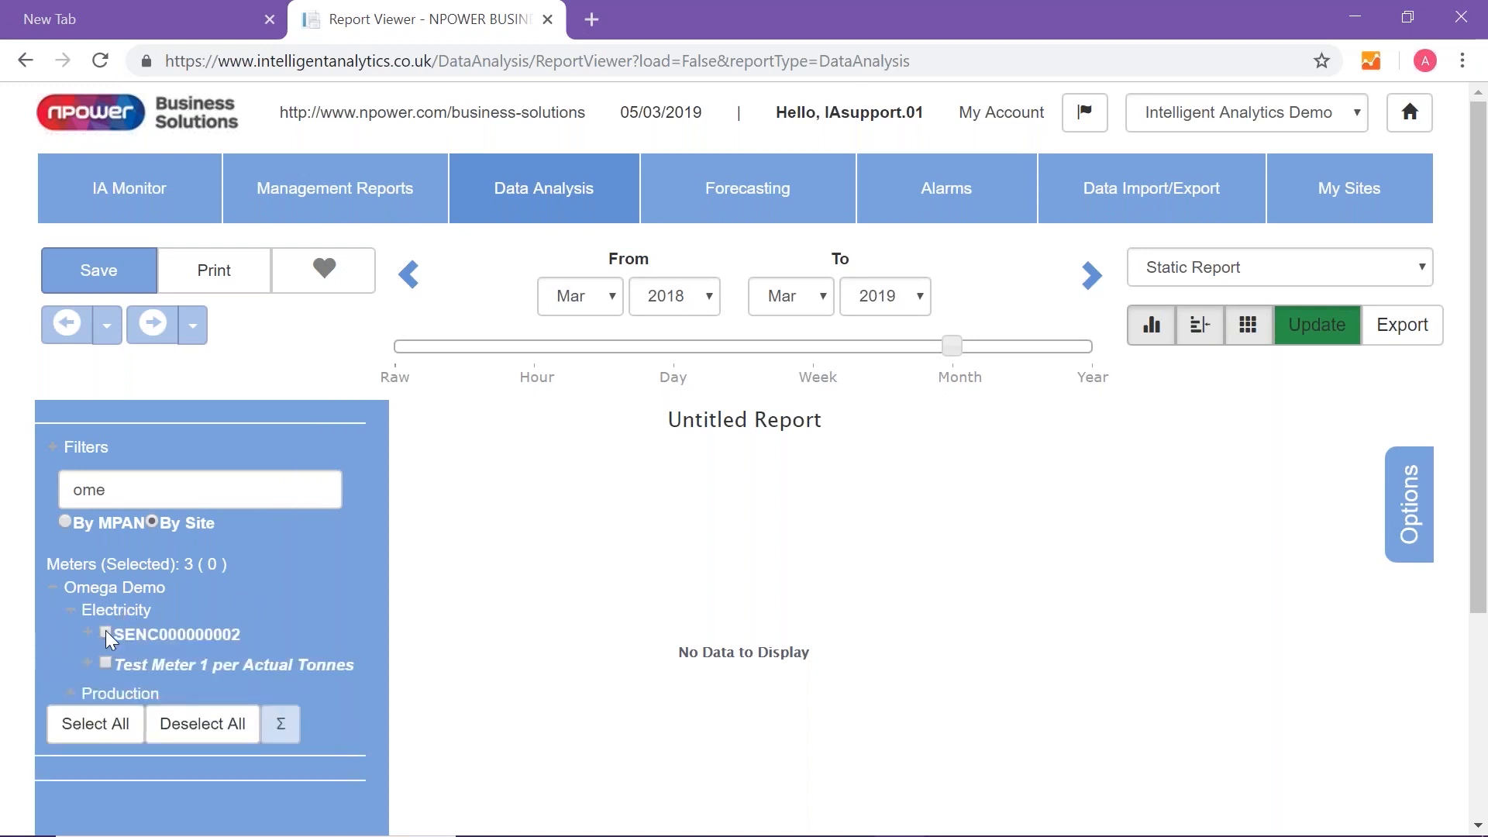
click(106, 631)
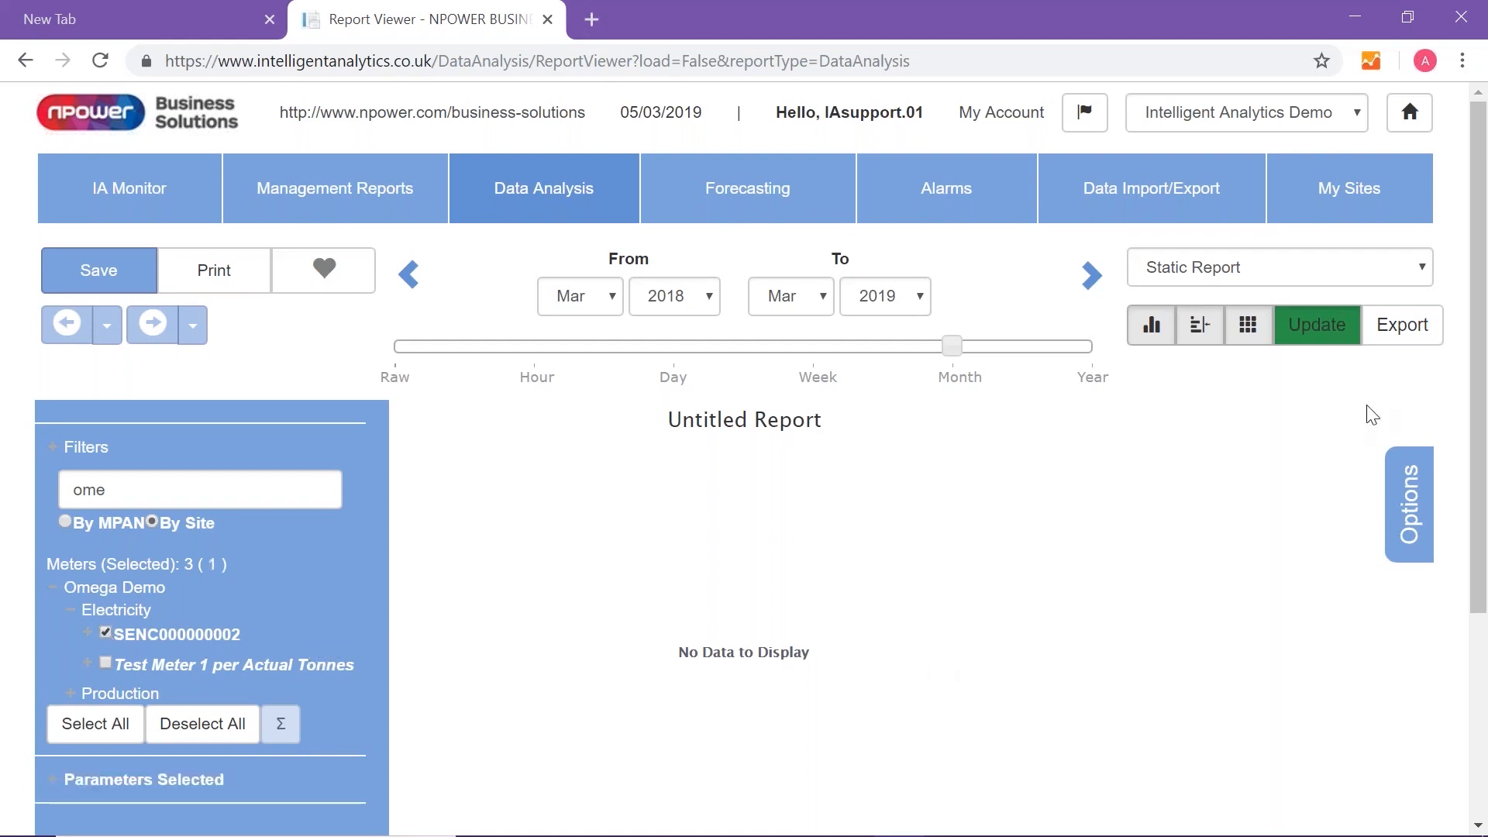
click(1322, 329)
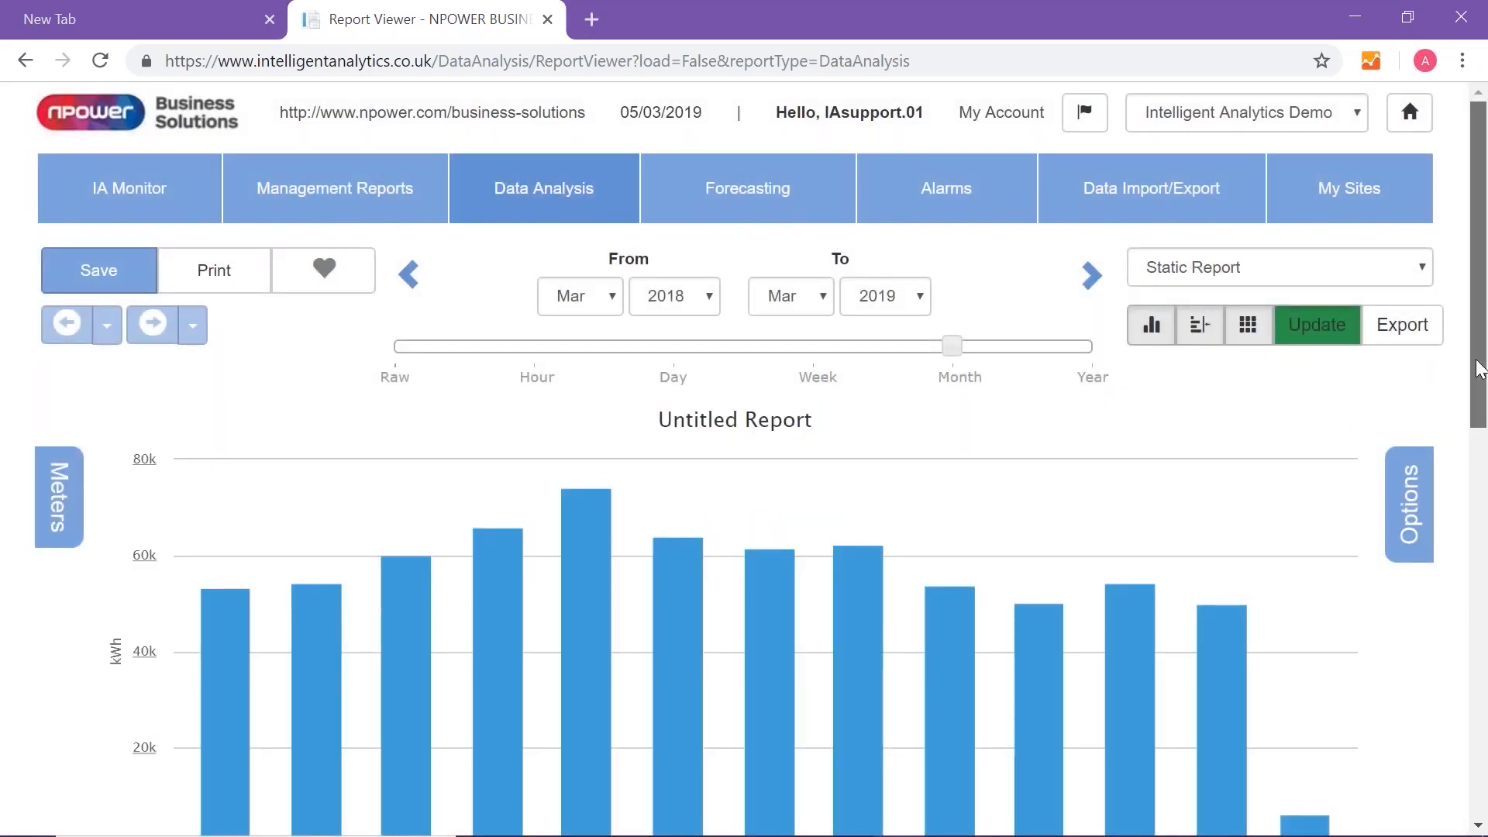
- Check individual monthly bars in the consumption chart and drill down into February 2019
drag(1480, 368, 1480, 435)
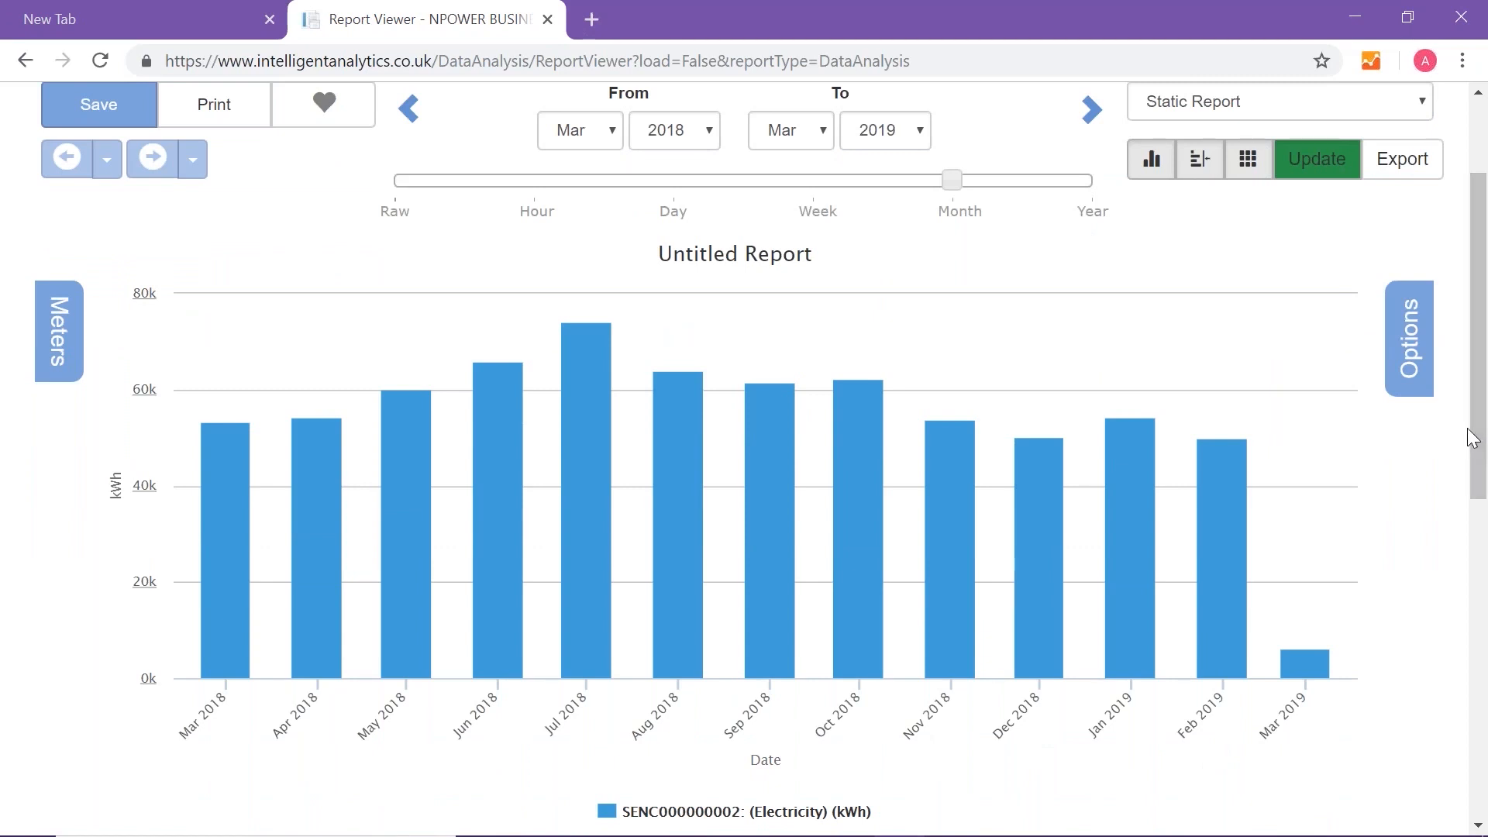
mouse_move(616, 396)
mouse_move(682, 432)
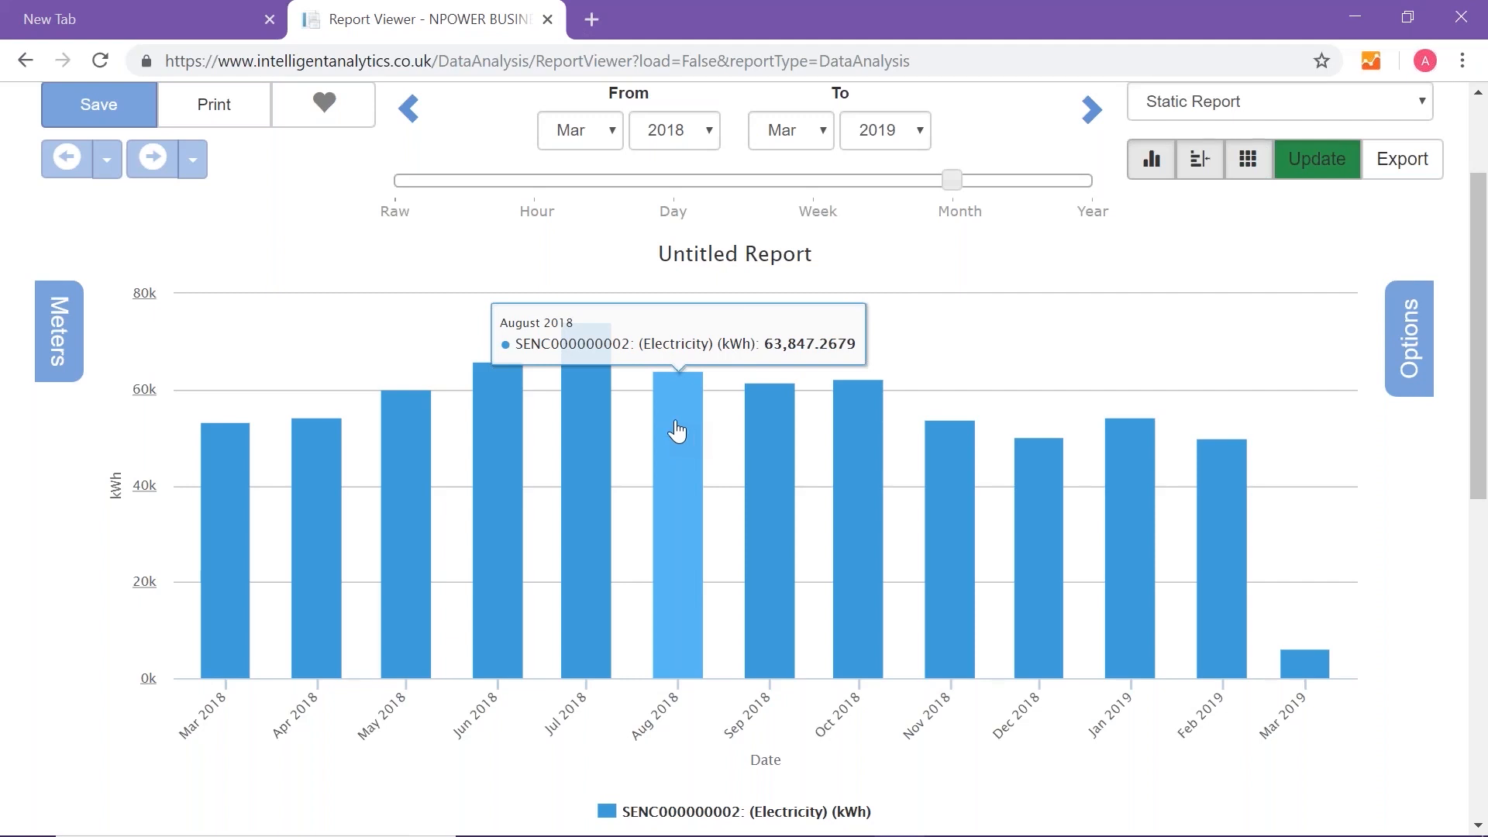
mouse_move(1139, 465)
mouse_move(1236, 499)
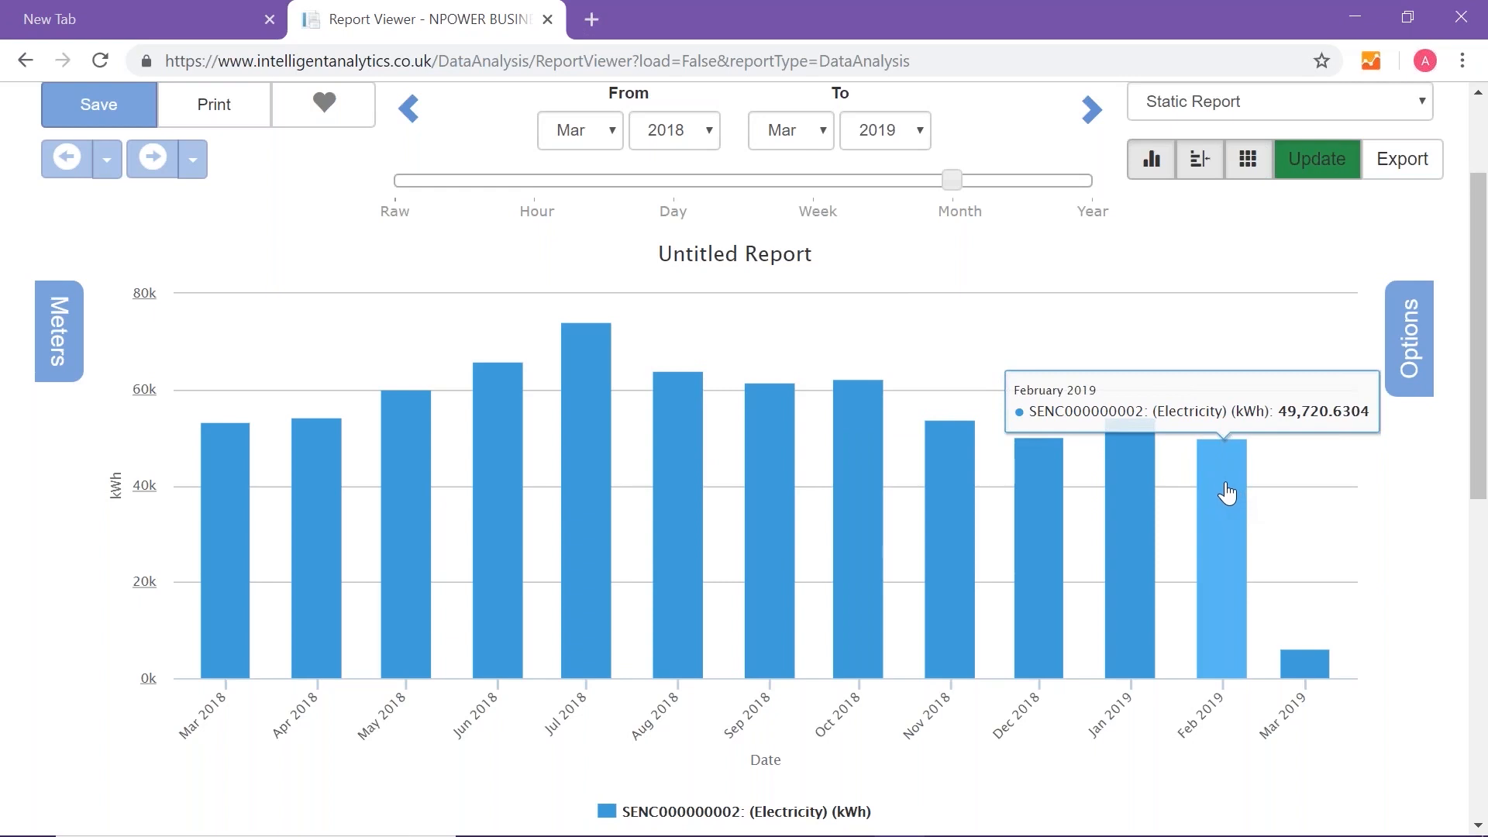
click(1225, 486)
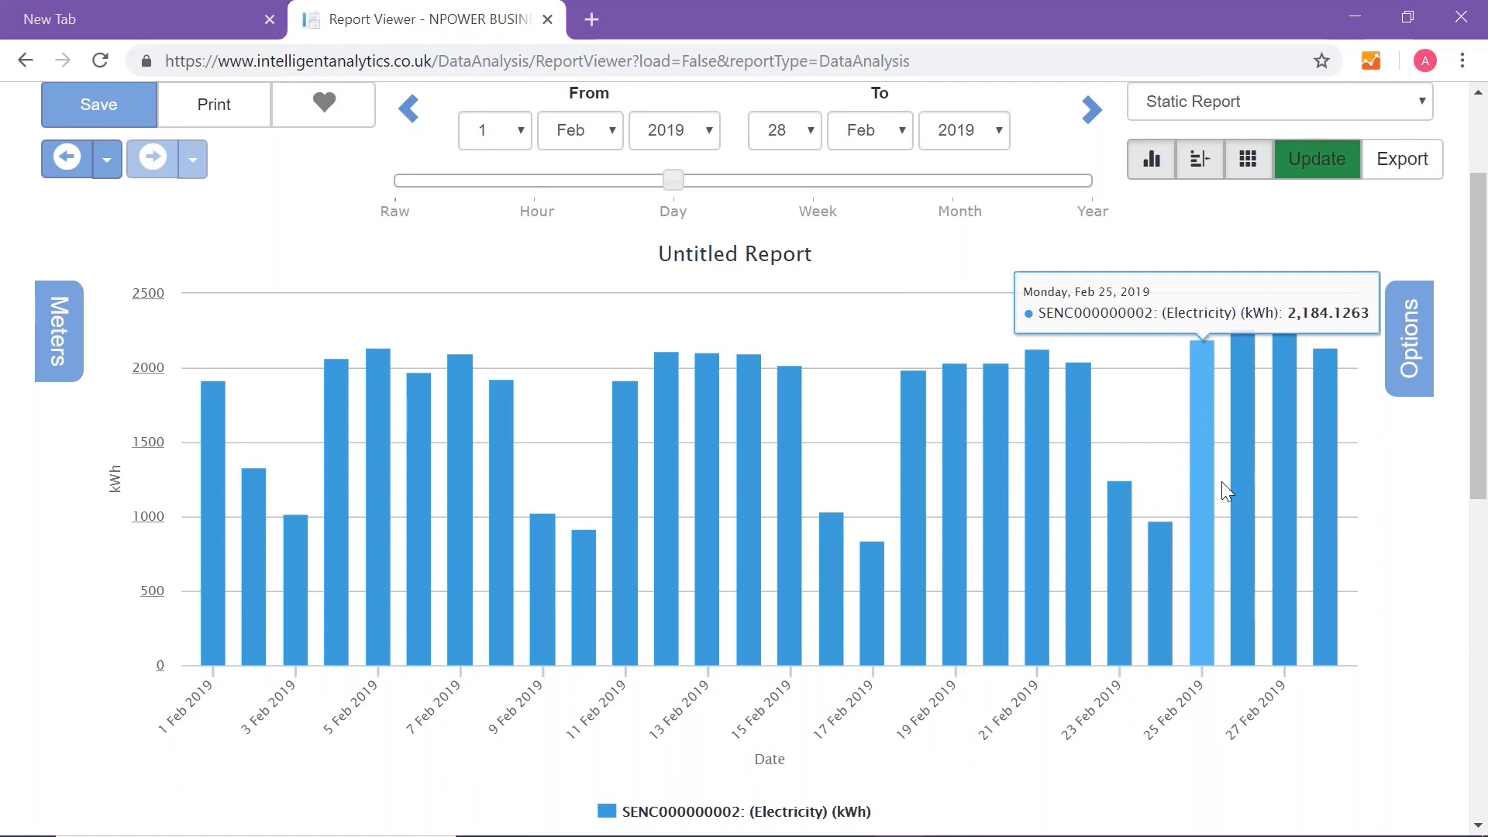
- Set the February 2019 report's data interval to Raw and update the report
scroll(1213, 481, up, 2)
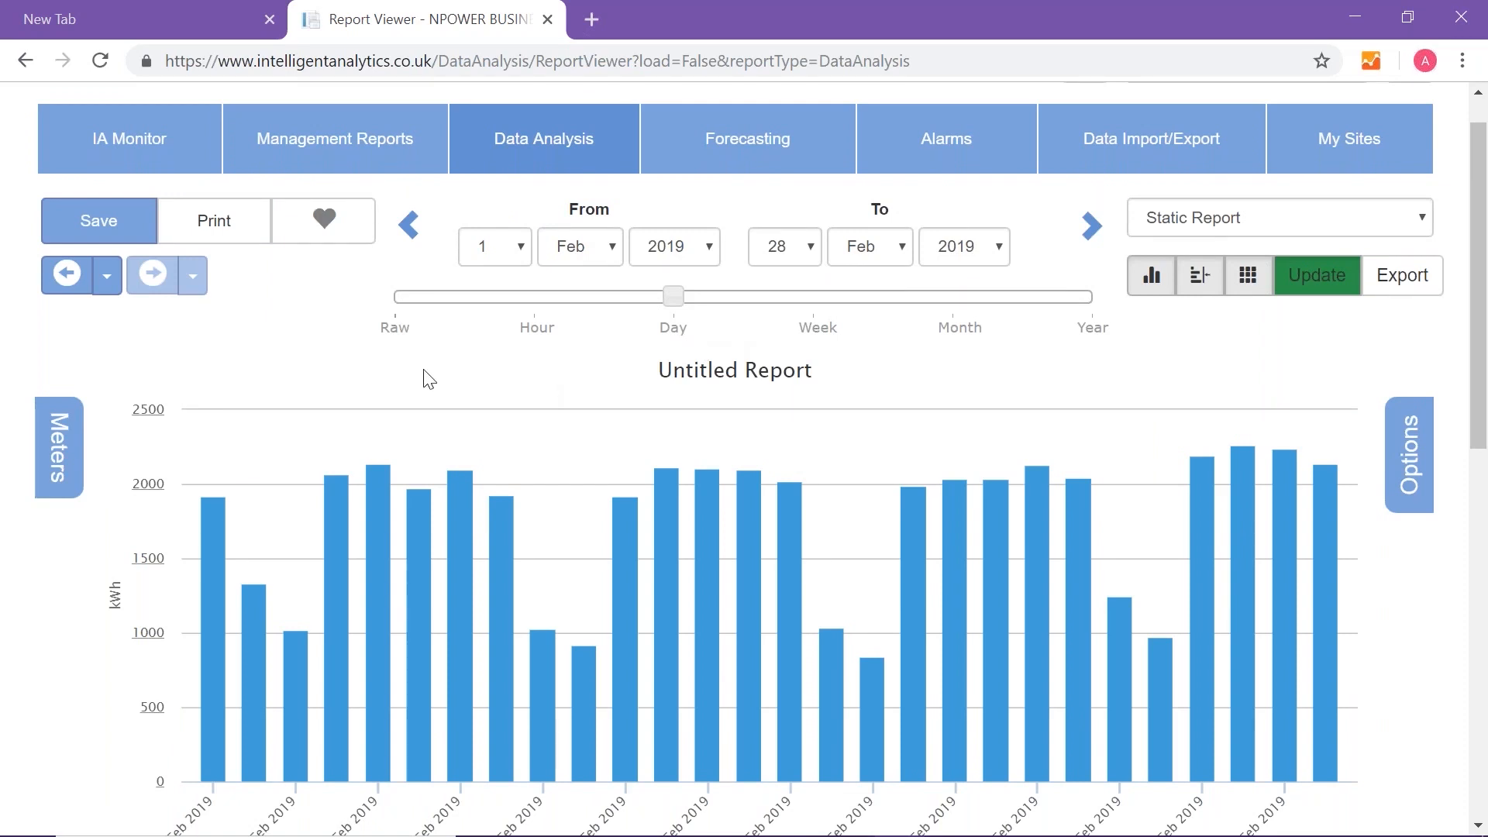
click(397, 333)
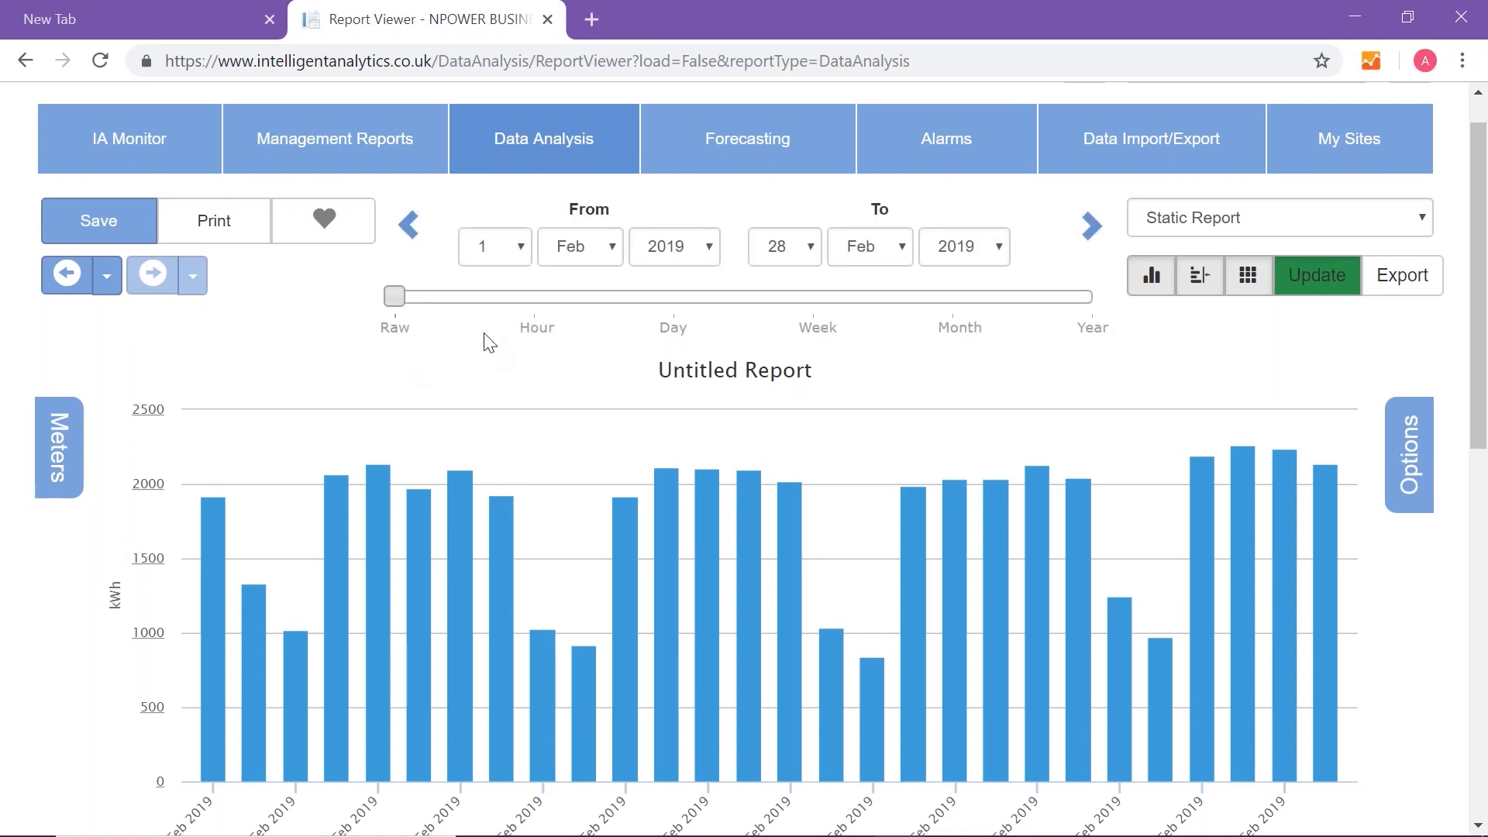
click(1331, 287)
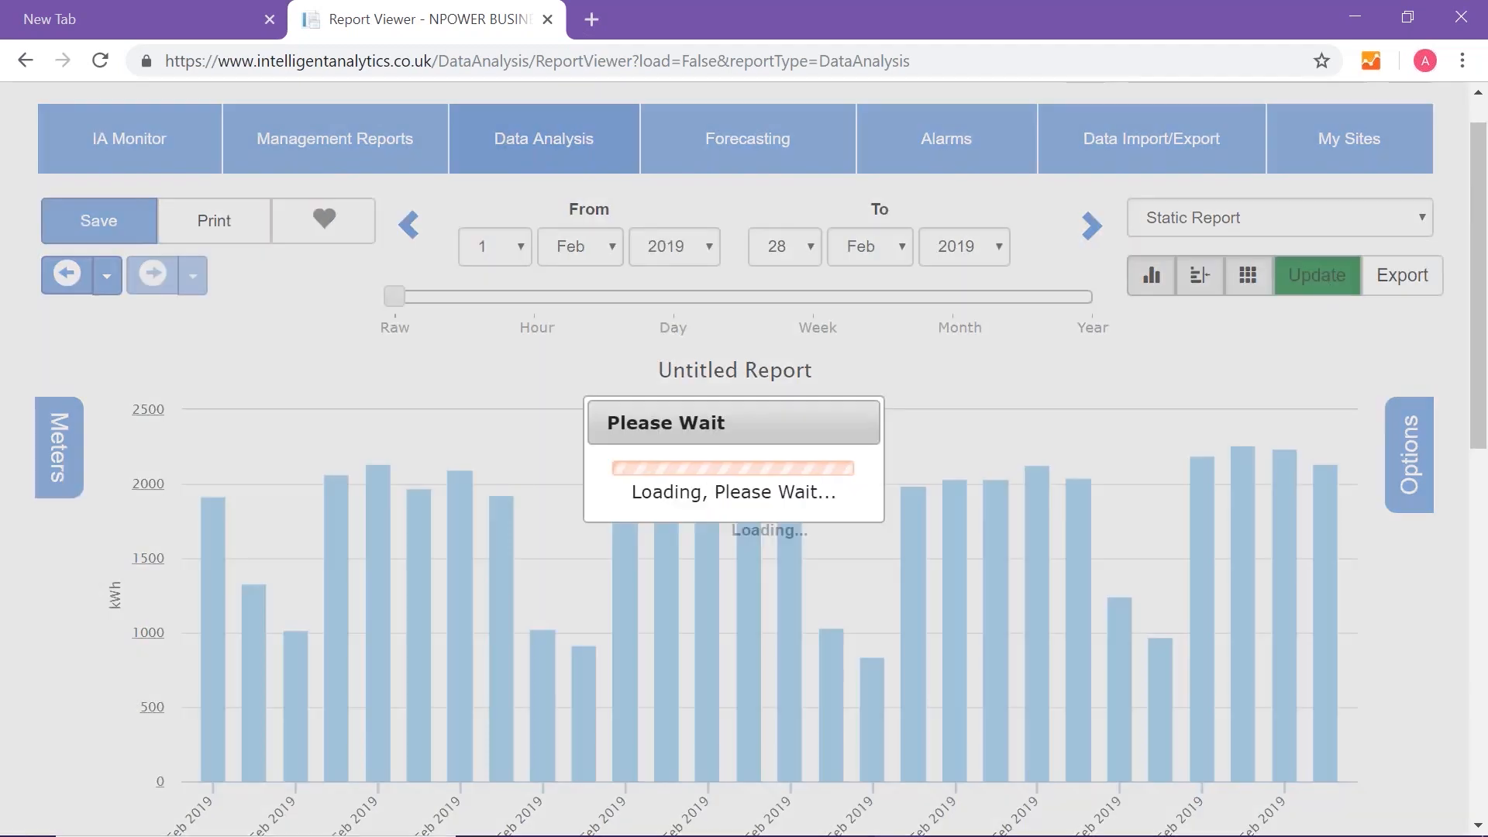
- Examine the raw February consumption chart, the channel statistics and the table of half-hourly readings
scroll(1322, 339, down, 2)
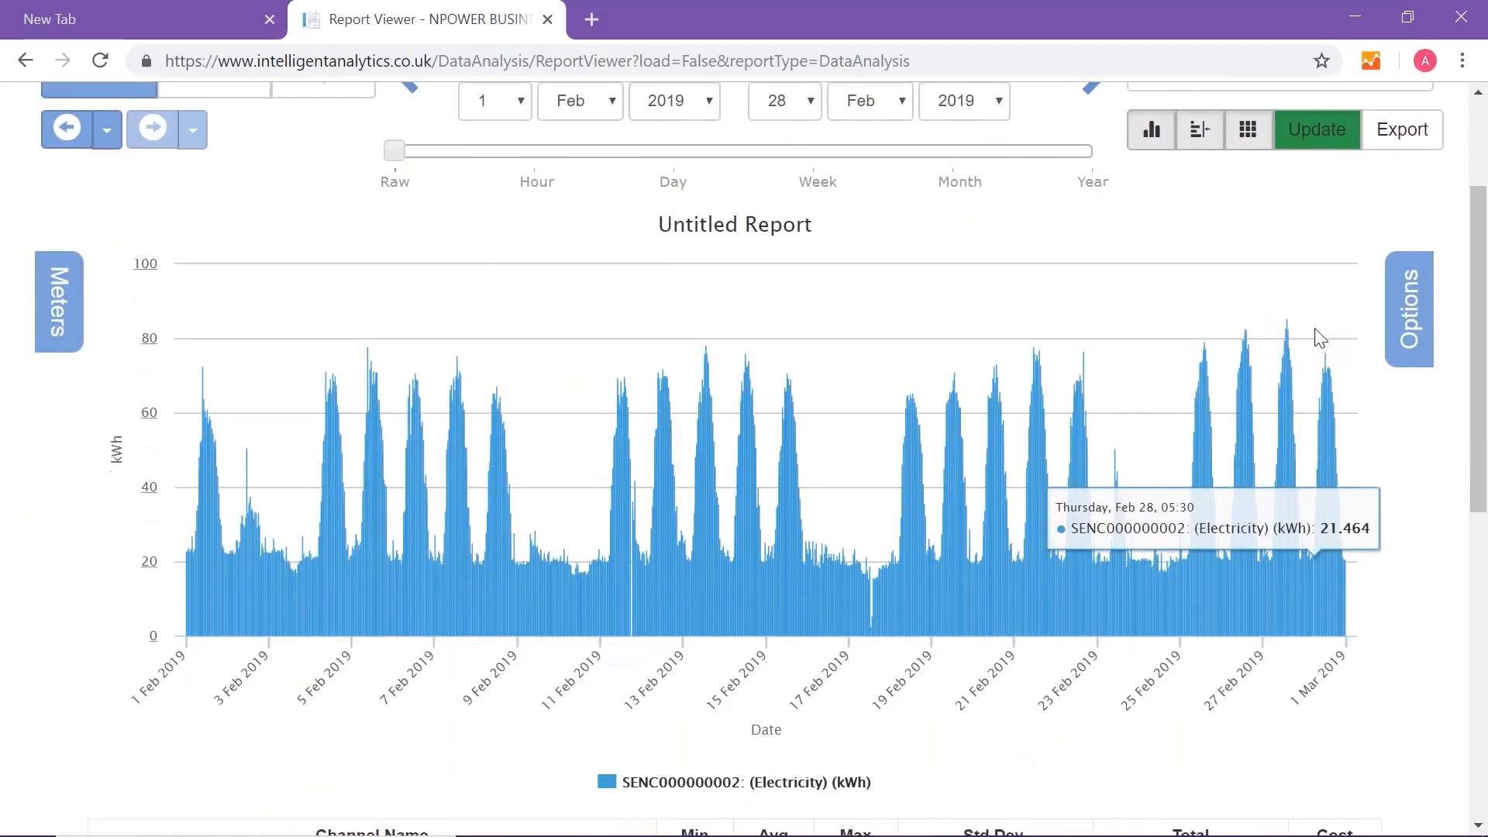
scroll(1320, 339, down, 3)
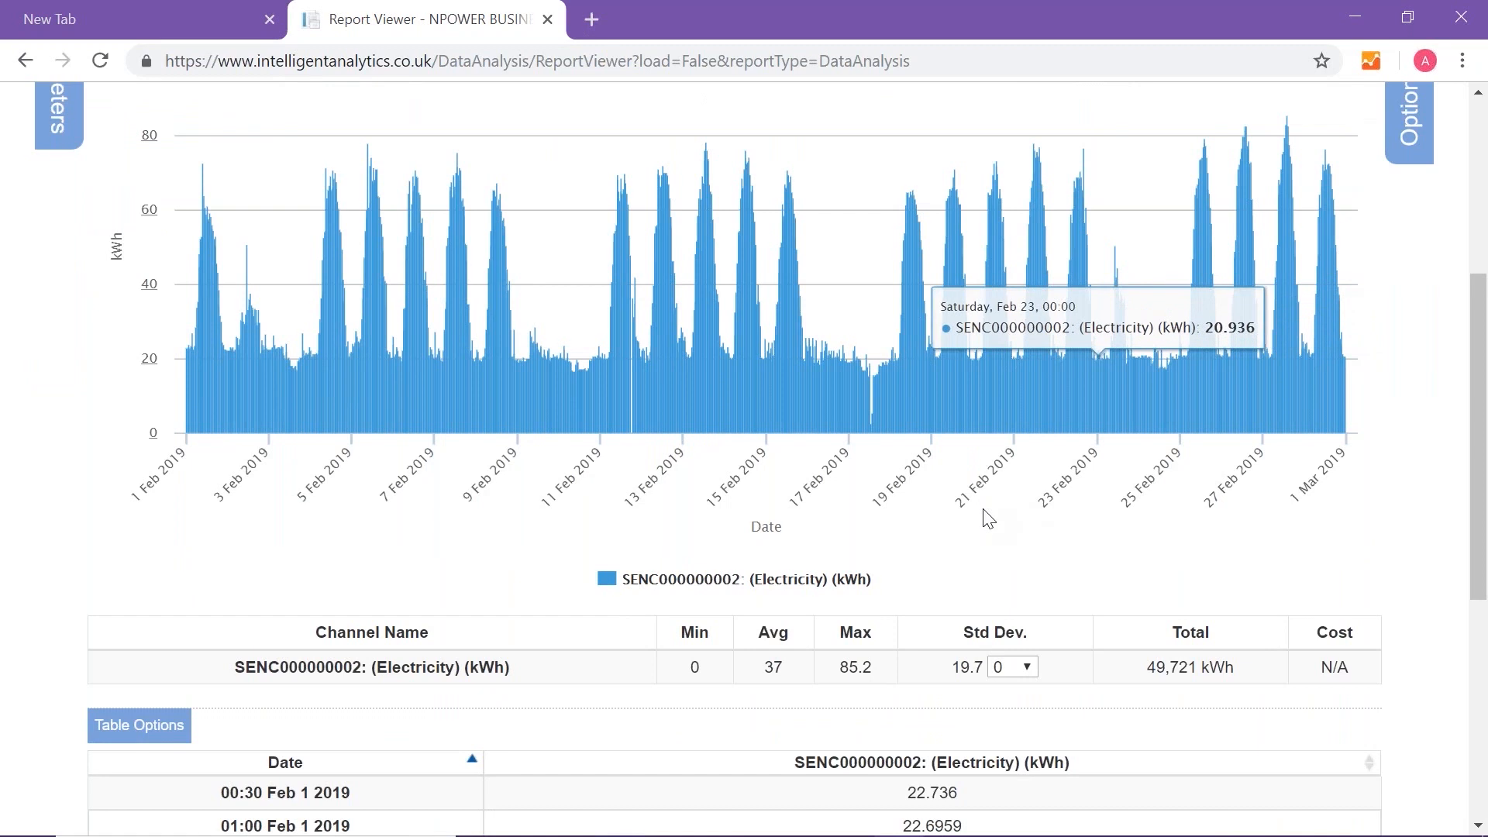
scroll(852, 542, down, 1)
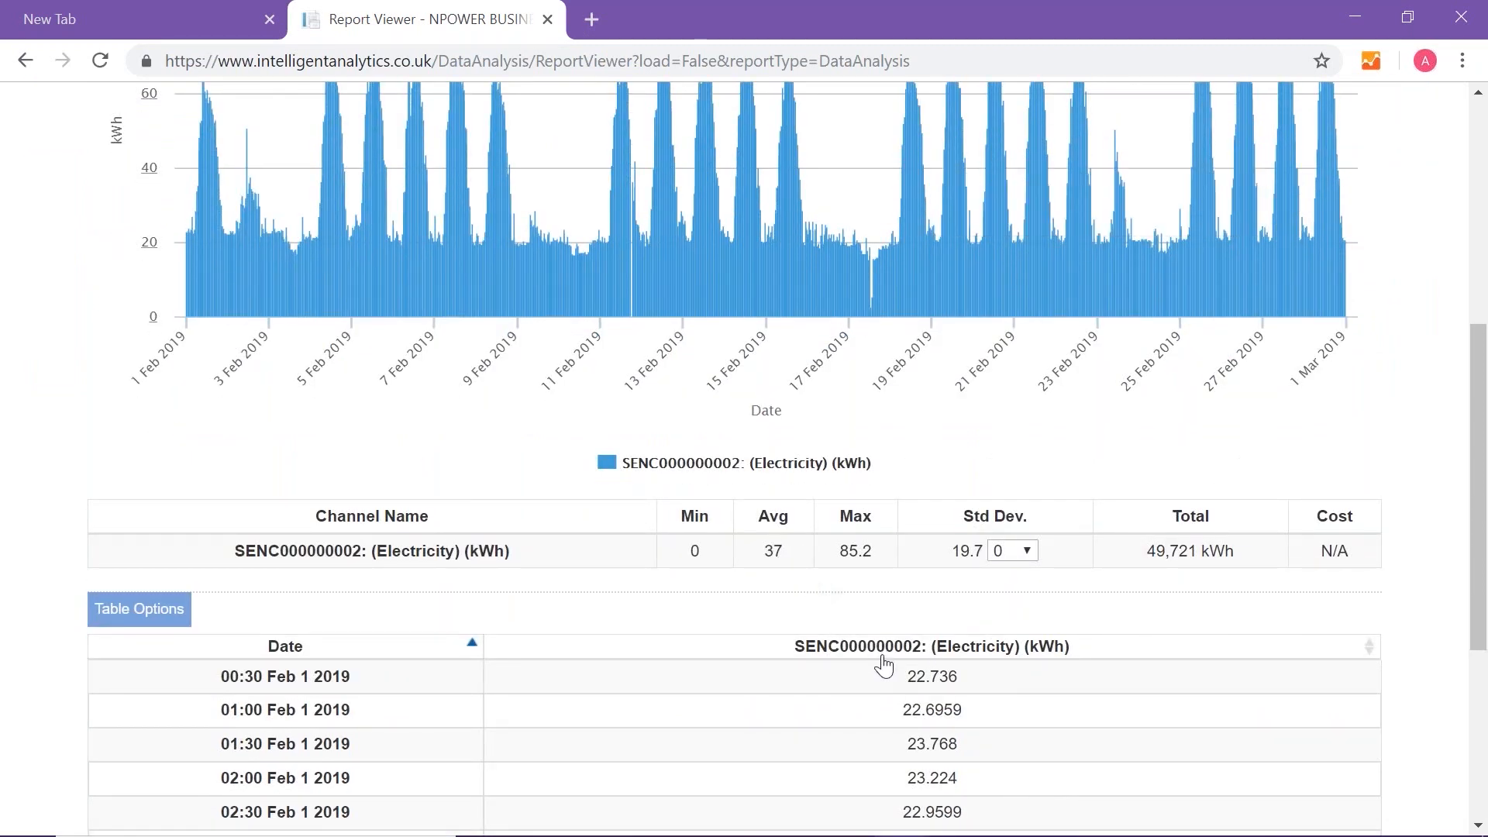
scroll(883, 665, down, 1)
scroll(883, 665, down, 2)
scroll(881, 665, up, 4)
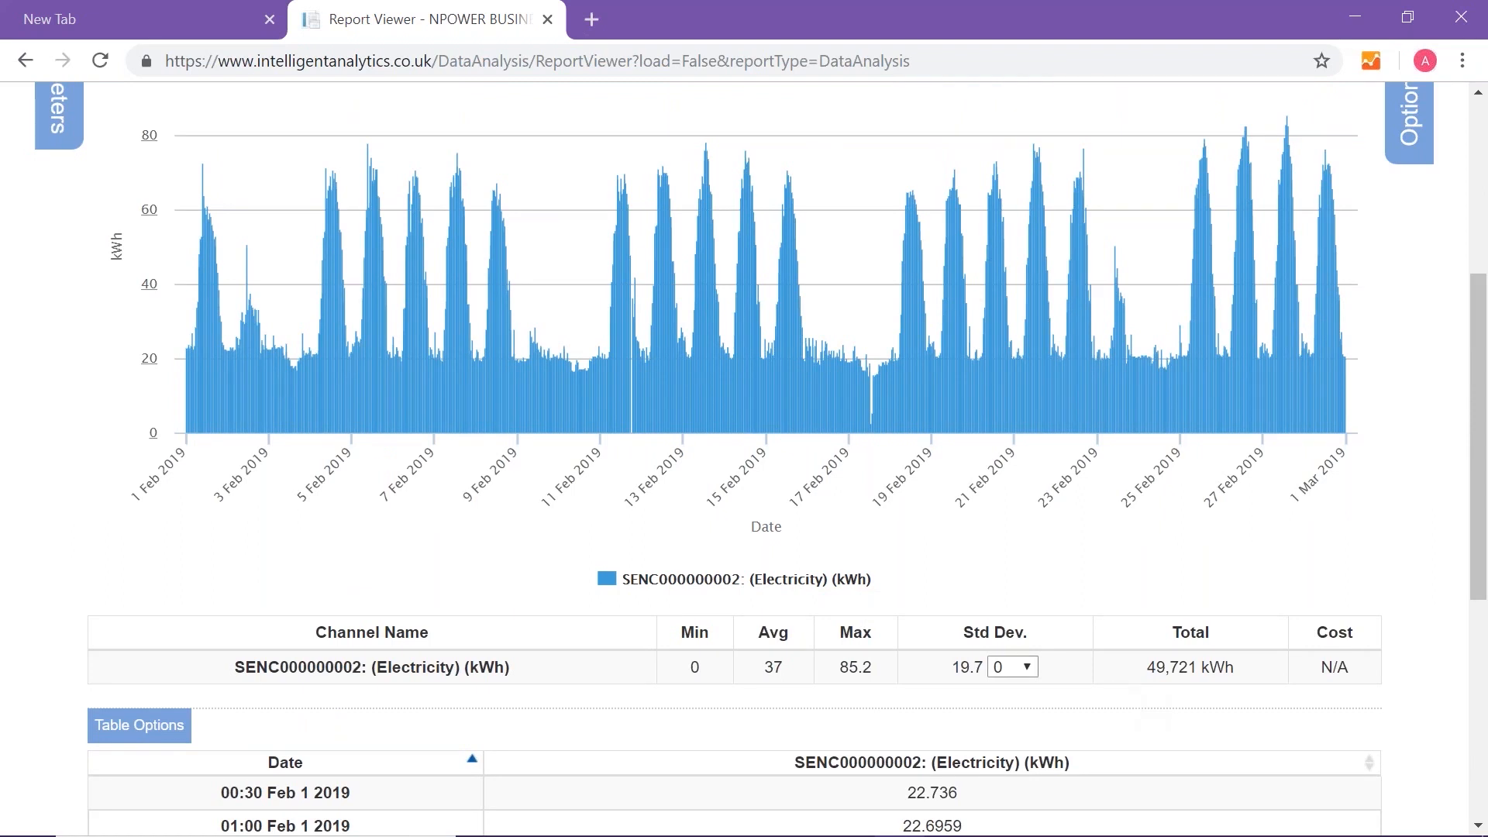
- Overlay the average and maximum lines on the consumption chart and remove both again
click(773, 670)
click(863, 670)
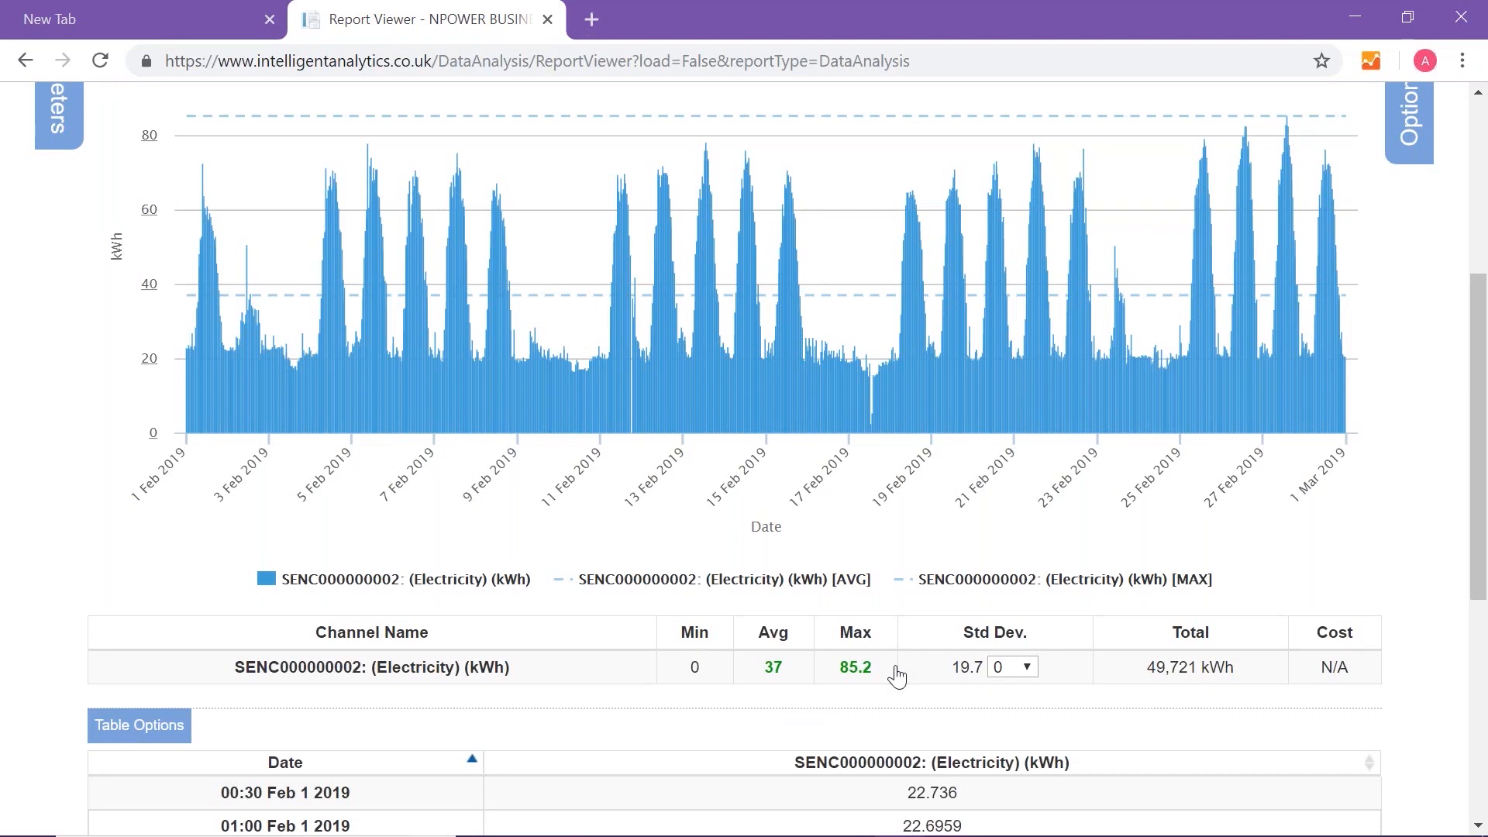
click(854, 671)
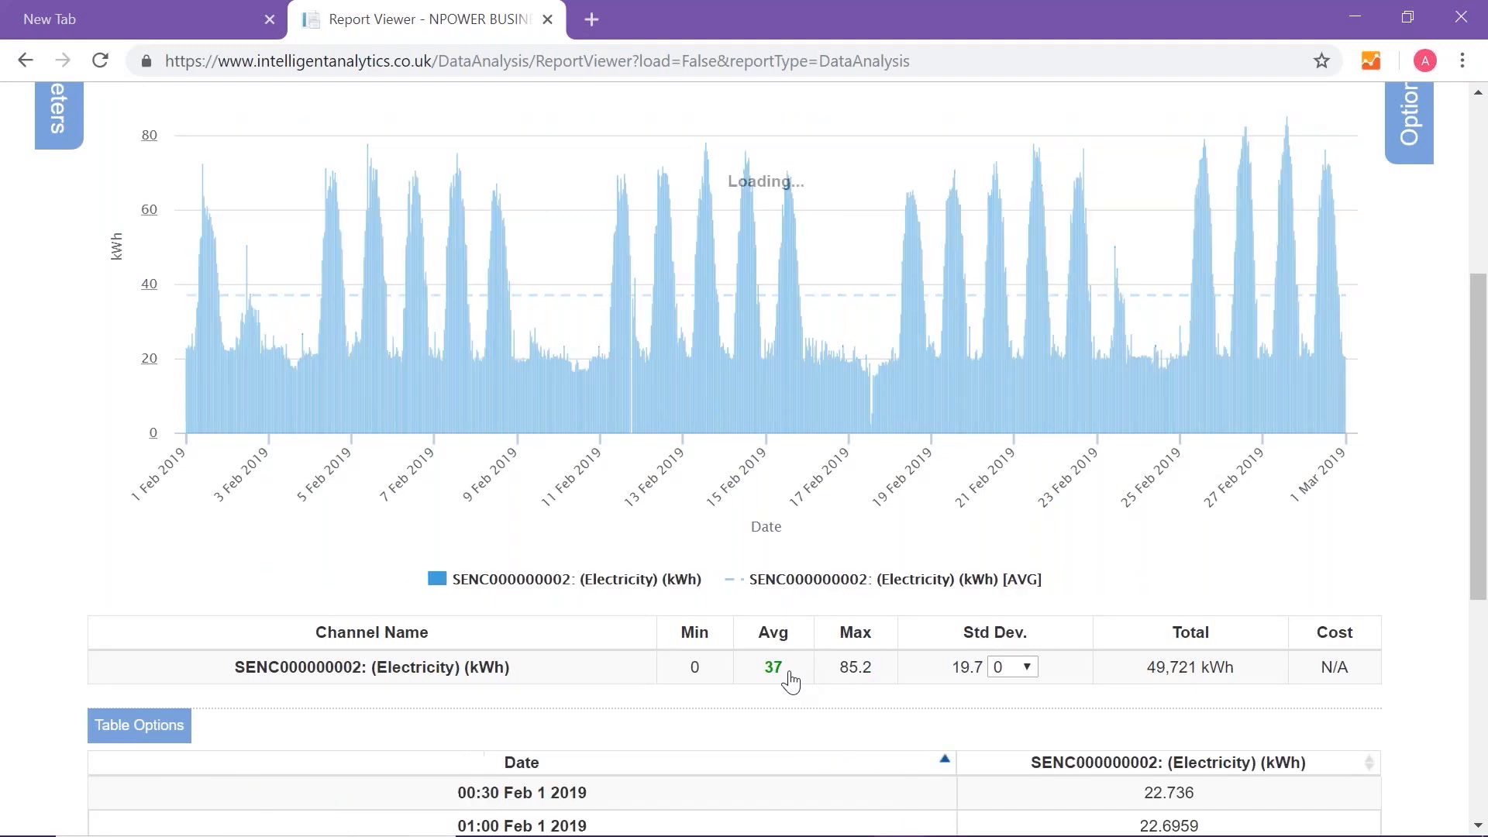
click(813, 680)
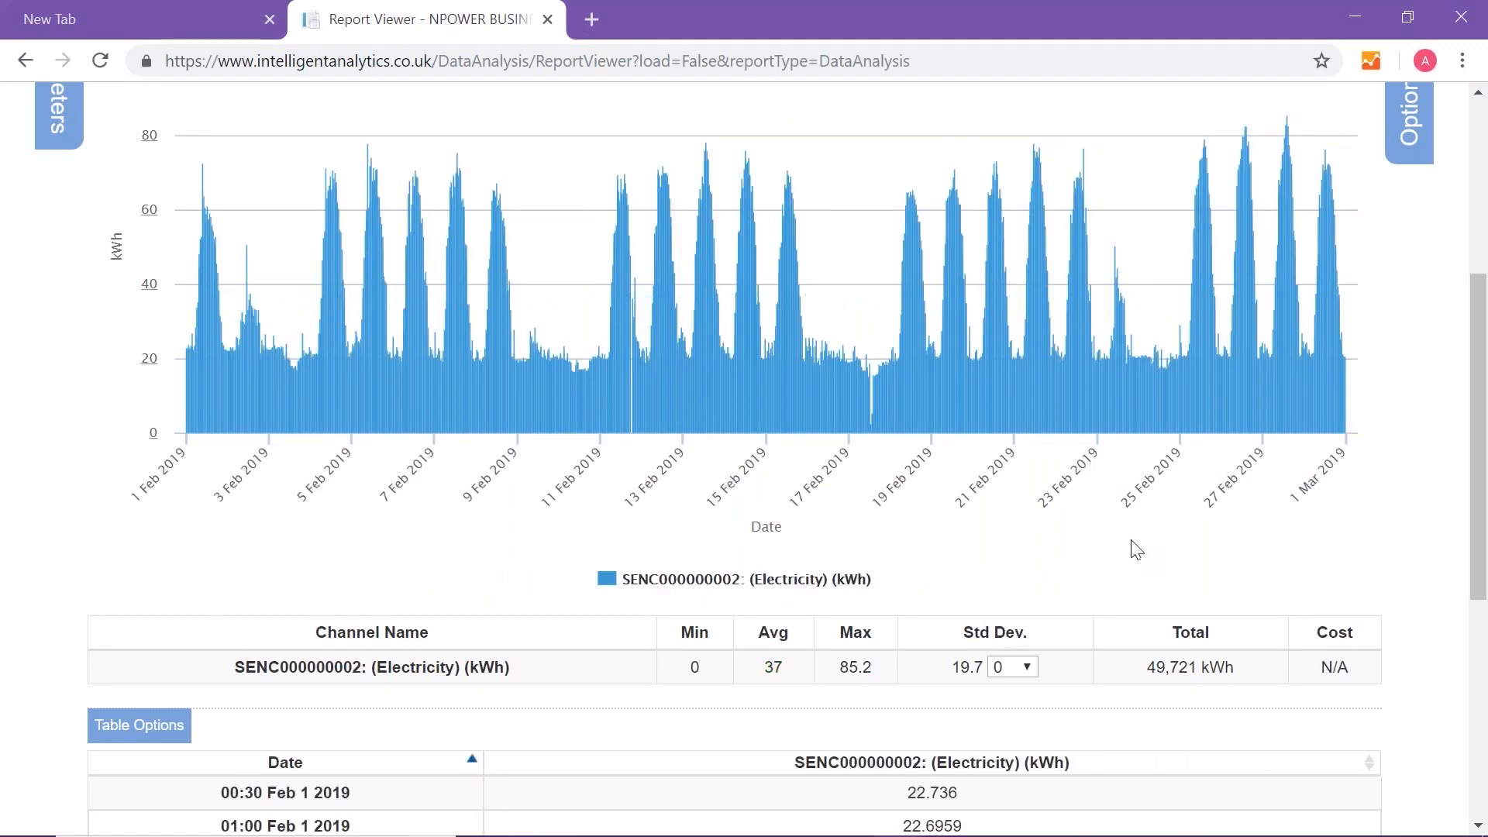
- Change the report to a Dynamic Report with a time period of Month
scroll(1131, 541, up, 5)
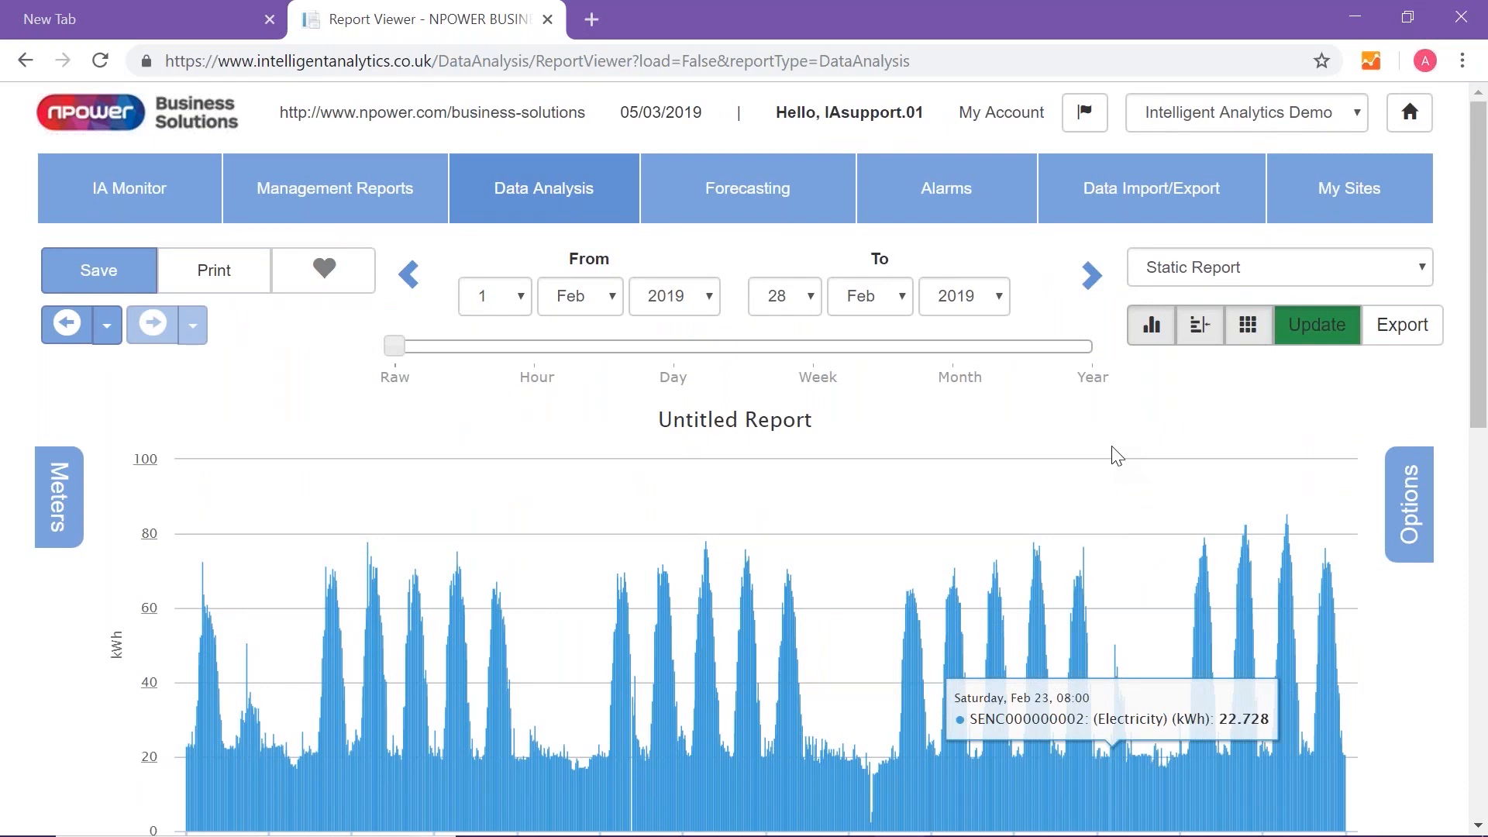
scroll(1116, 454, down, 2)
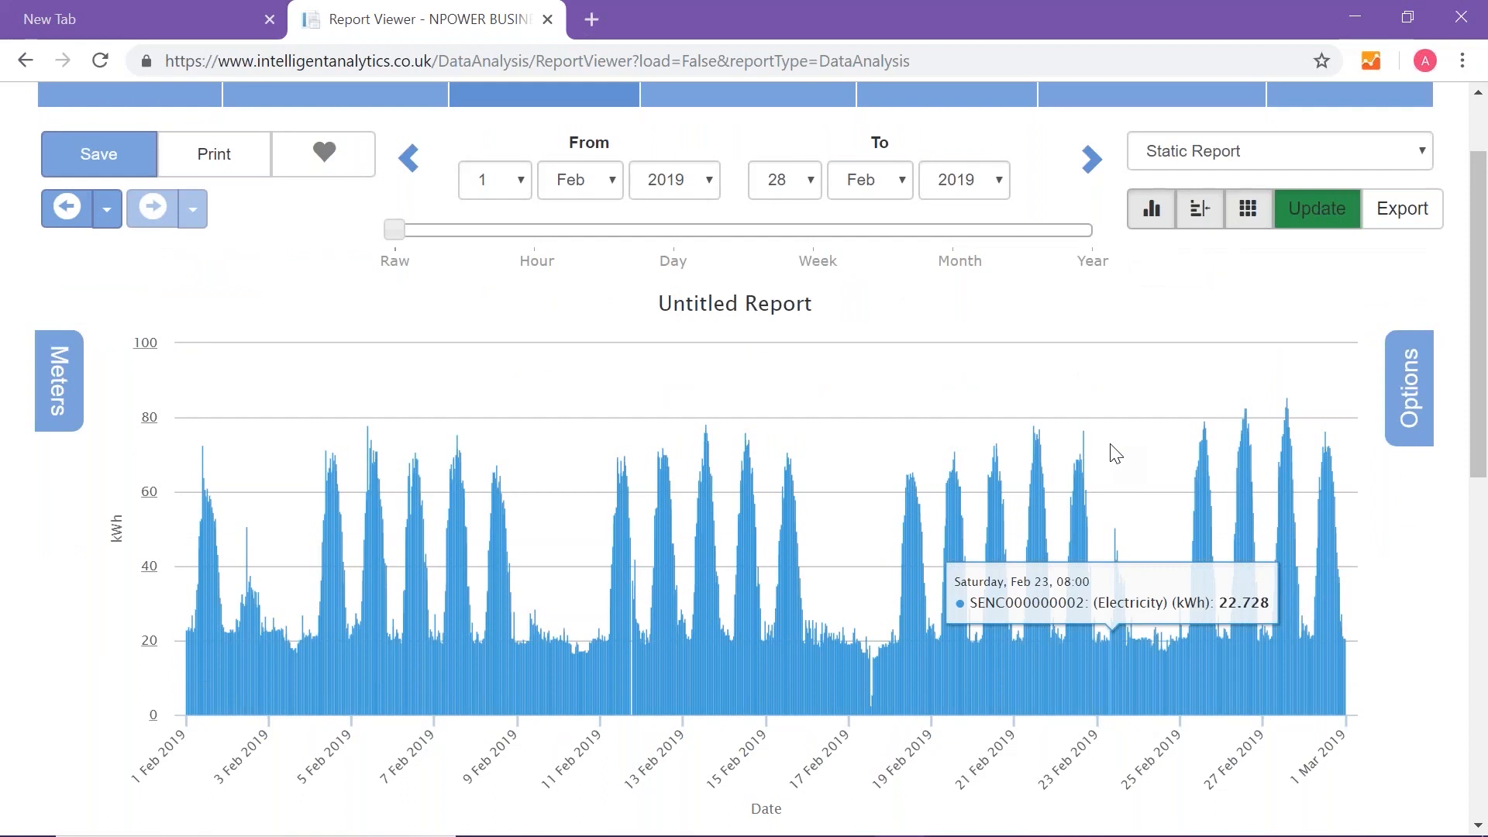
click(1256, 149)
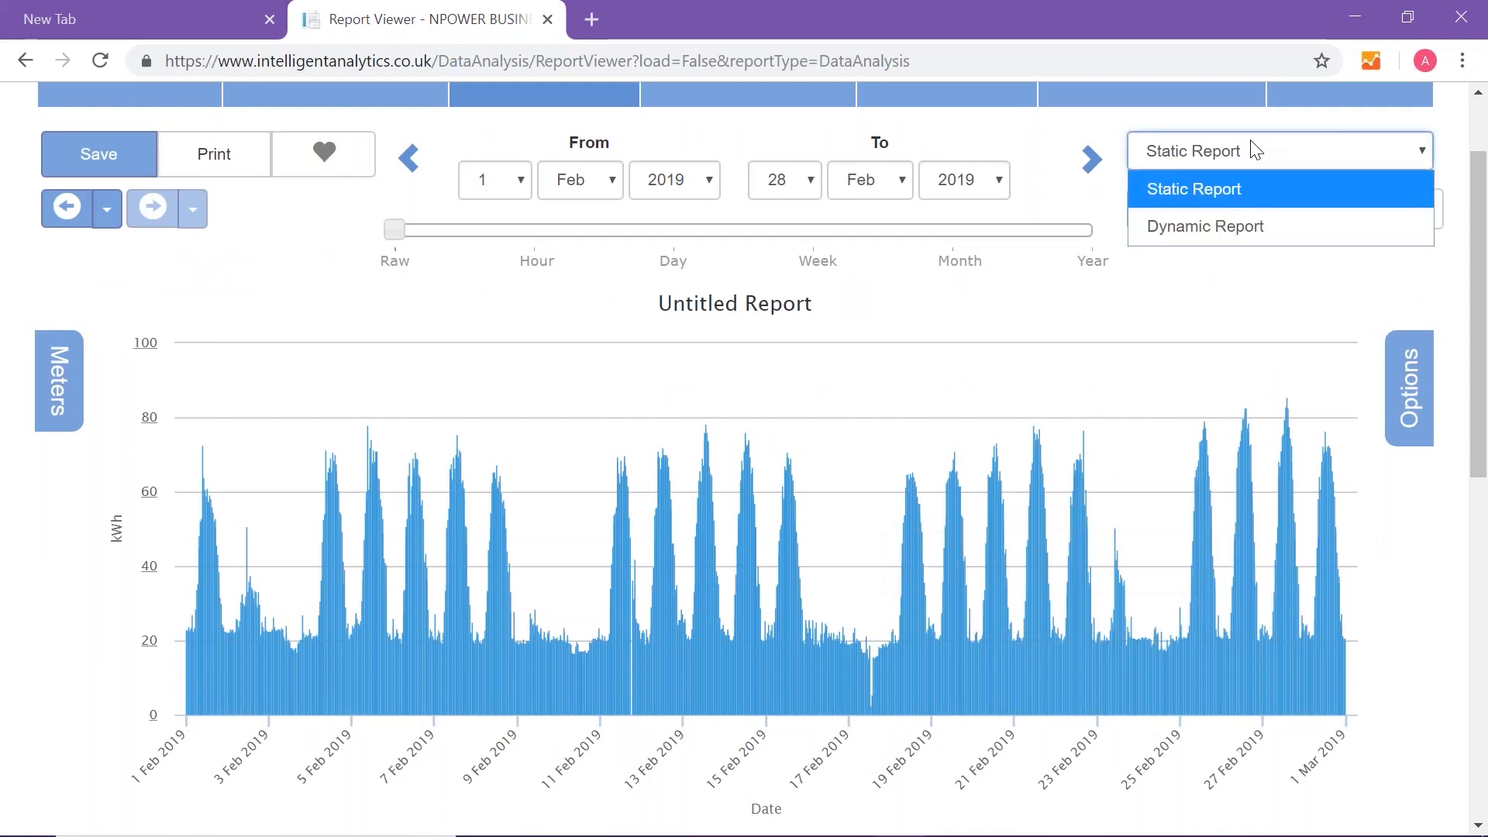
click(1216, 225)
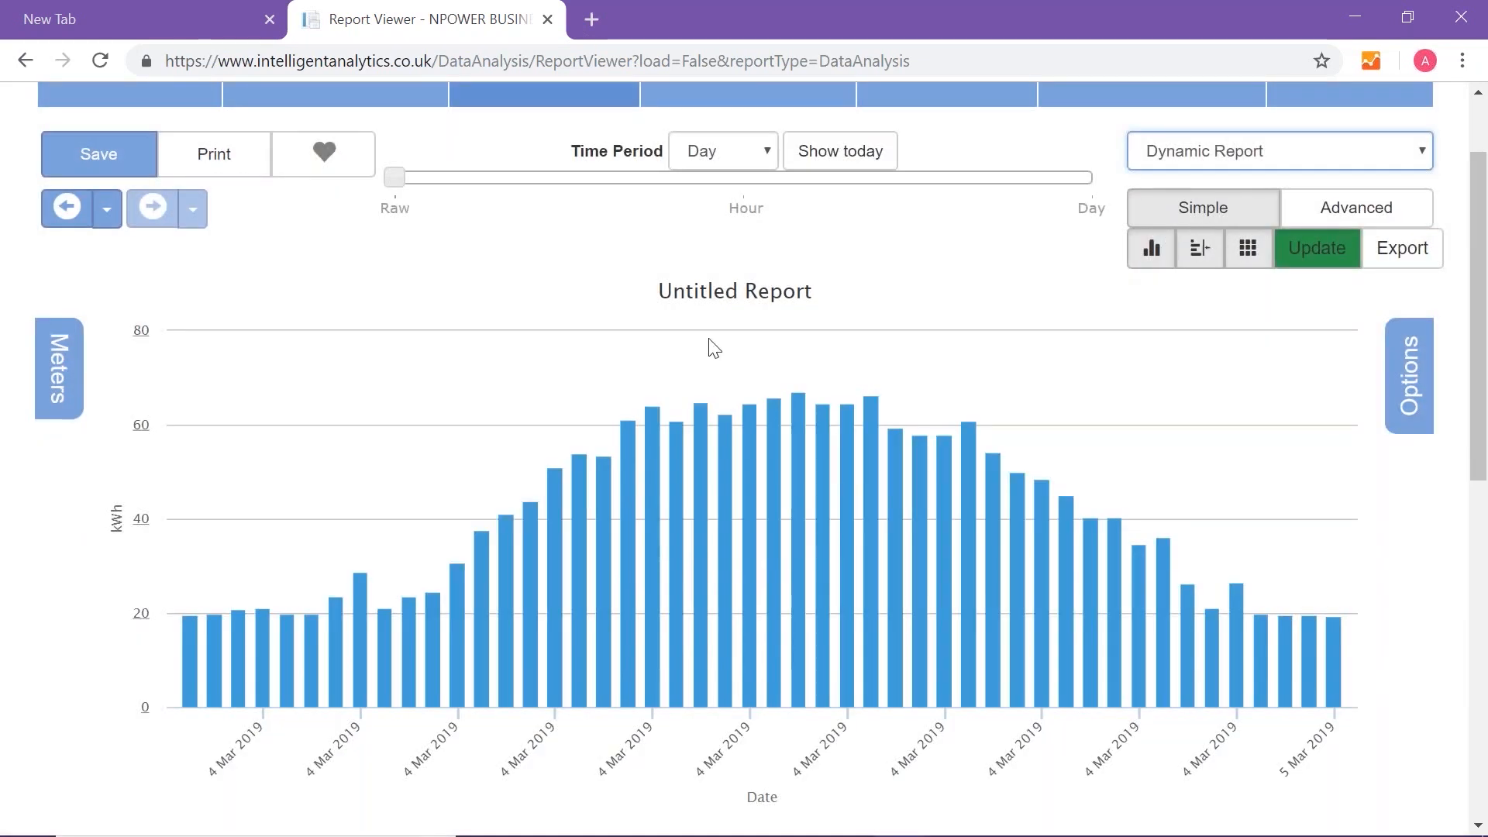
click(713, 157)
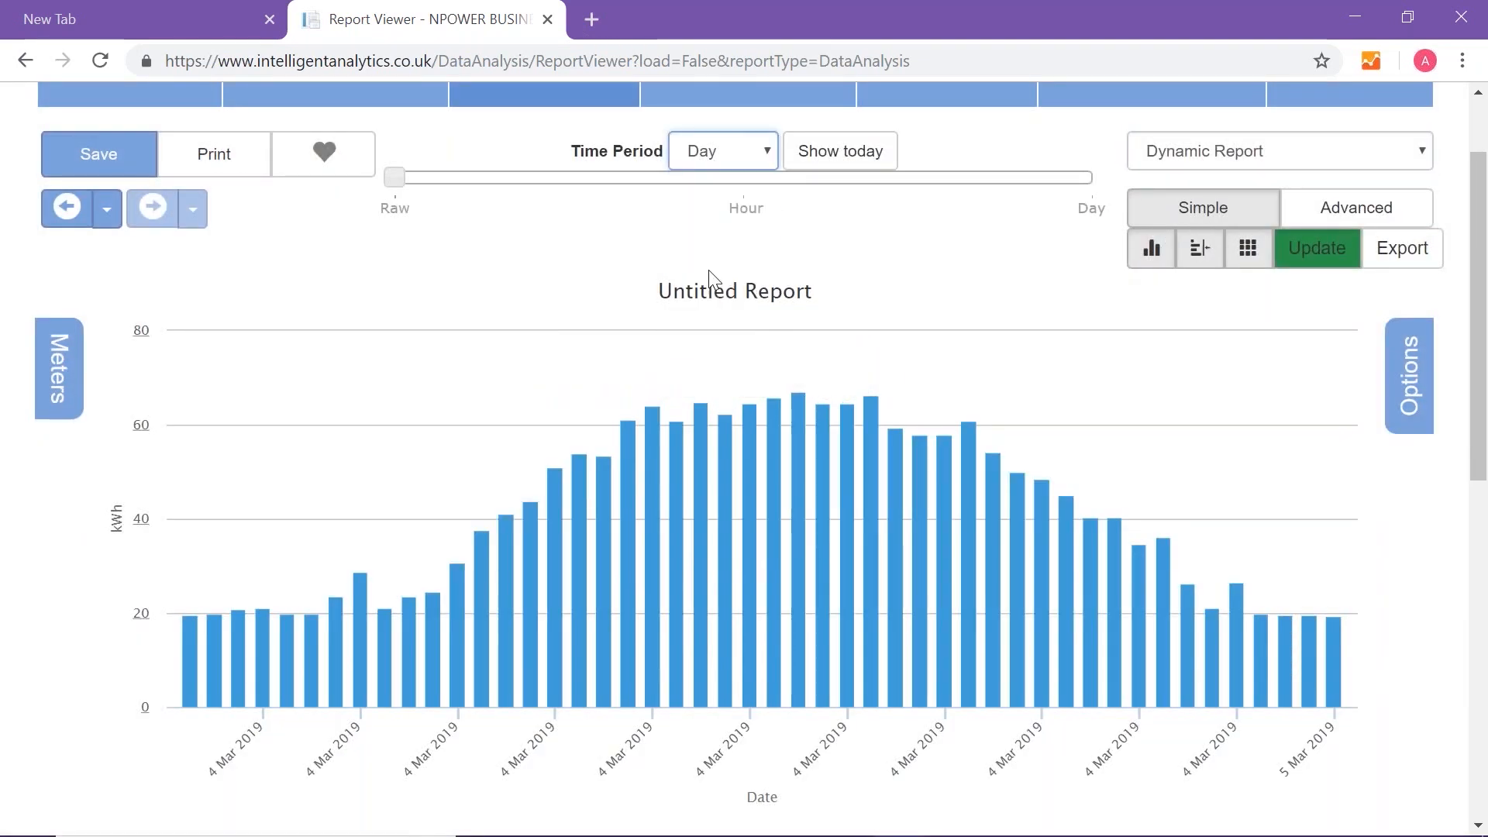
click(709, 269)
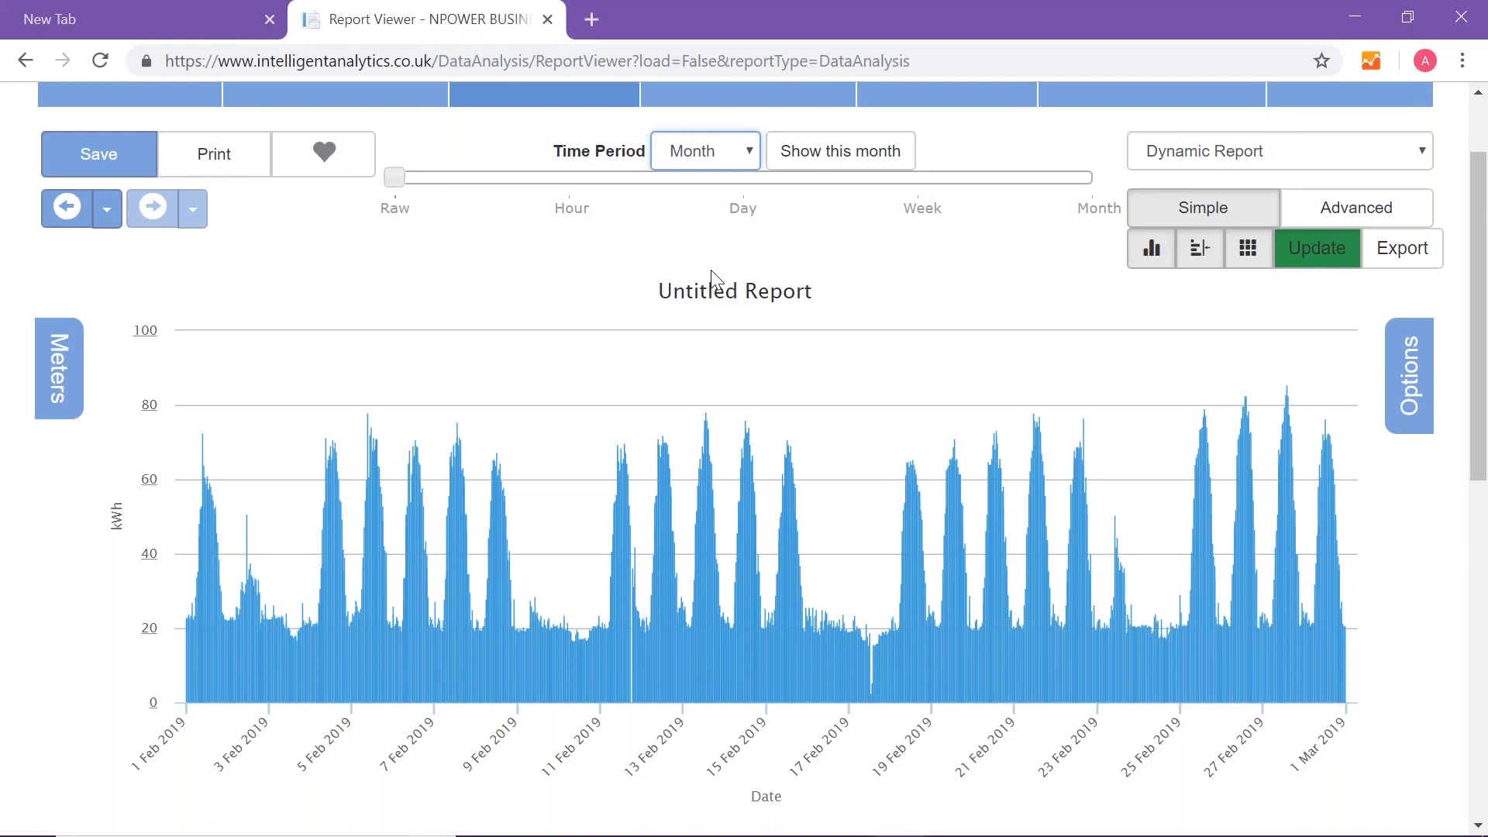
- Preview the February consumption chart as Line and Scatter chart types and return it to Bar
click(1415, 383)
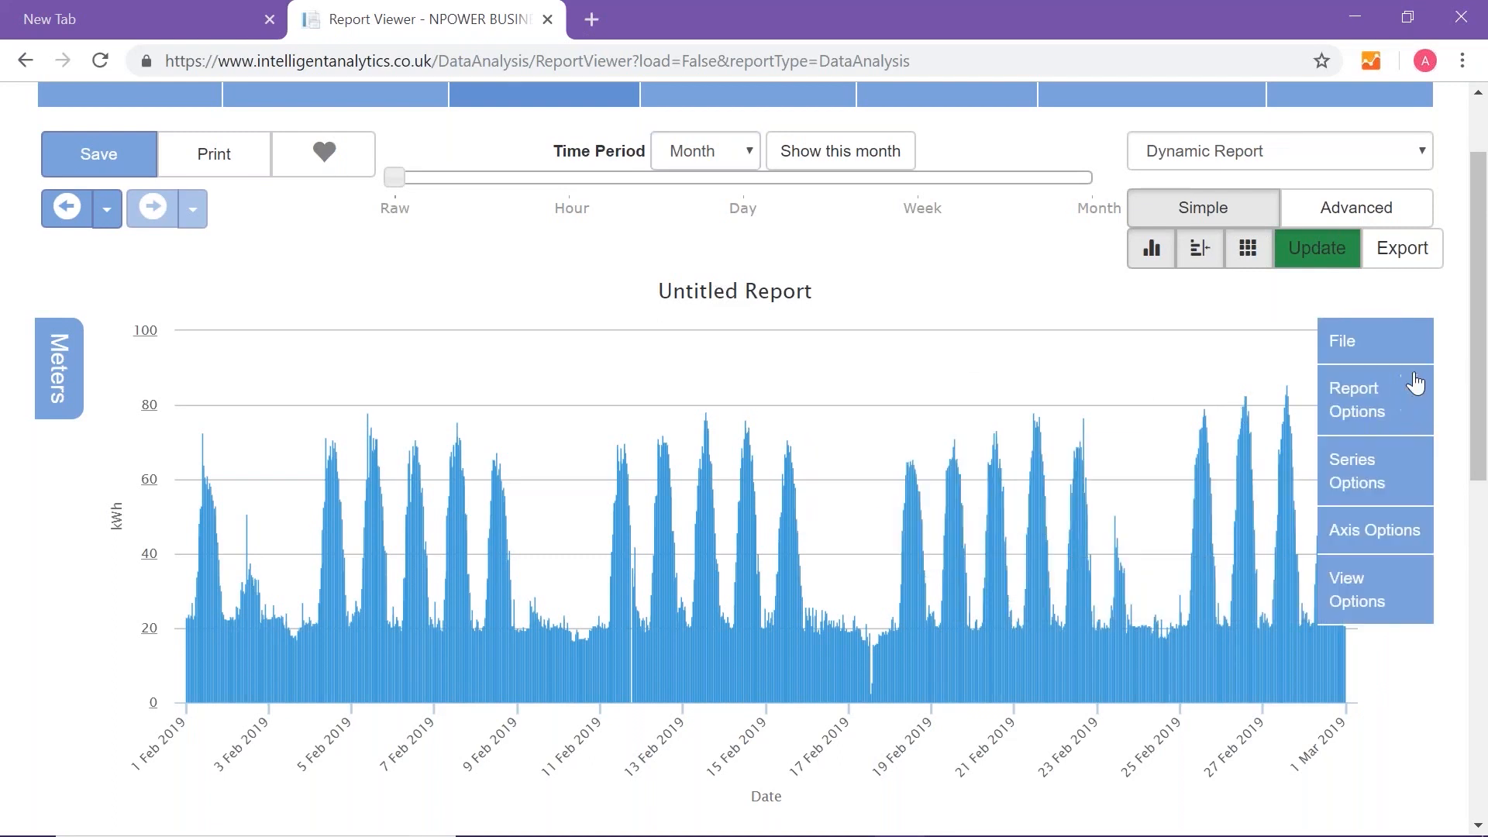
click(1350, 416)
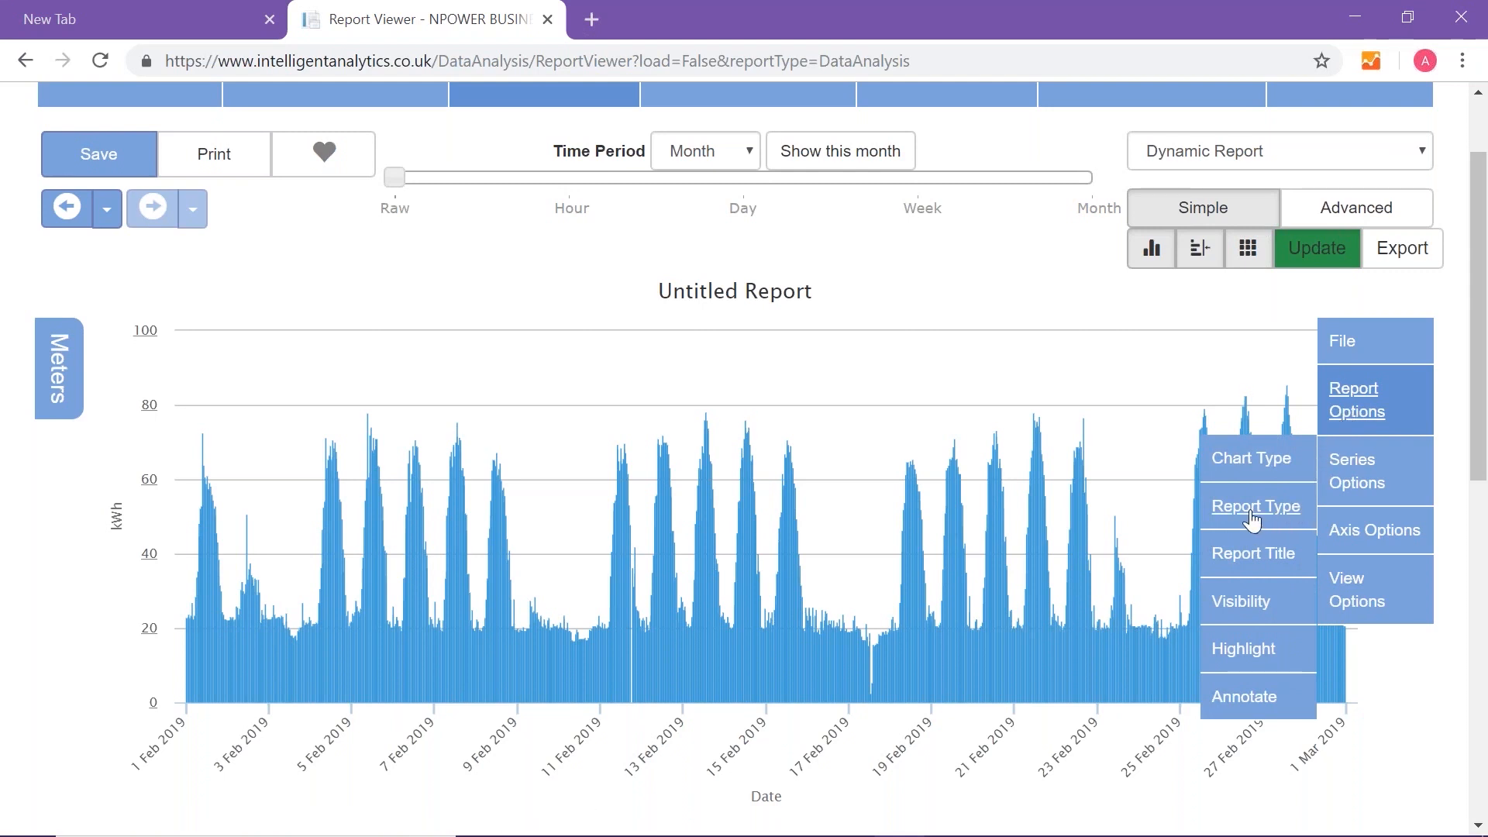
mouse_move(1251, 469)
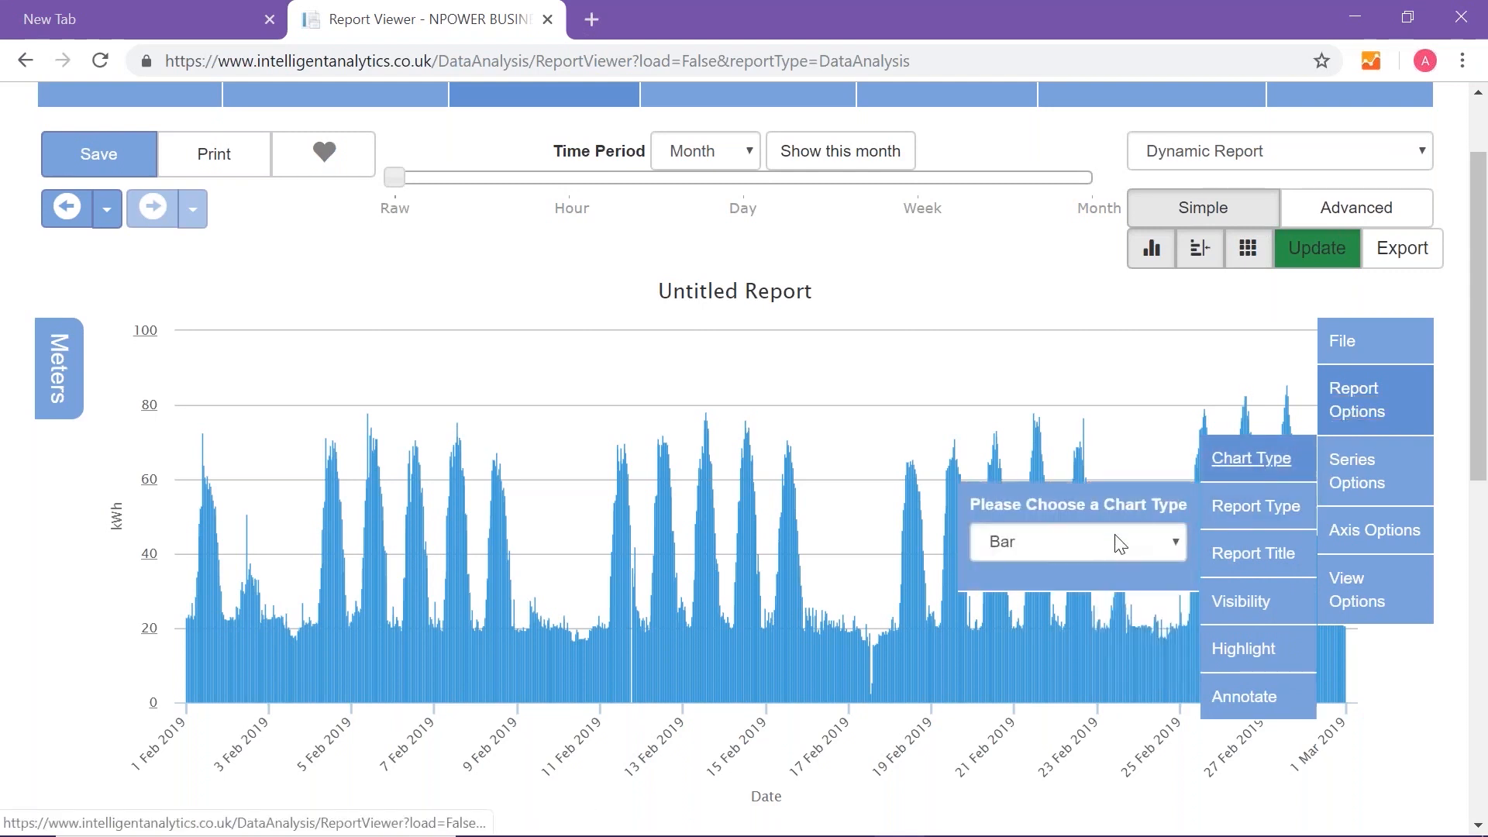
click(1076, 547)
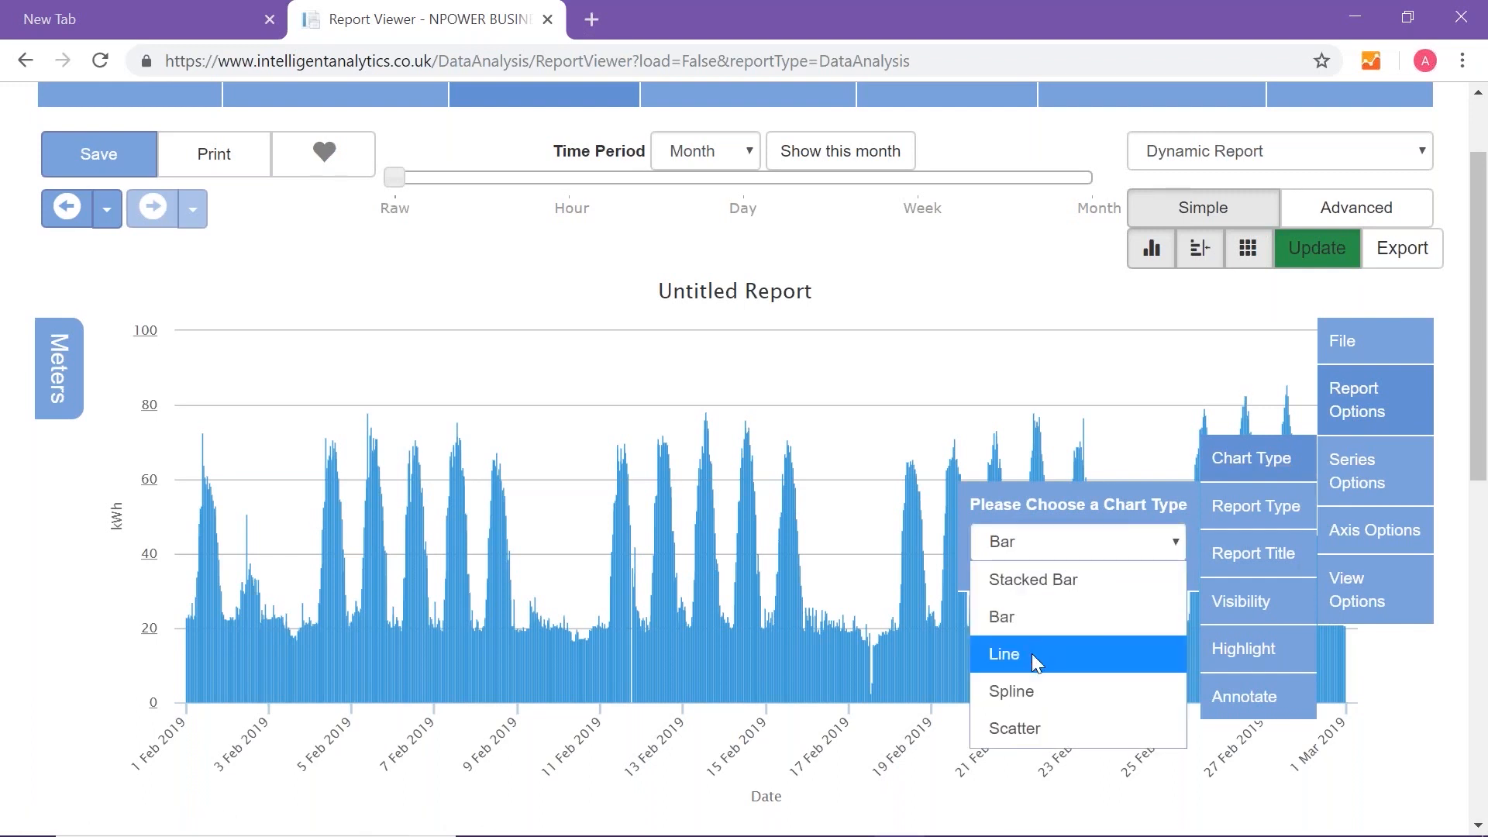
click(1031, 654)
click(1099, 552)
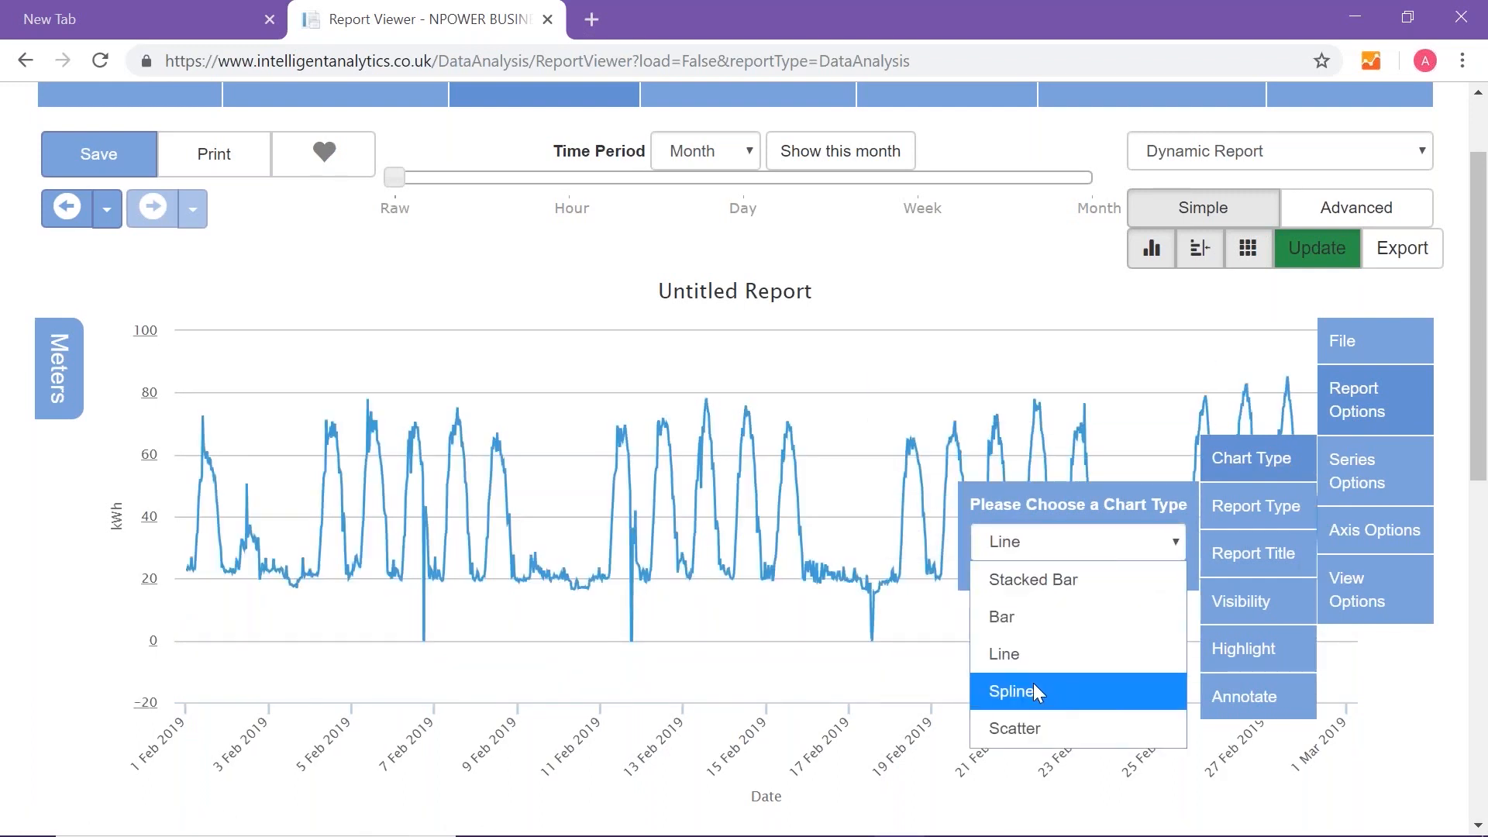
click(1035, 725)
click(1073, 541)
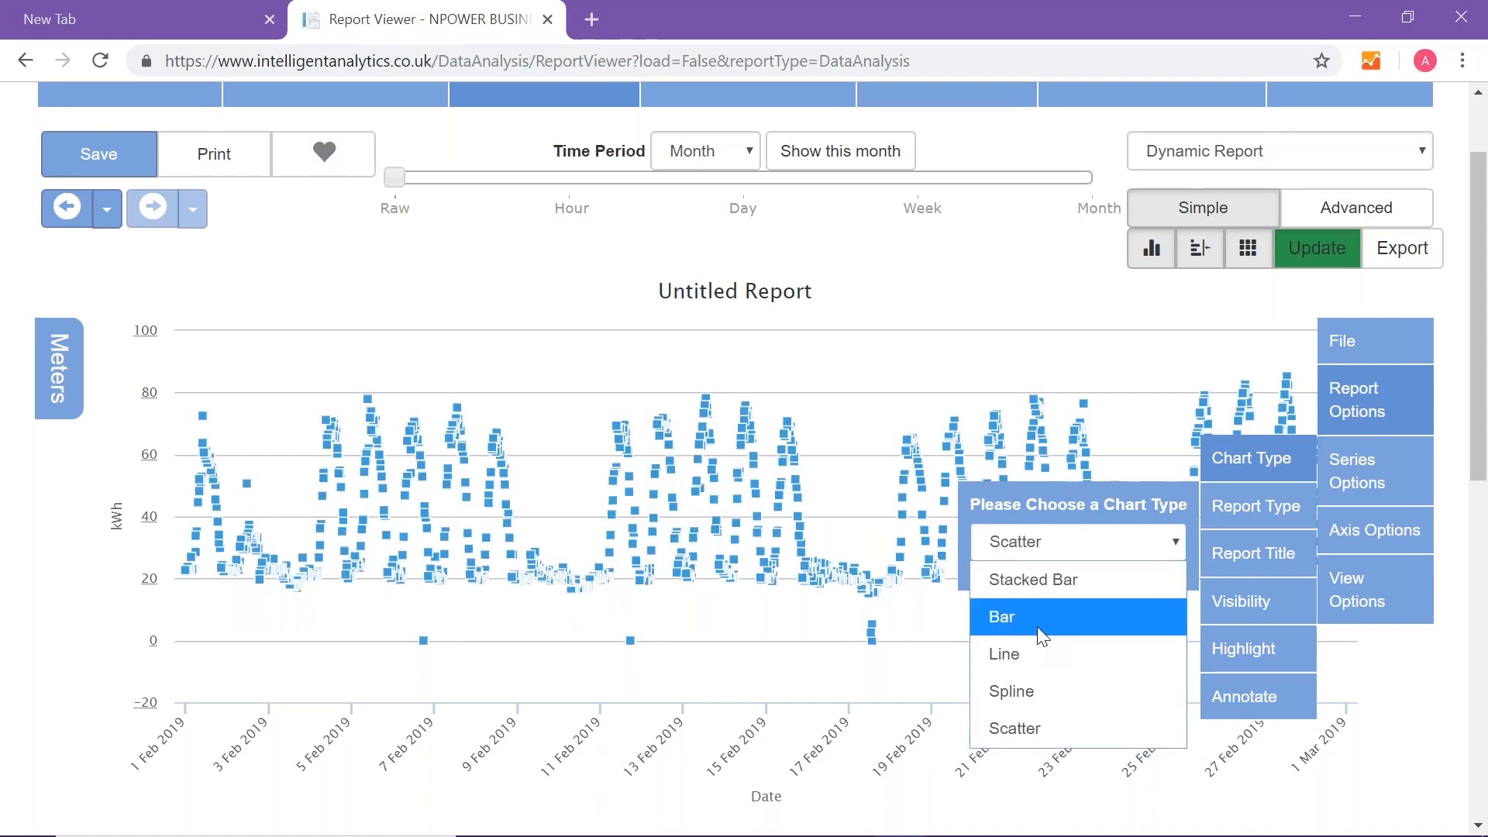
click(1017, 617)
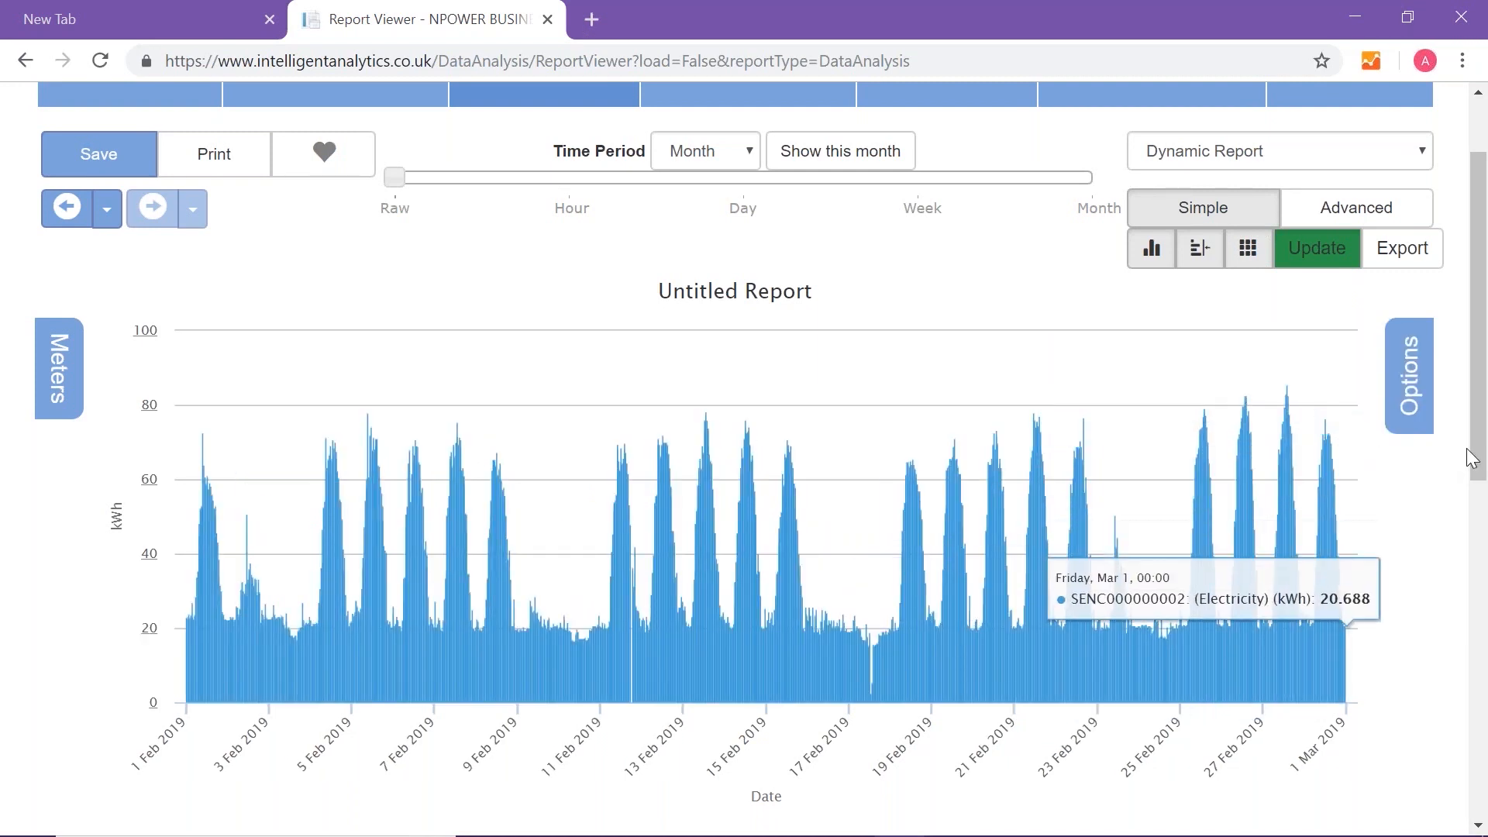
- Draw a box annotation around the consumption peaks from about 26 to 28 February 2019
scroll(1472, 459, down, 1)
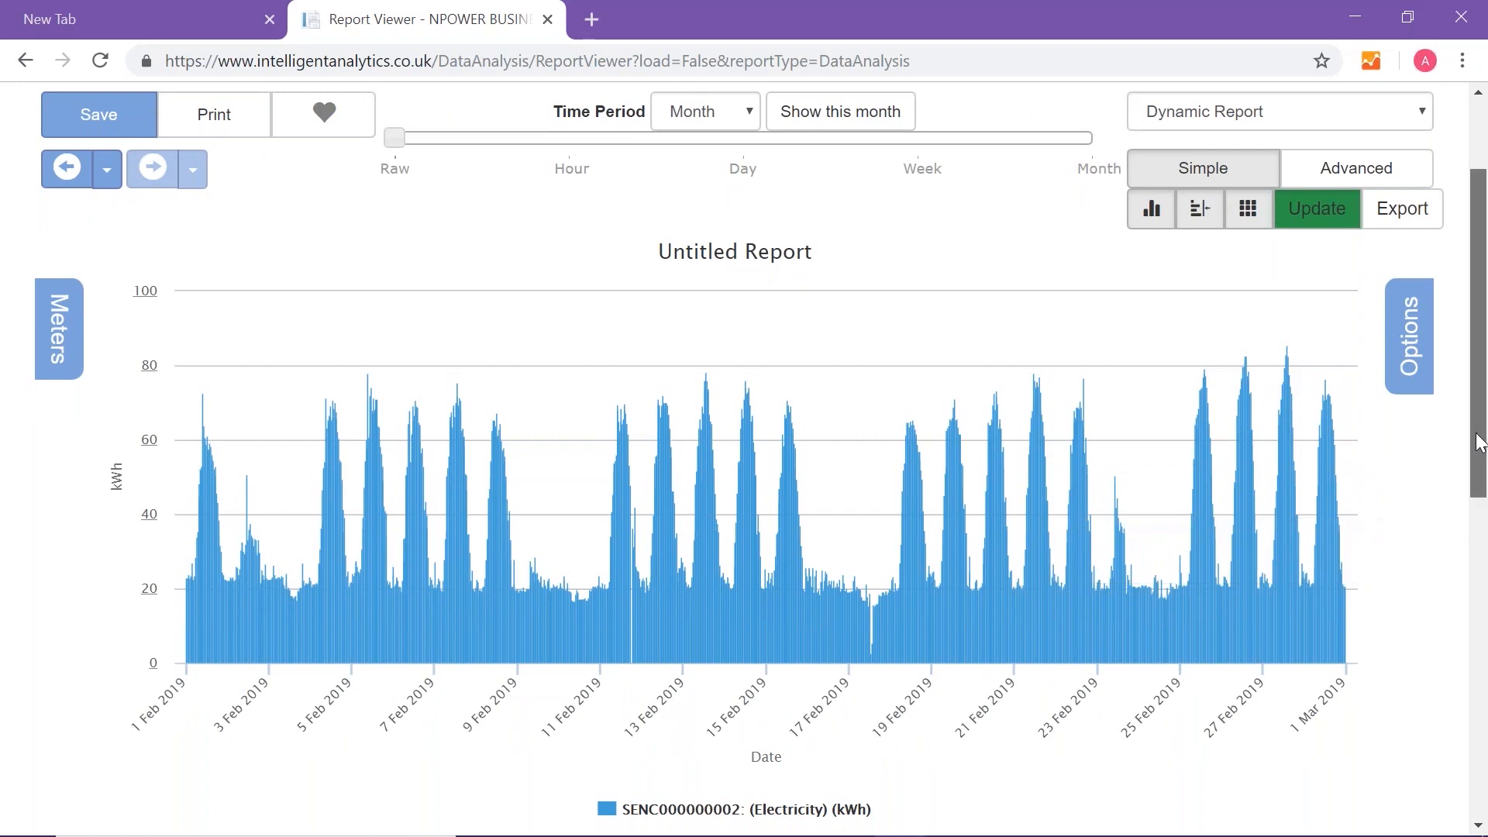
scroll(1475, 453, down, 1)
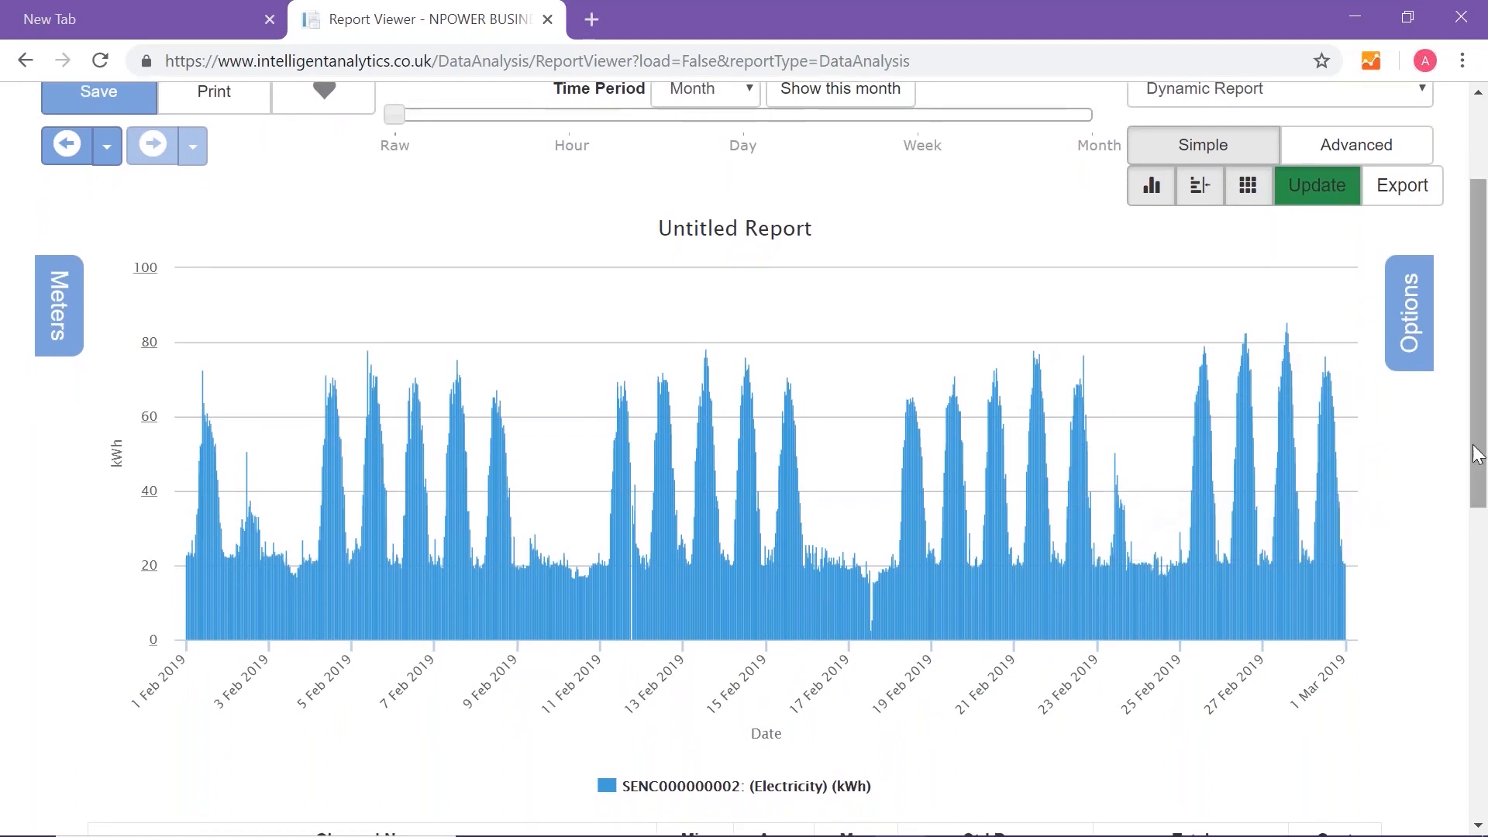
click(1411, 334)
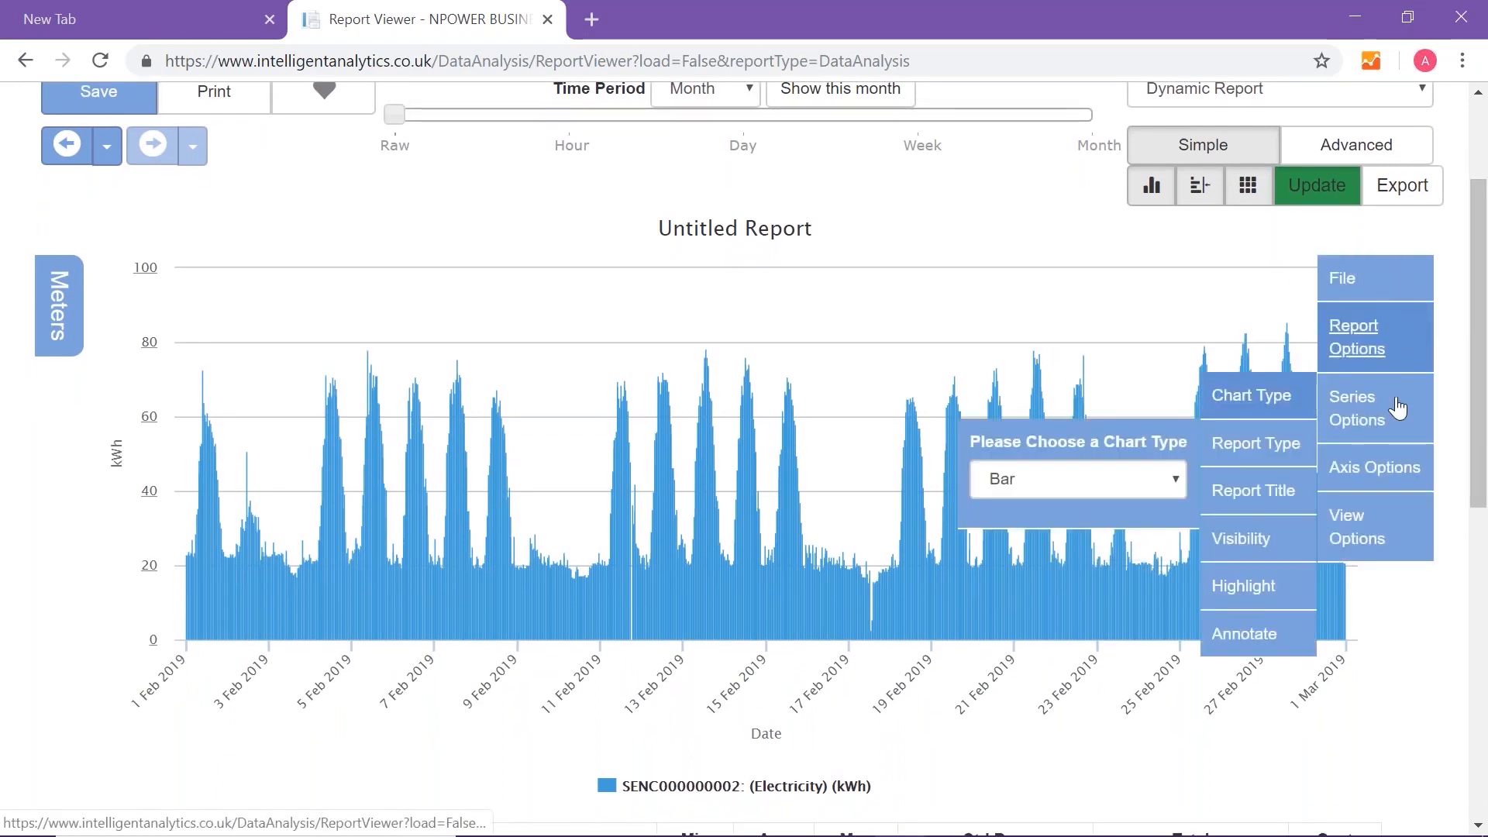
click(1278, 641)
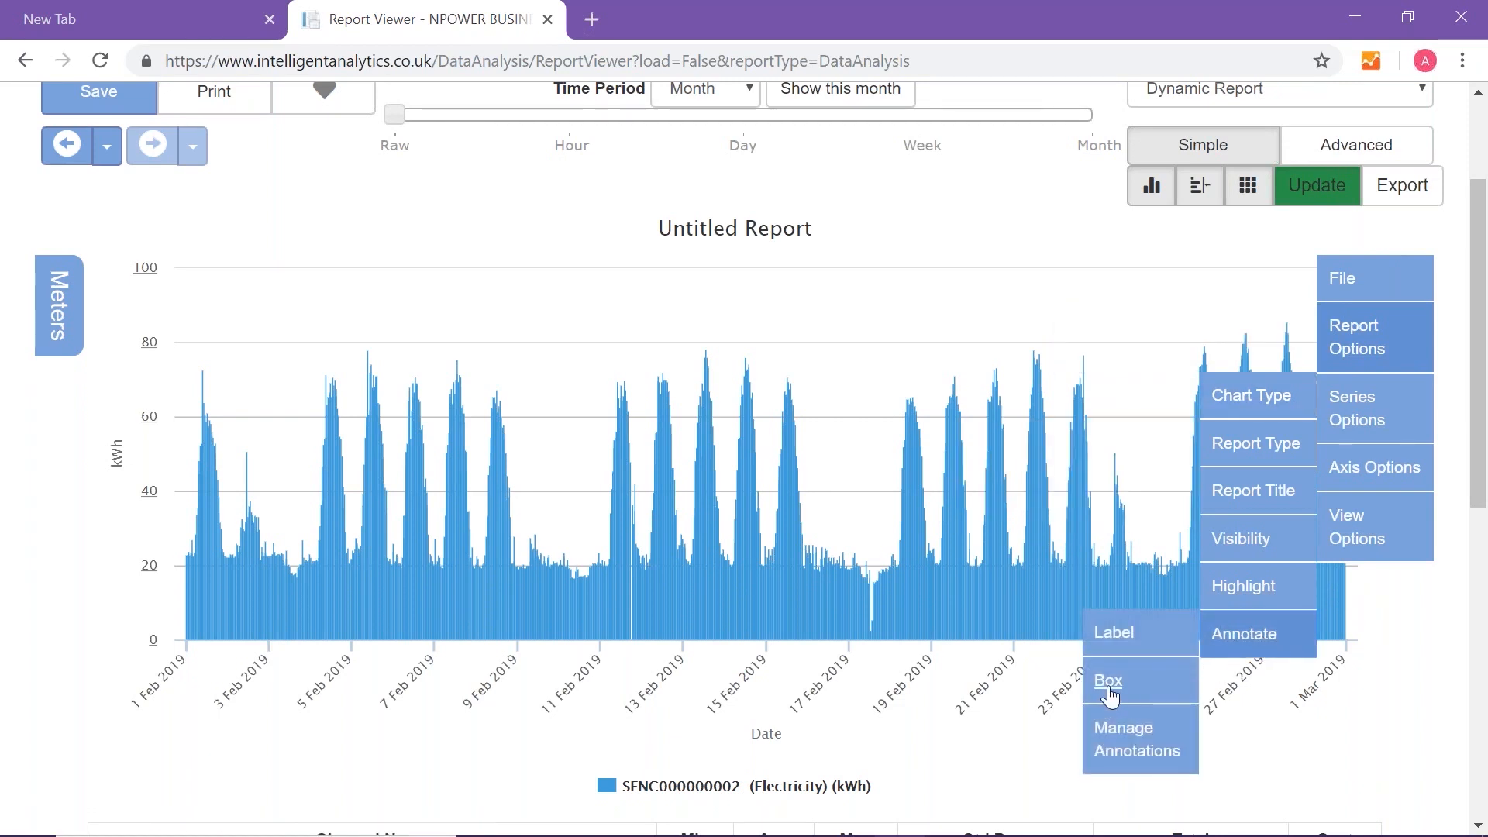
click(1109, 696)
click(999, 701)
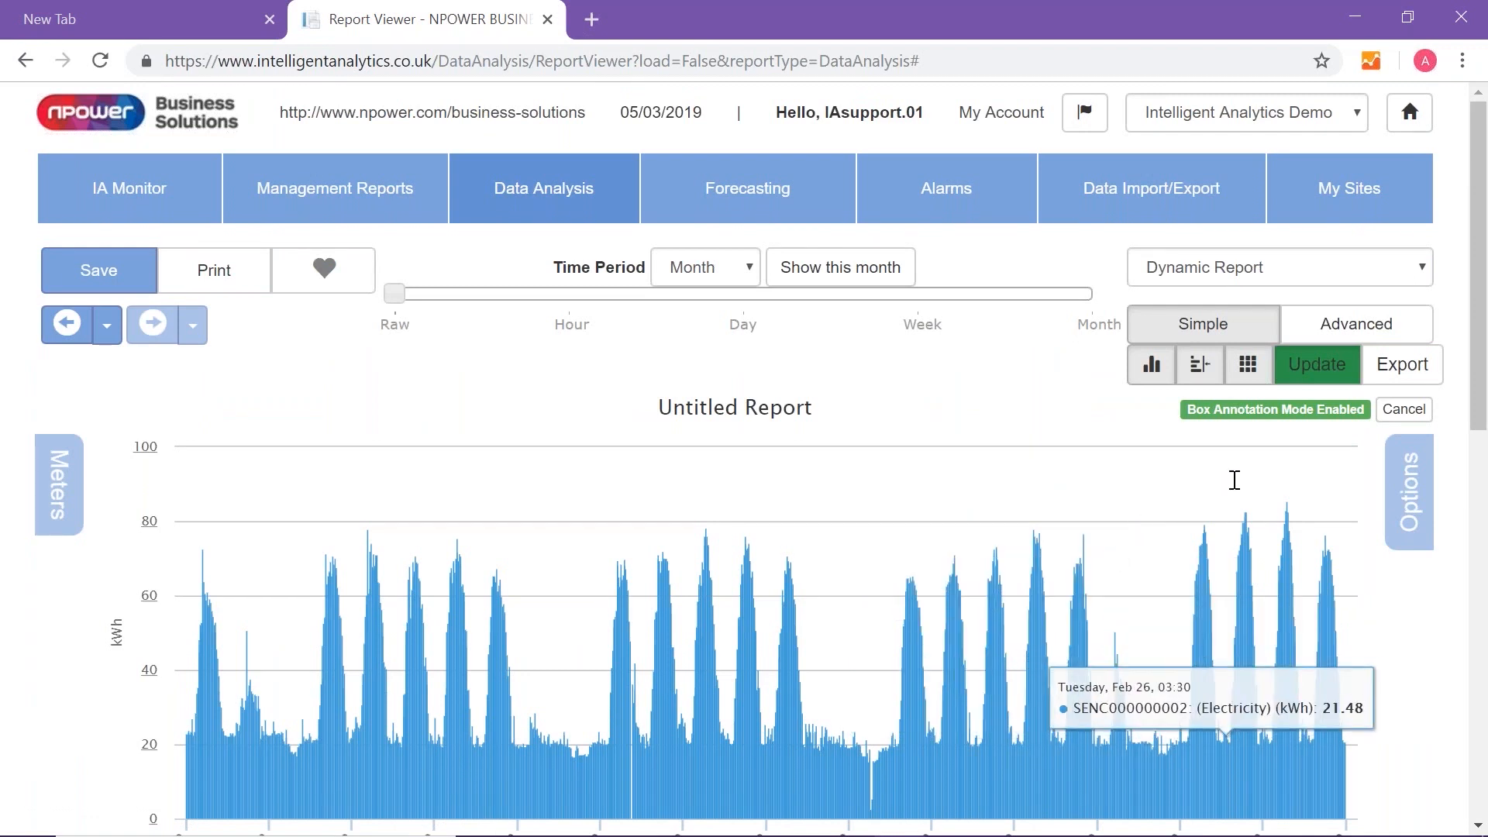
mouse_move(1225, 493)
mouse_down()
mouse_move(1255, 498)
mouse_move(1305, 615)
mouse_move(1308, 835)
mouse_up()
- Create the box annotation with the text "Why the peak?" and a red background
click(633, 361)
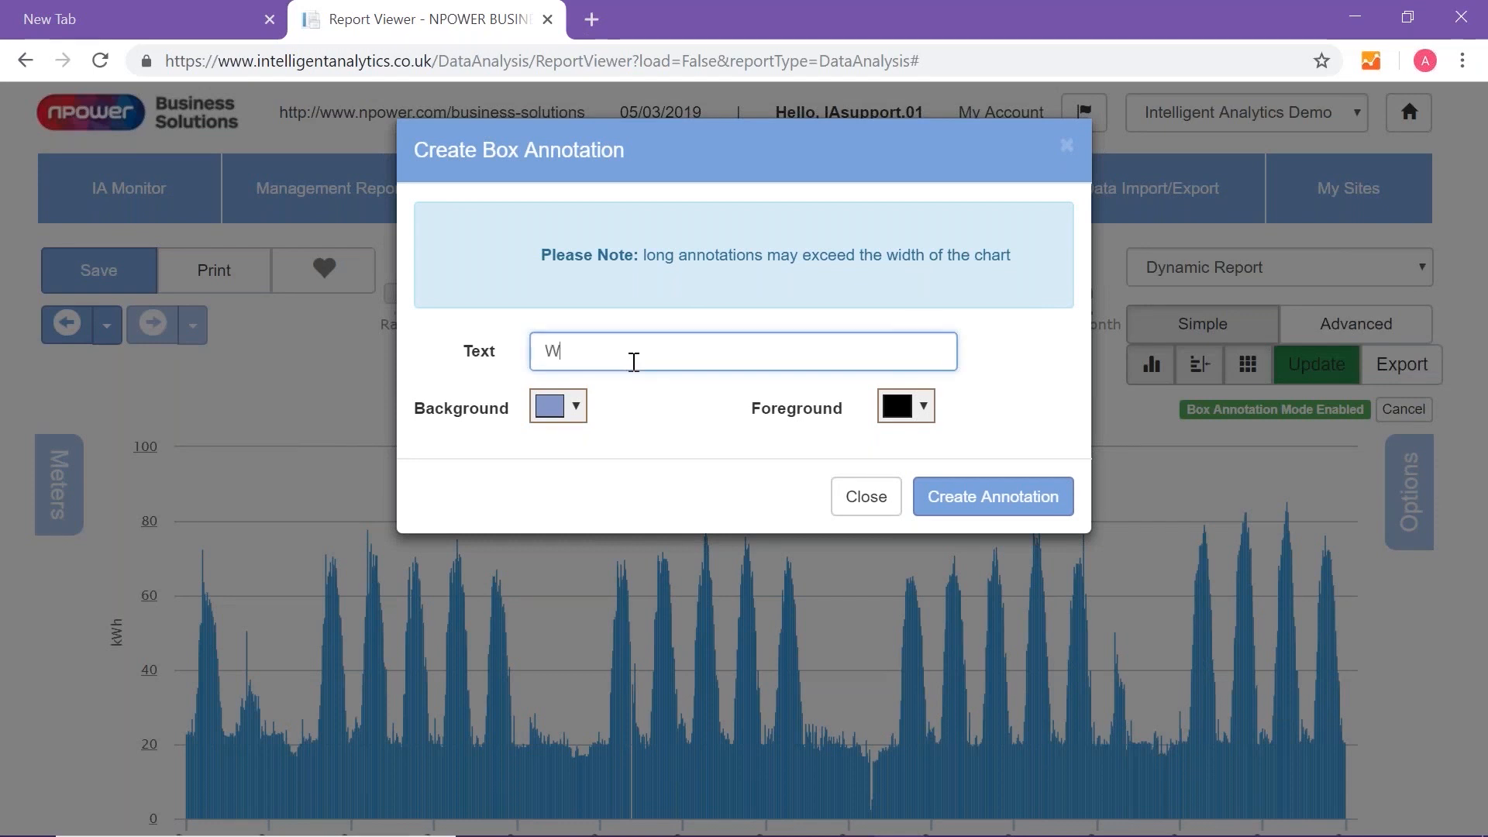
text(Why ther)
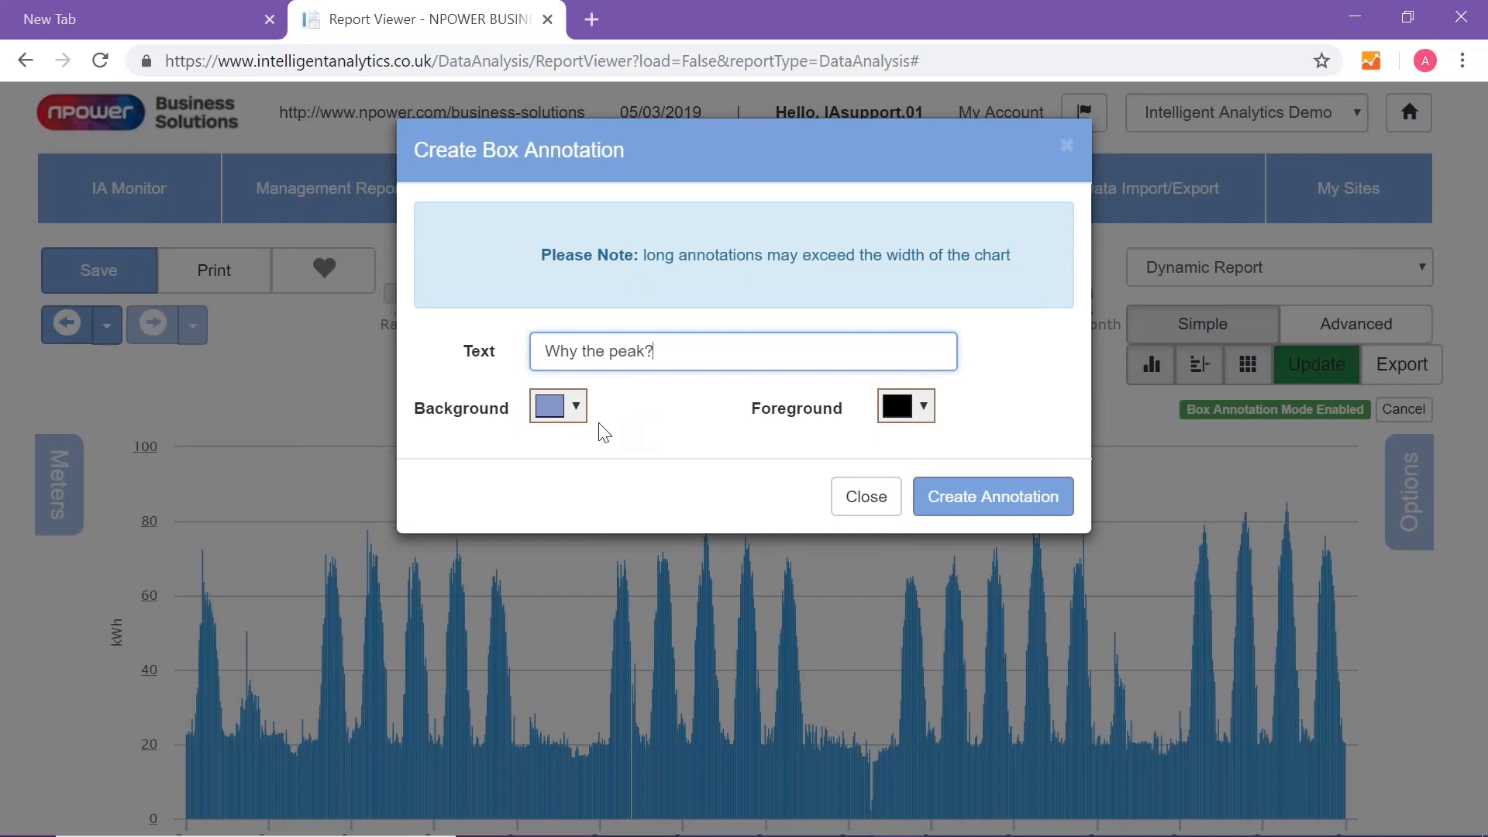
click(577, 407)
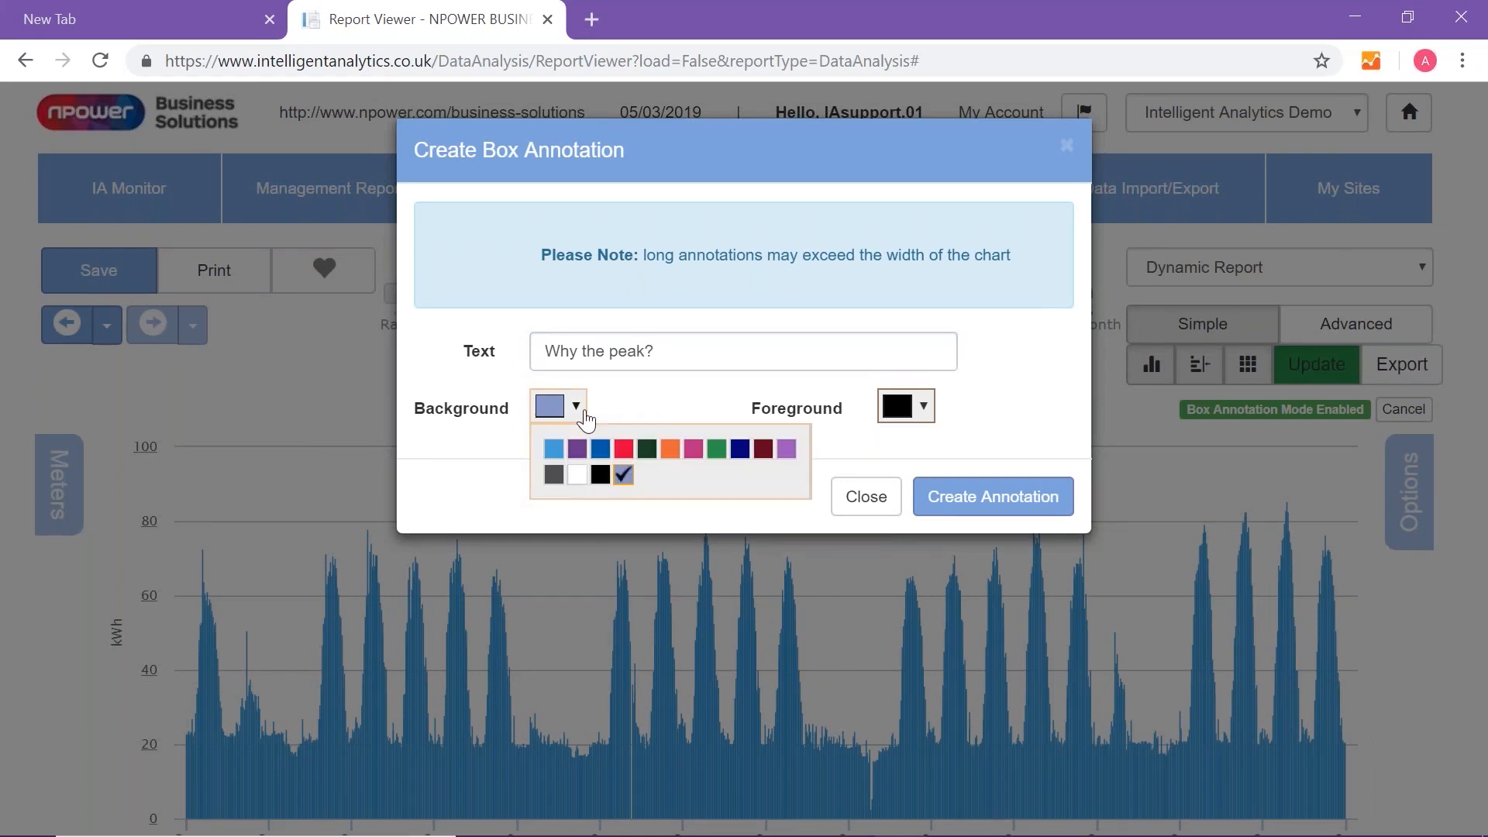
click(624, 451)
click(930, 504)
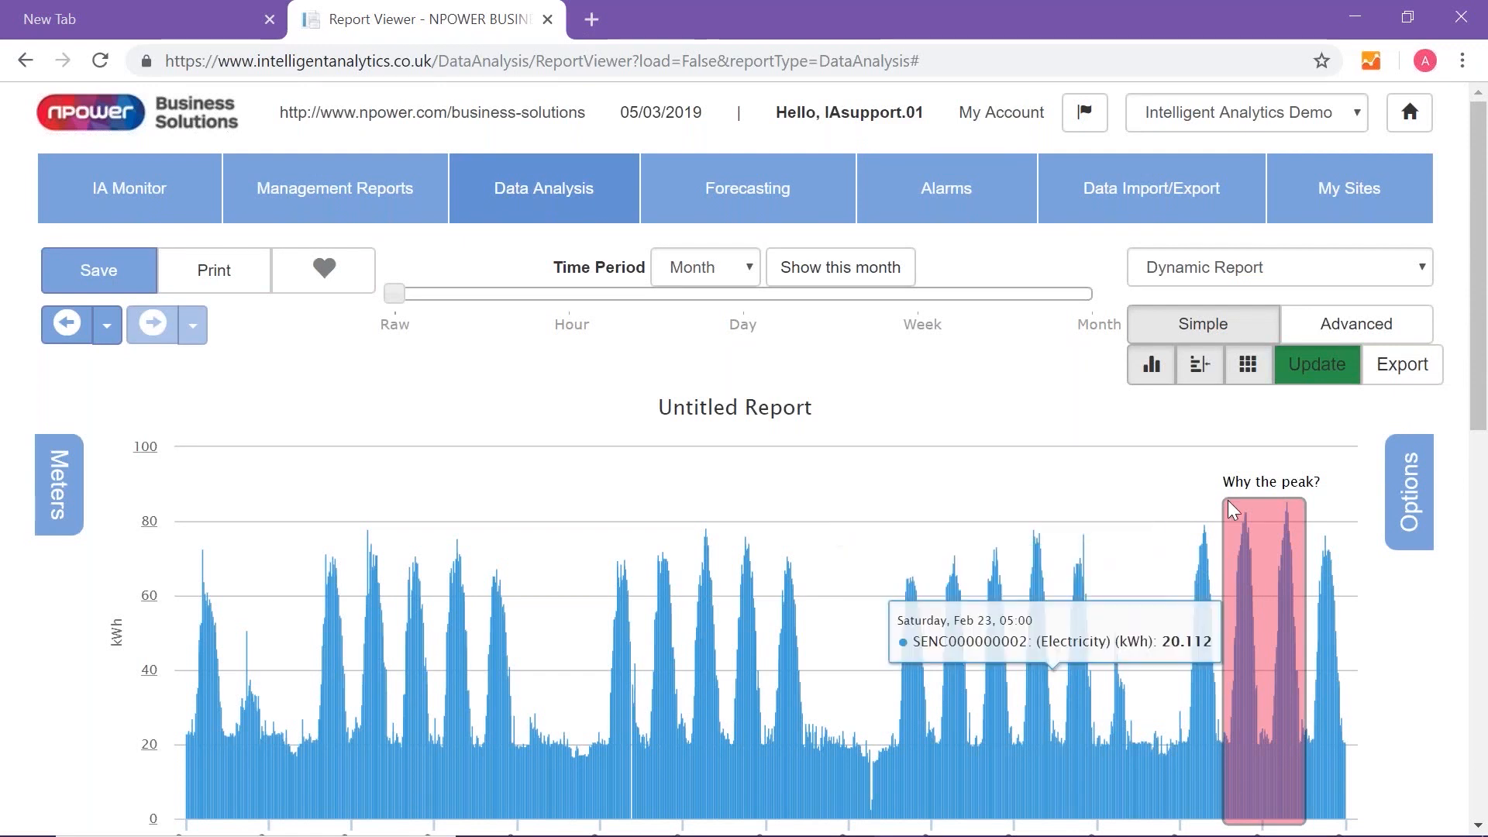
- Set the report's visibility so that it is visible to others in the site
click(1410, 499)
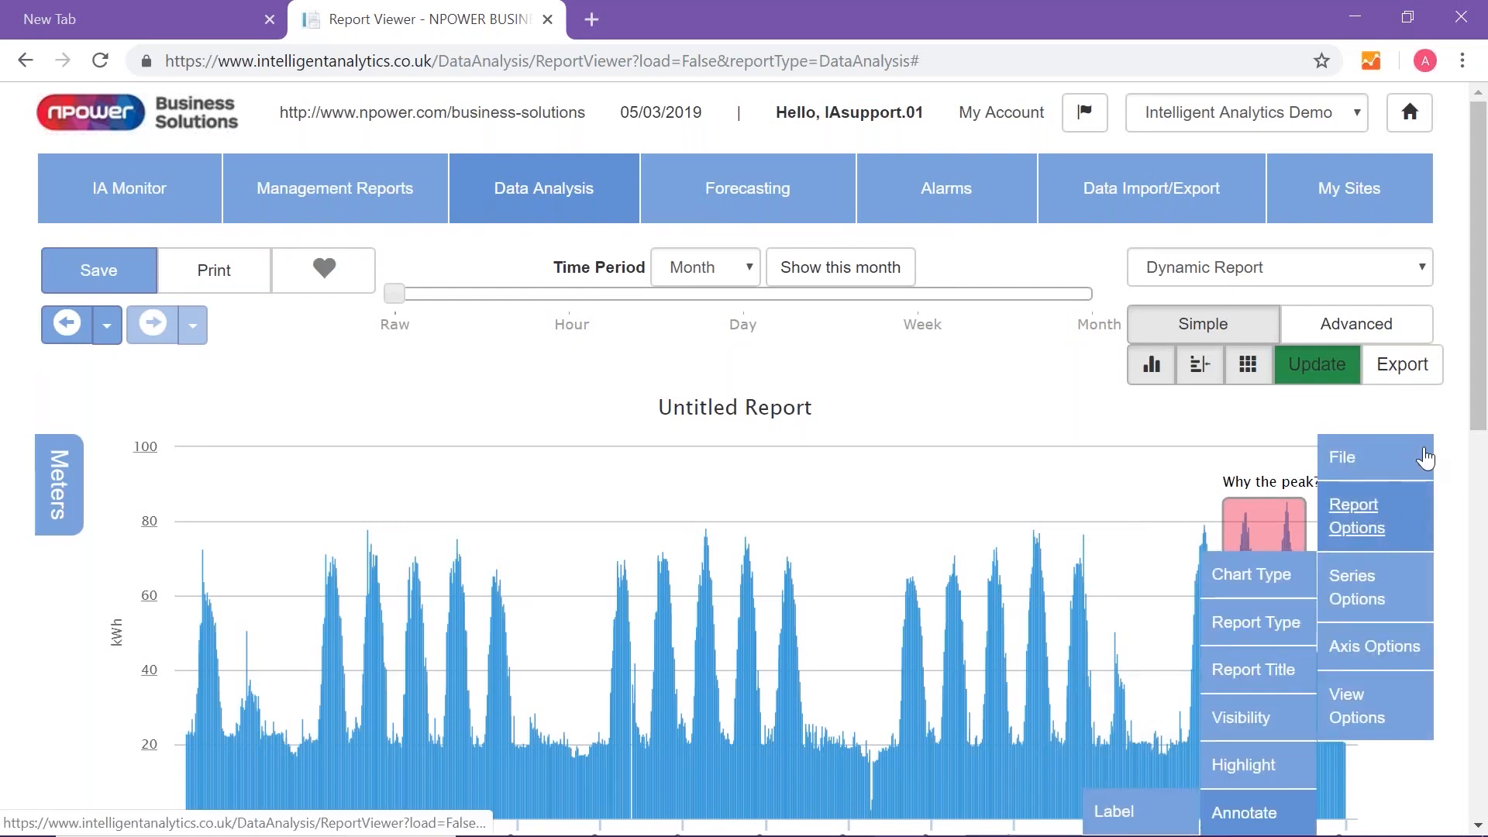
drag(1479, 423, 1479, 498)
mouse_move(1399, 339)
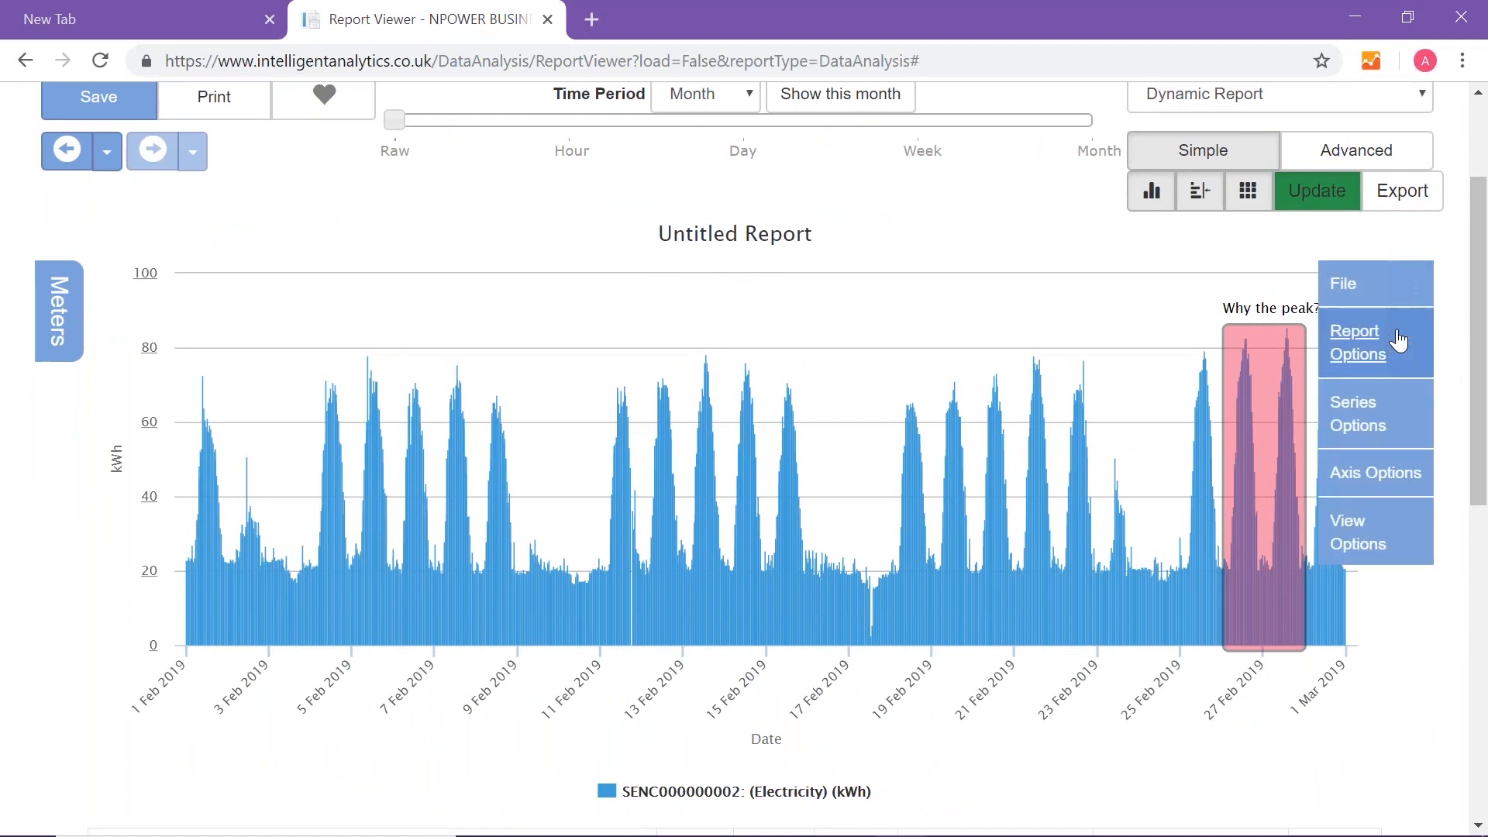
mouse_move(1352, 341)
mouse_move(1239, 549)
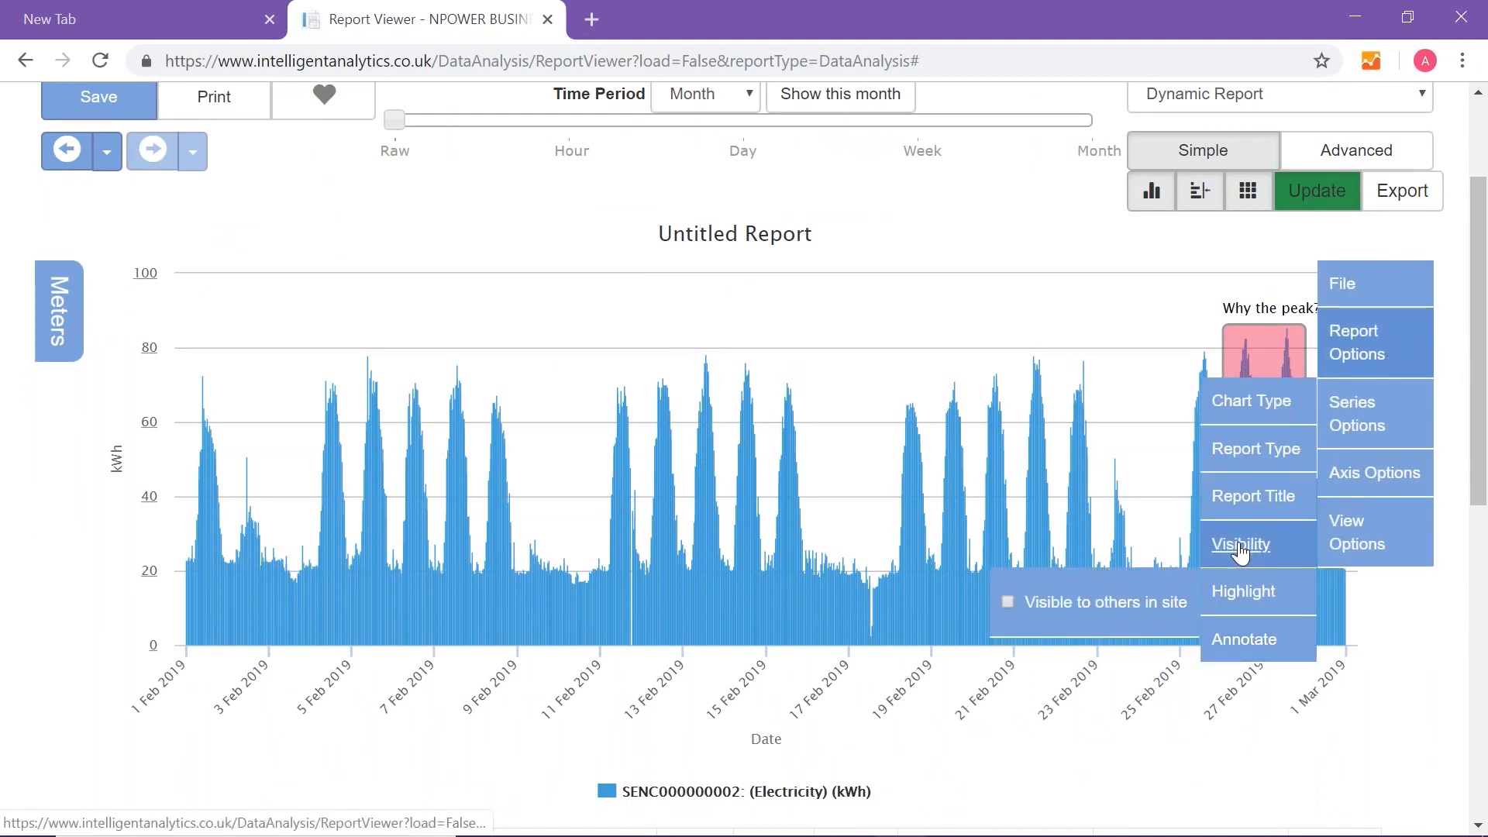
click(1006, 603)
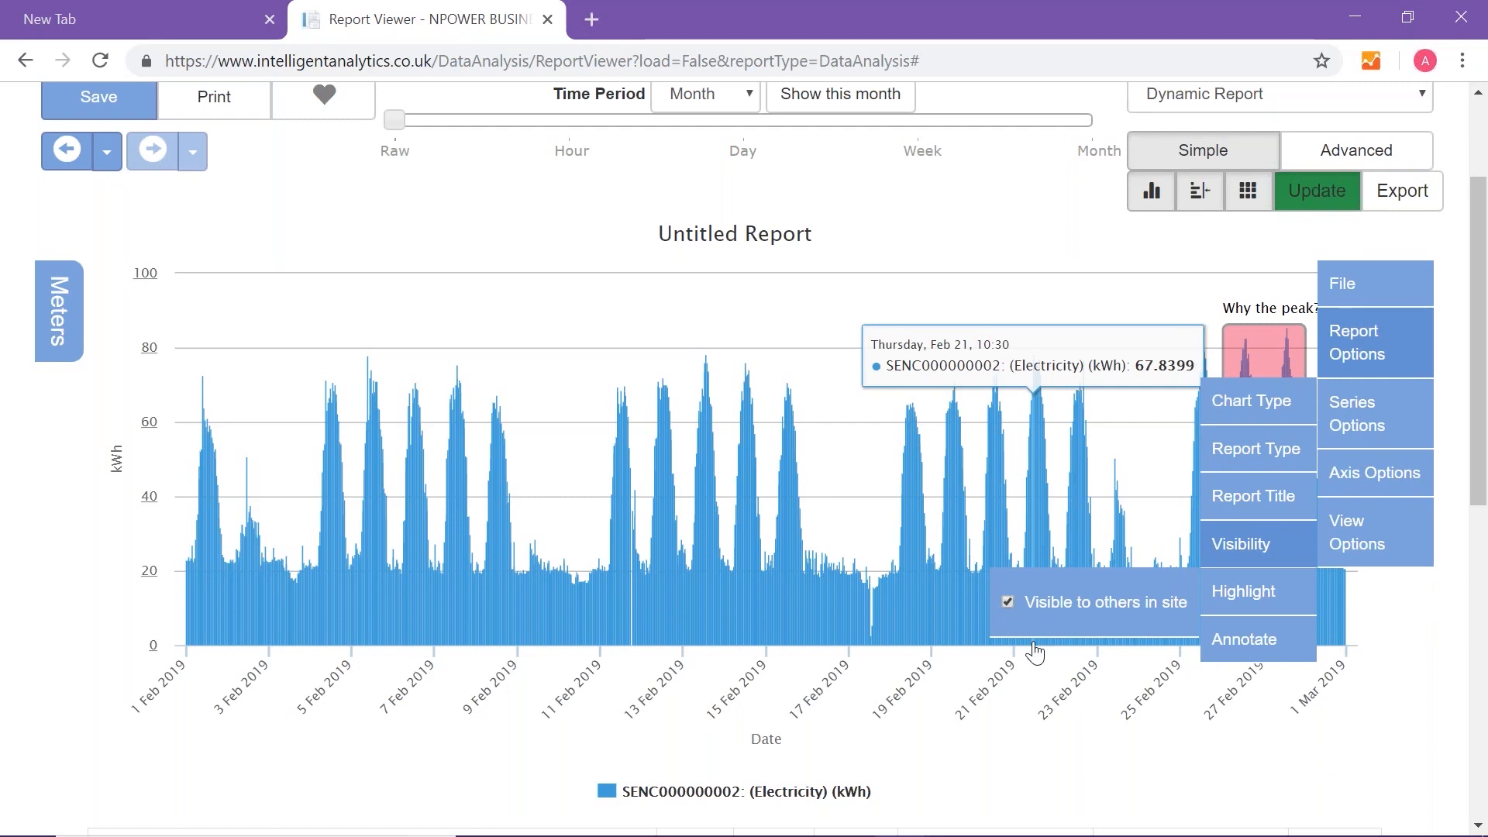
click(1033, 711)
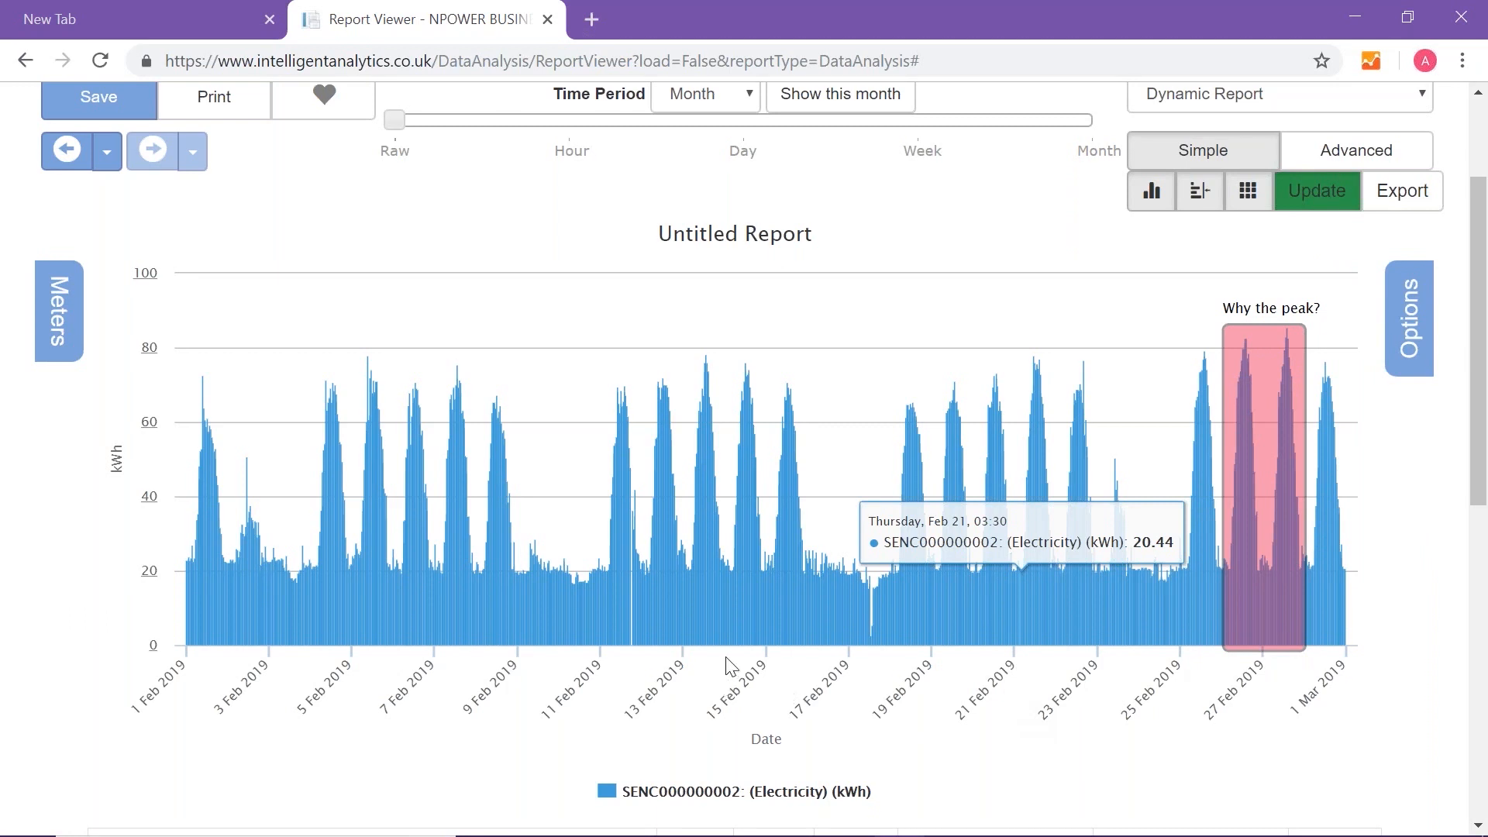
- Title the report "Demo HH kWh report"
click(710, 234)
click(756, 306)
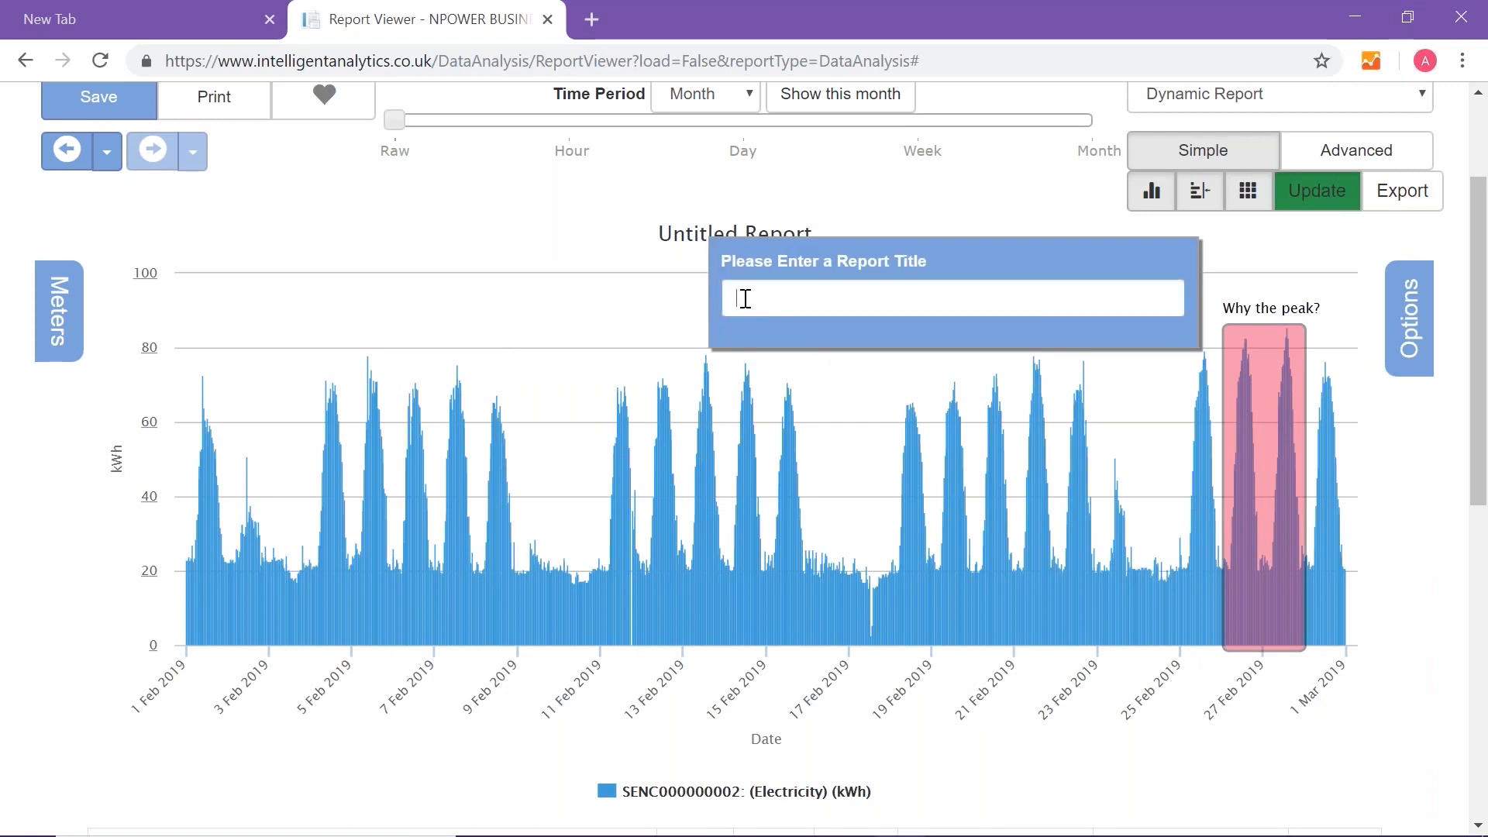
text(Demo)
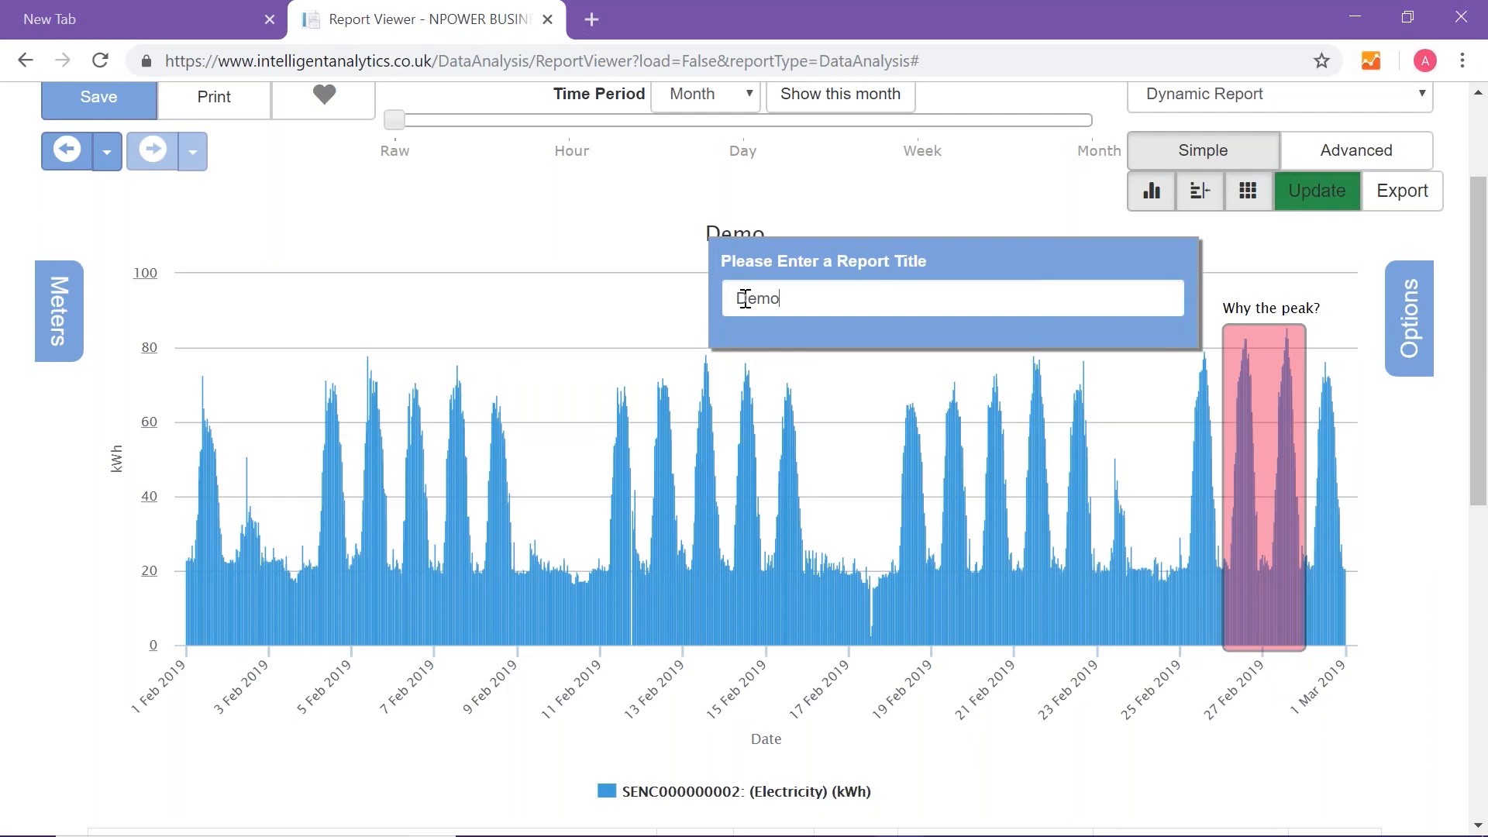
text( HH k)
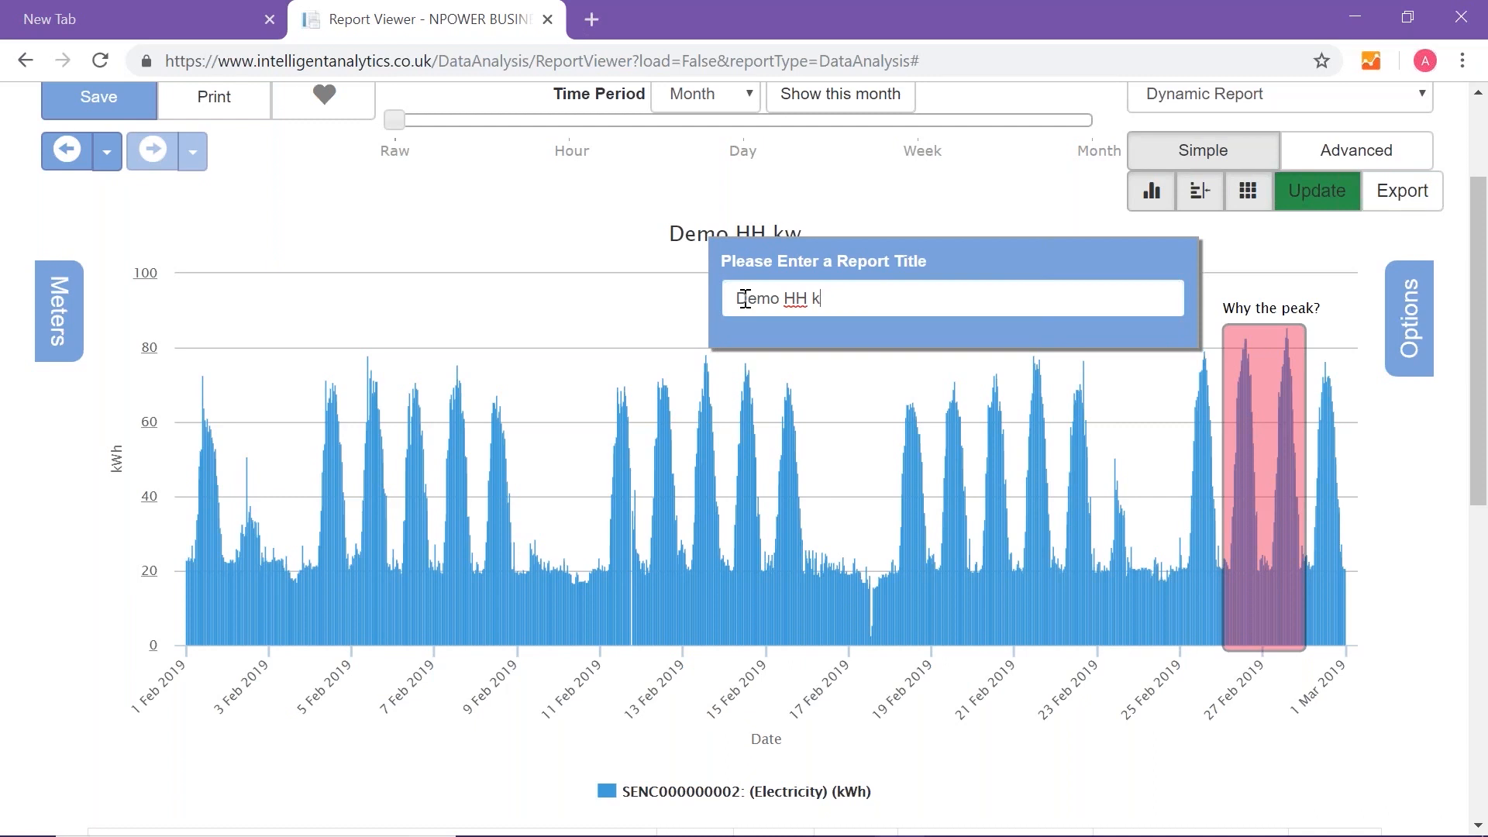
text(wWh report)
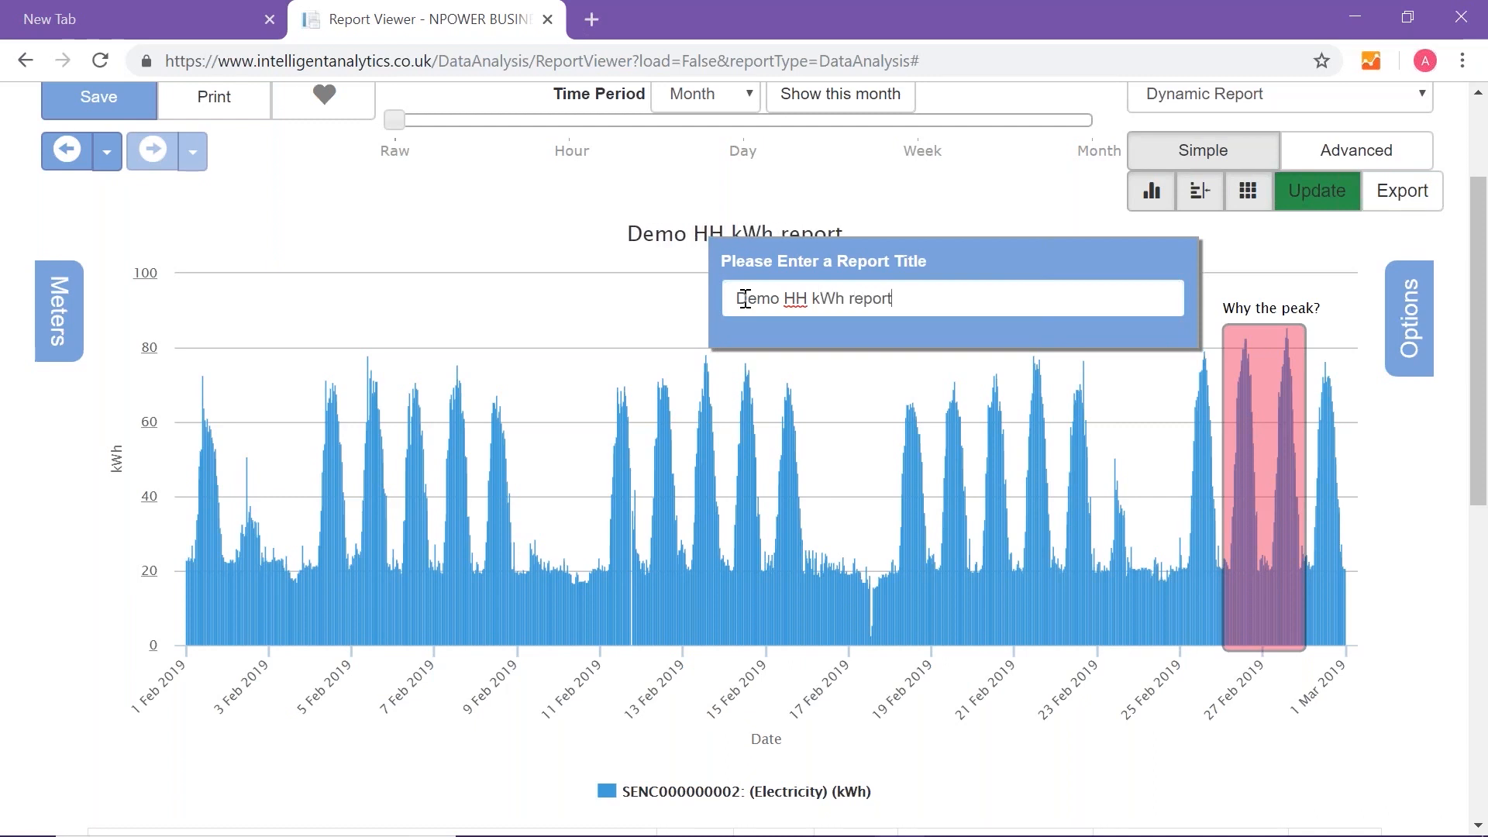
click(582, 235)
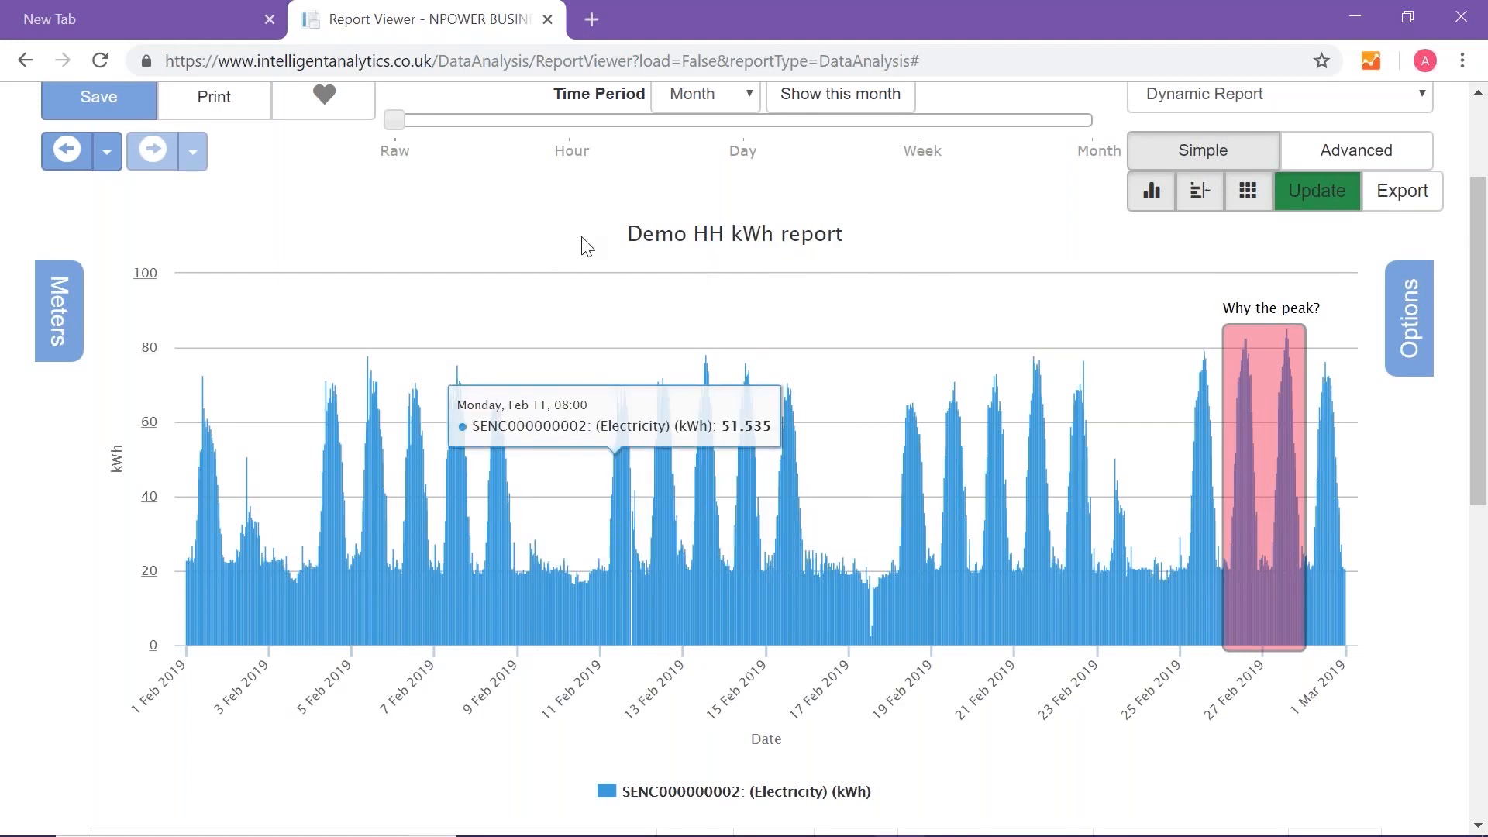
- Save the report under the name "Demo HH kWh report"
click(122, 108)
click(1052, 317)
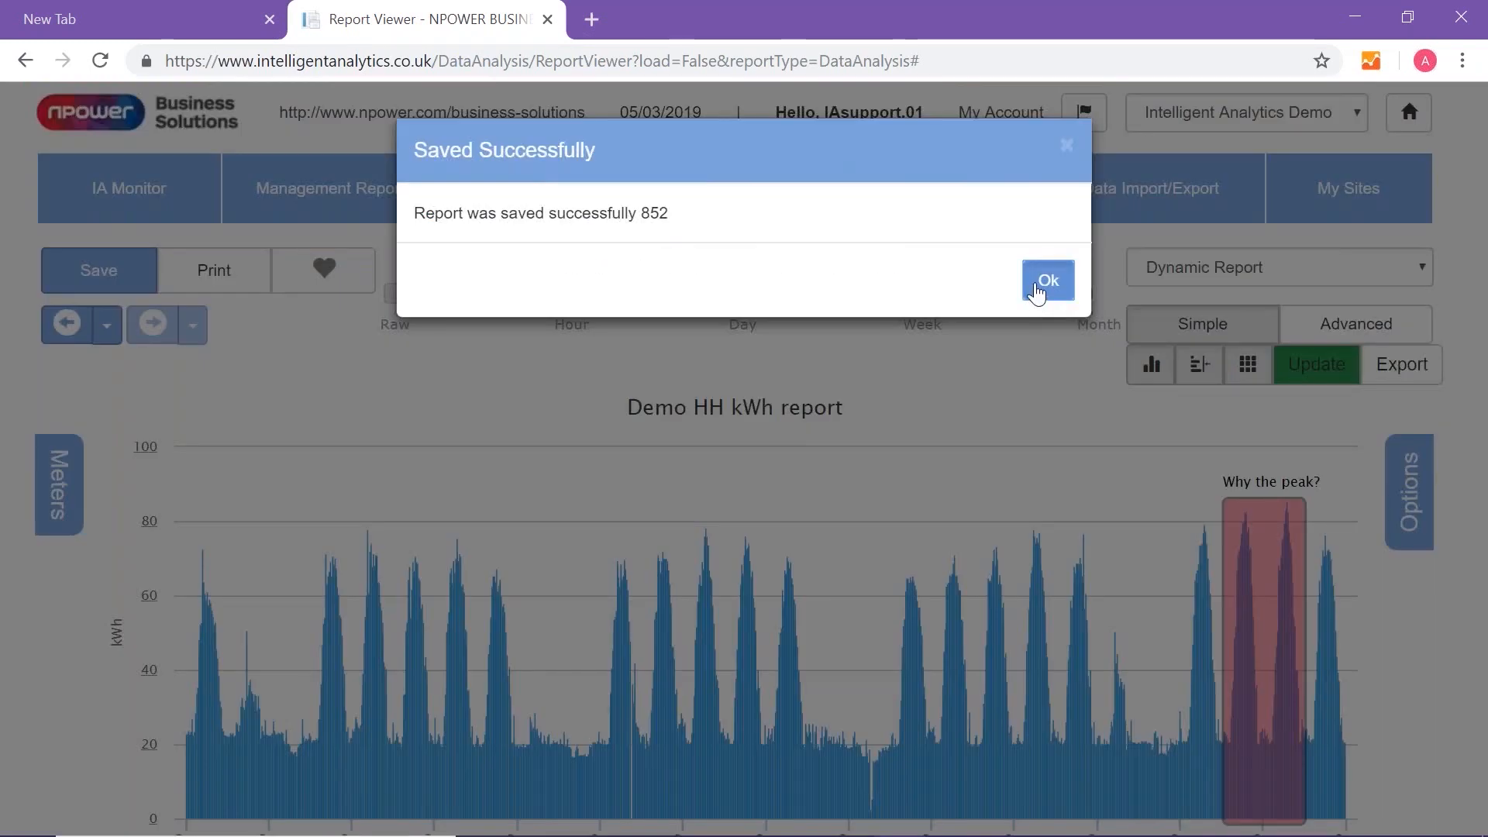
click(1038, 288)
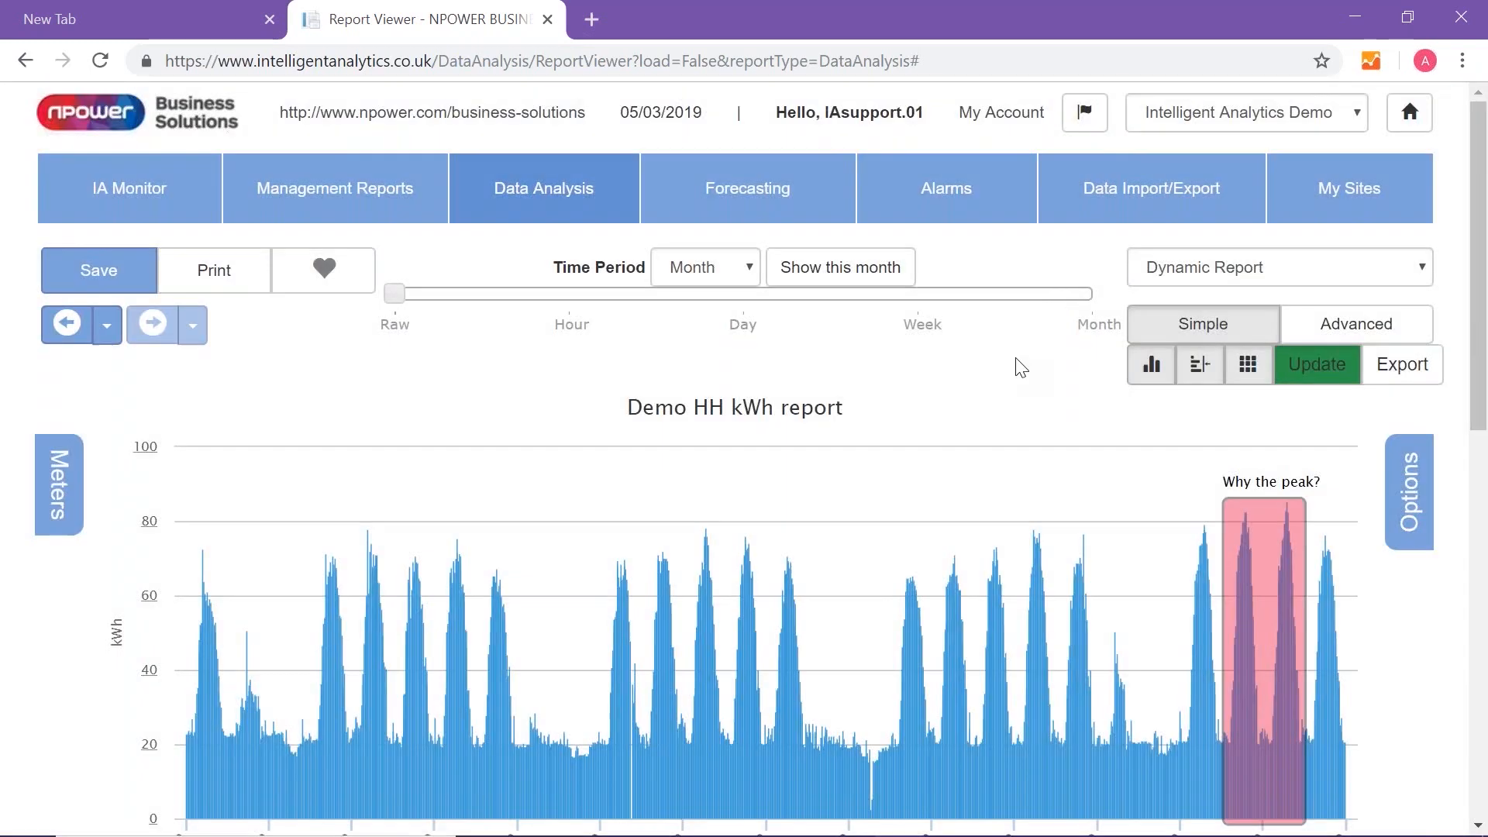
- Export the report using the CSV - Data format
scroll(1018, 364, down, 2)
scroll(1018, 357, down, 1)
scroll(1017, 357, up, 1)
scroll(1017, 356, down, 3)
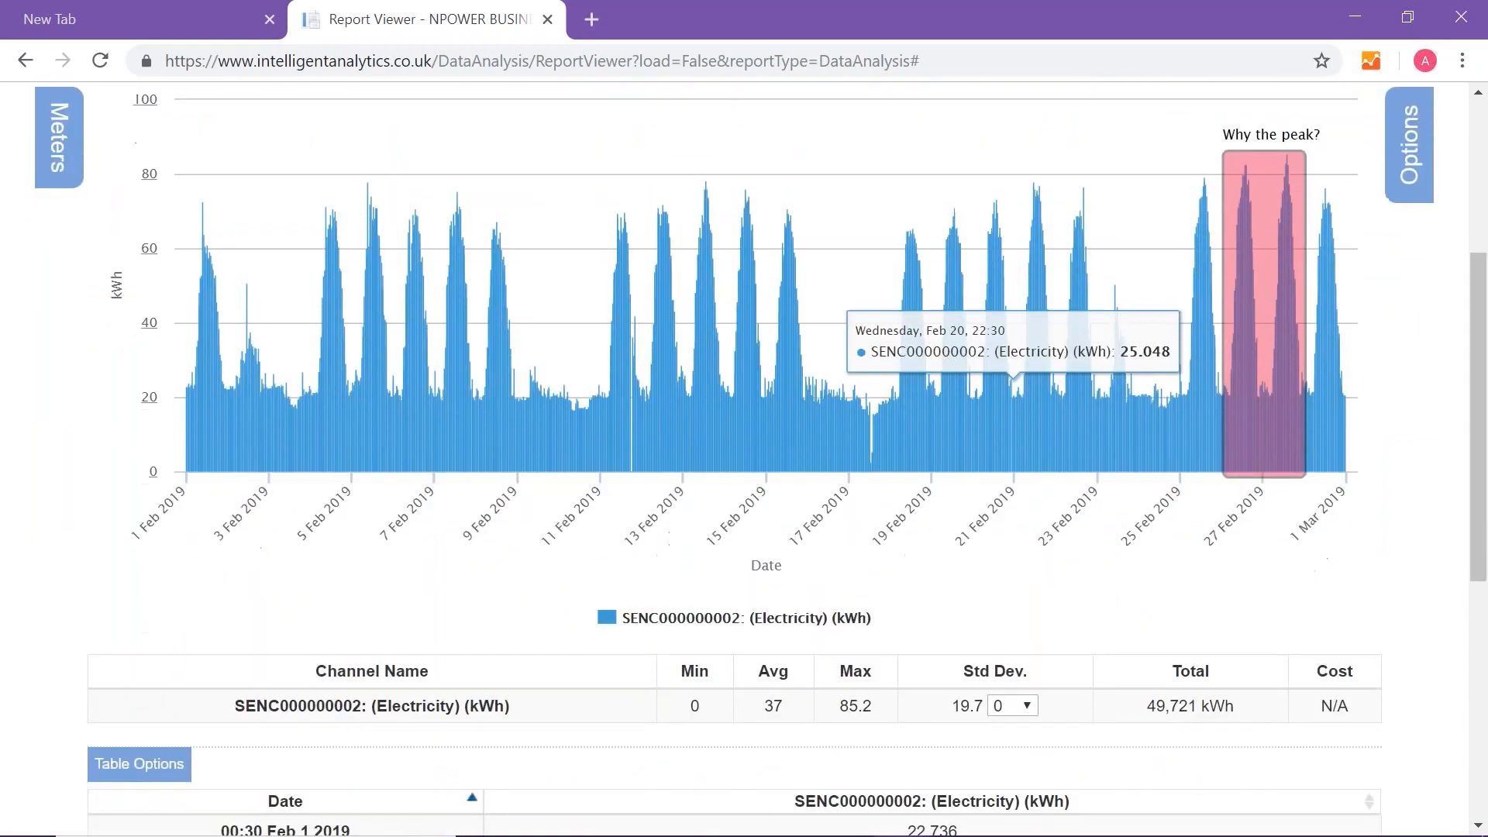
scroll(1008, 358, up, 4)
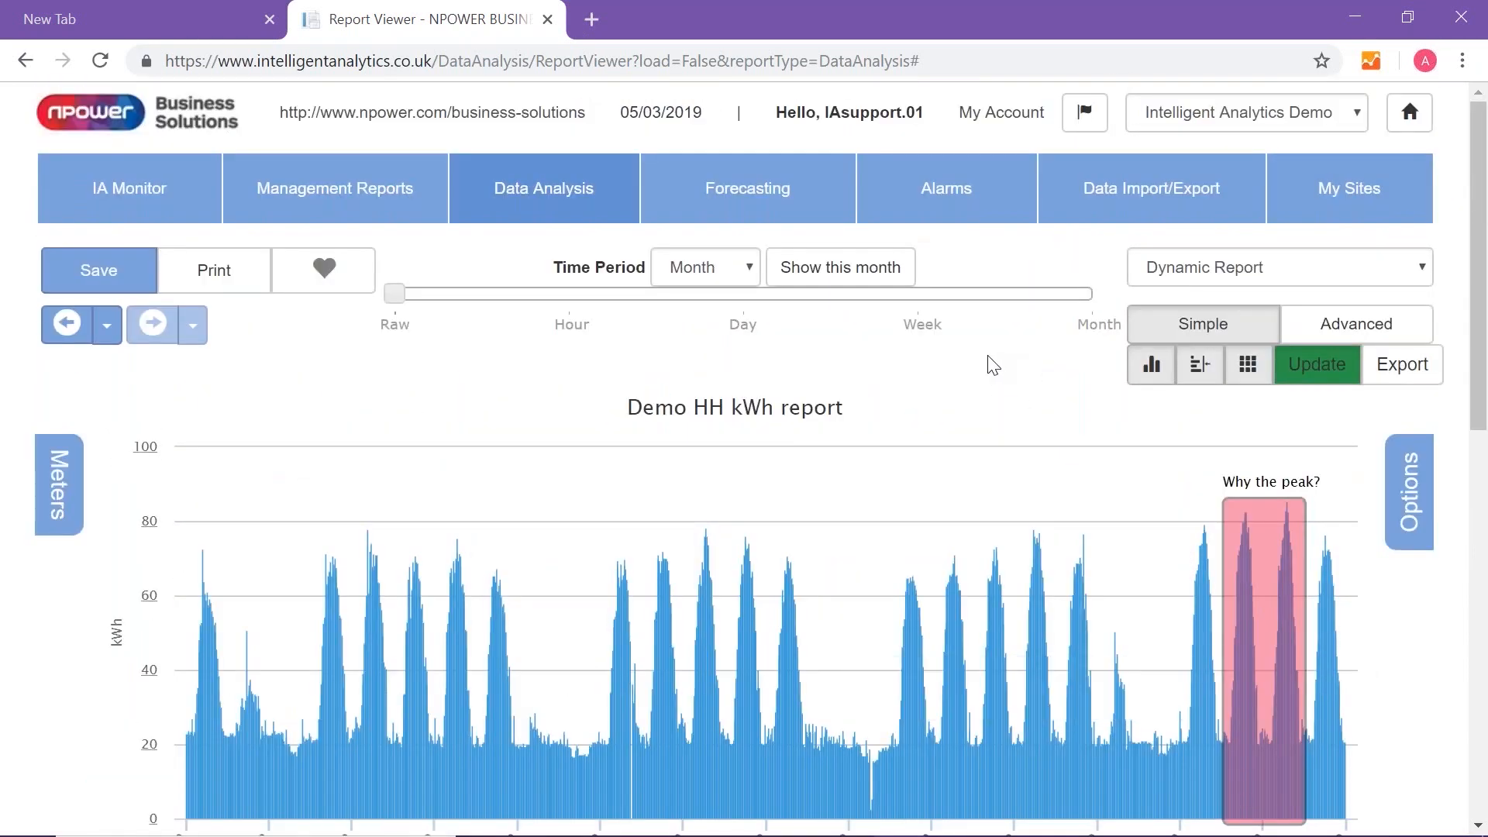
click(1414, 372)
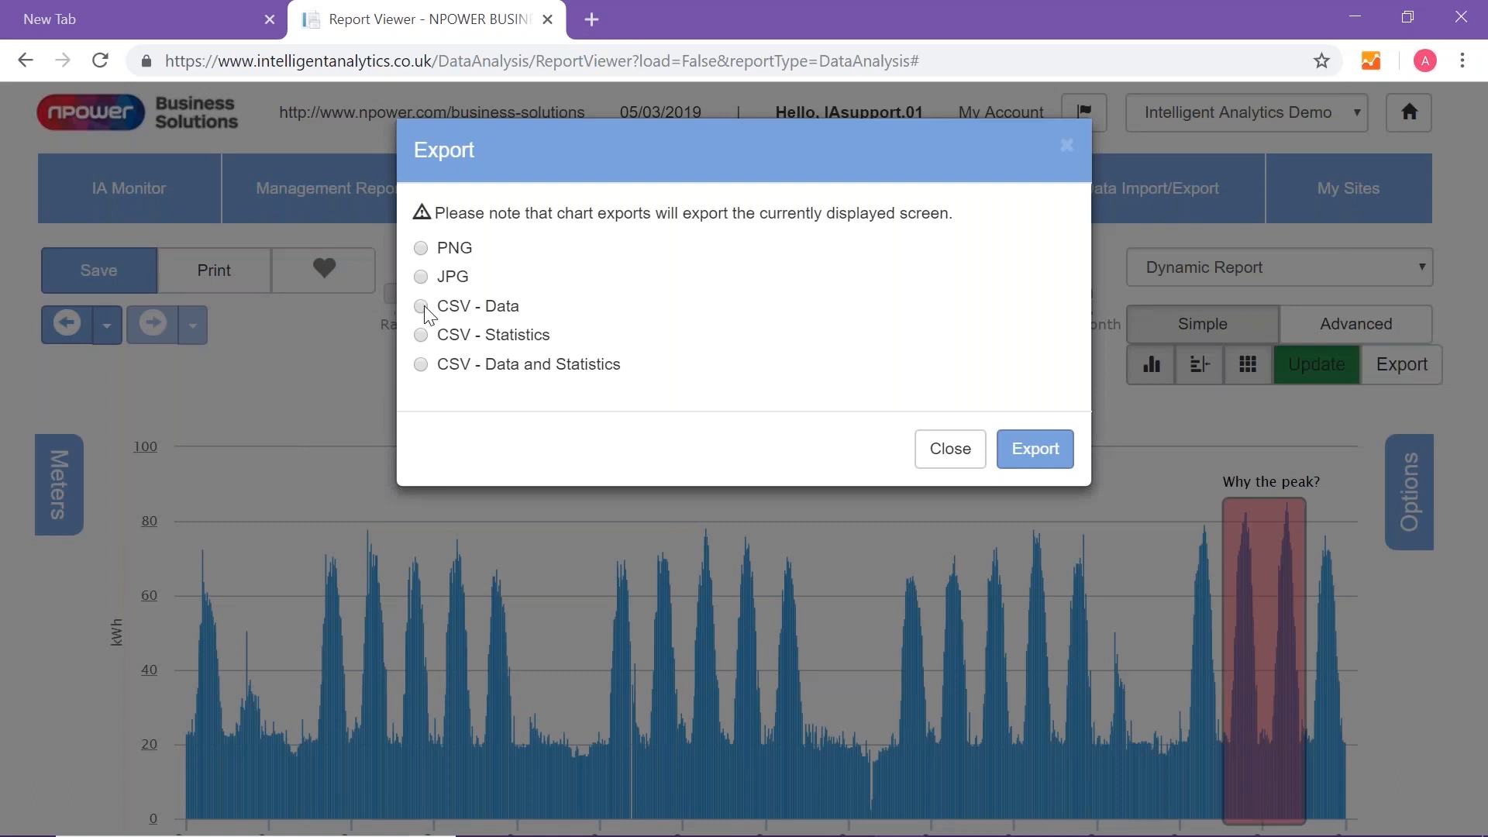
click(1027, 457)
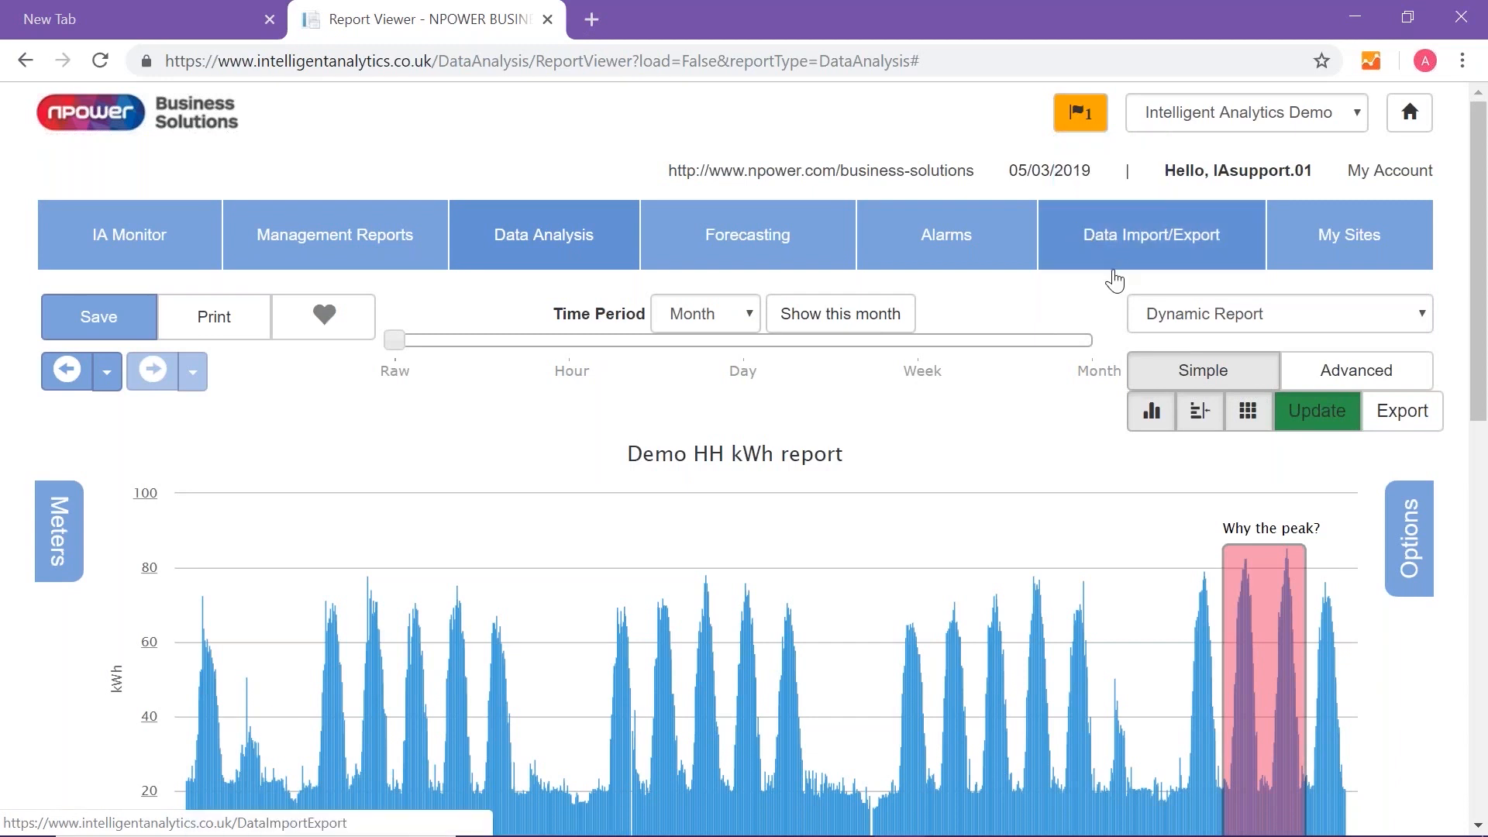
scroll(1114, 280, down, 1)
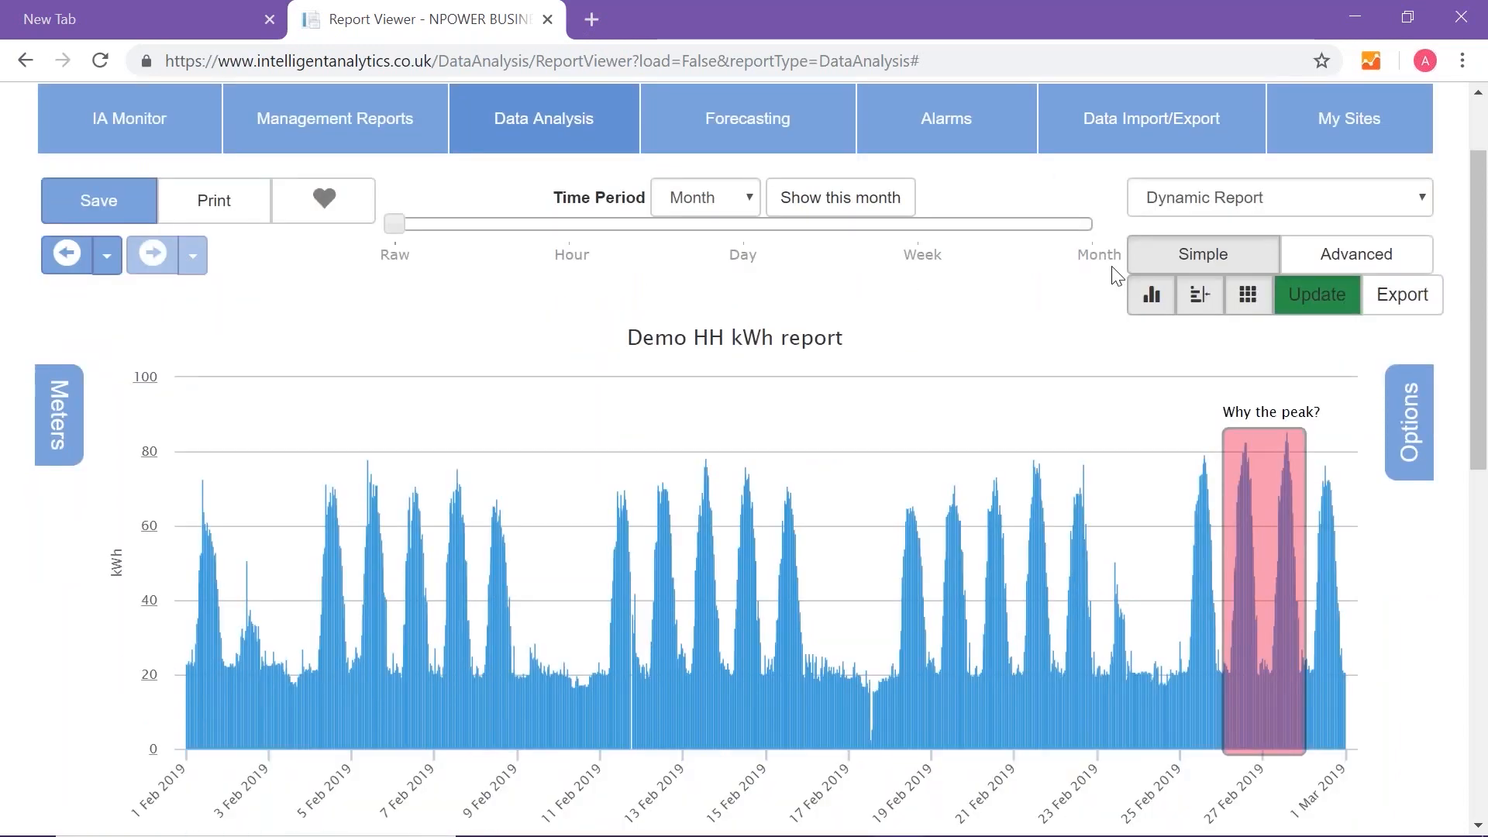
scroll(1116, 275, down, 8)
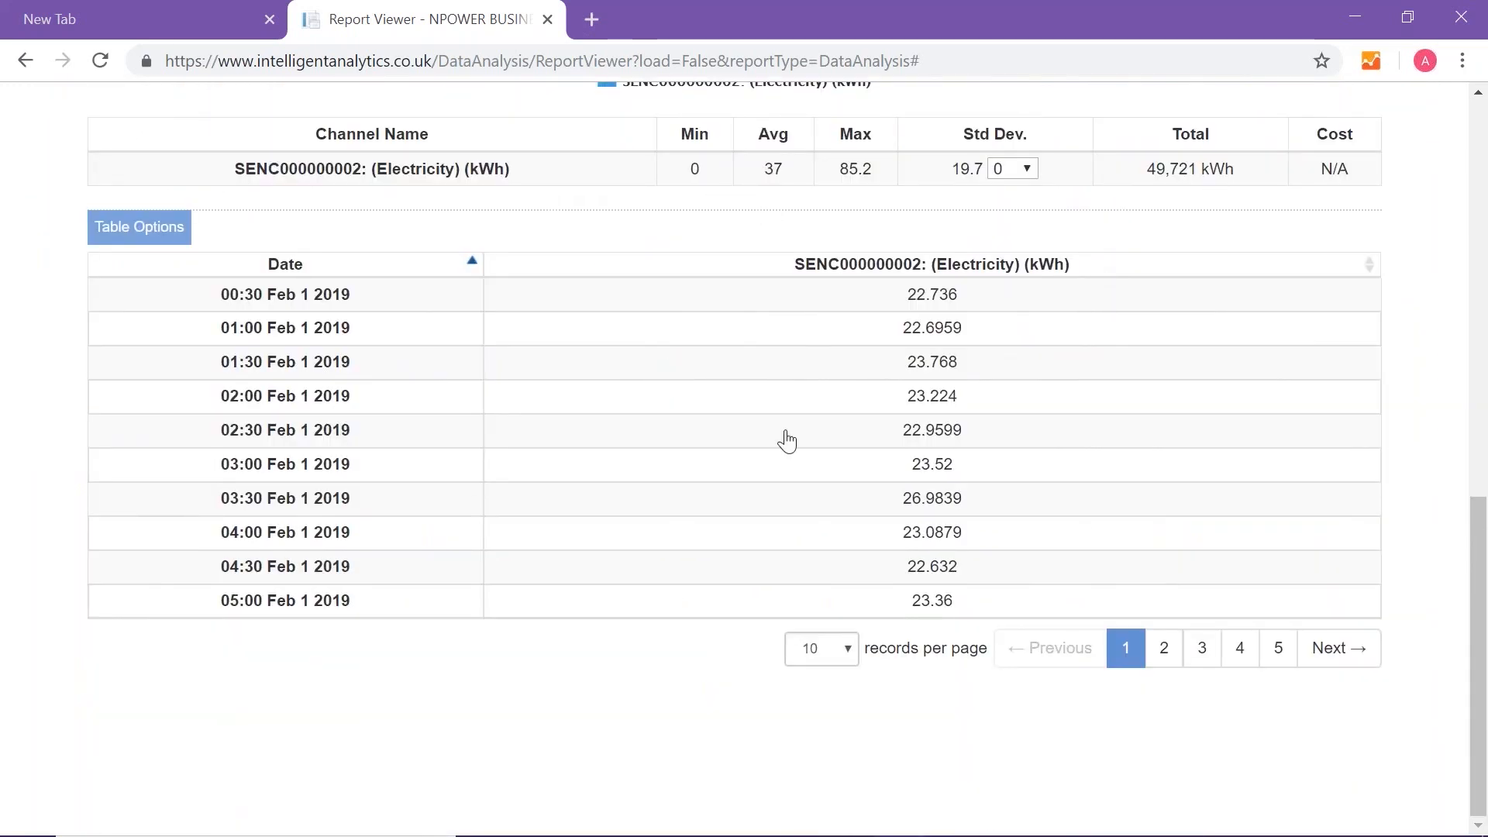
scroll(858, 456, up, 1)
scroll(899, 456, down, 1)
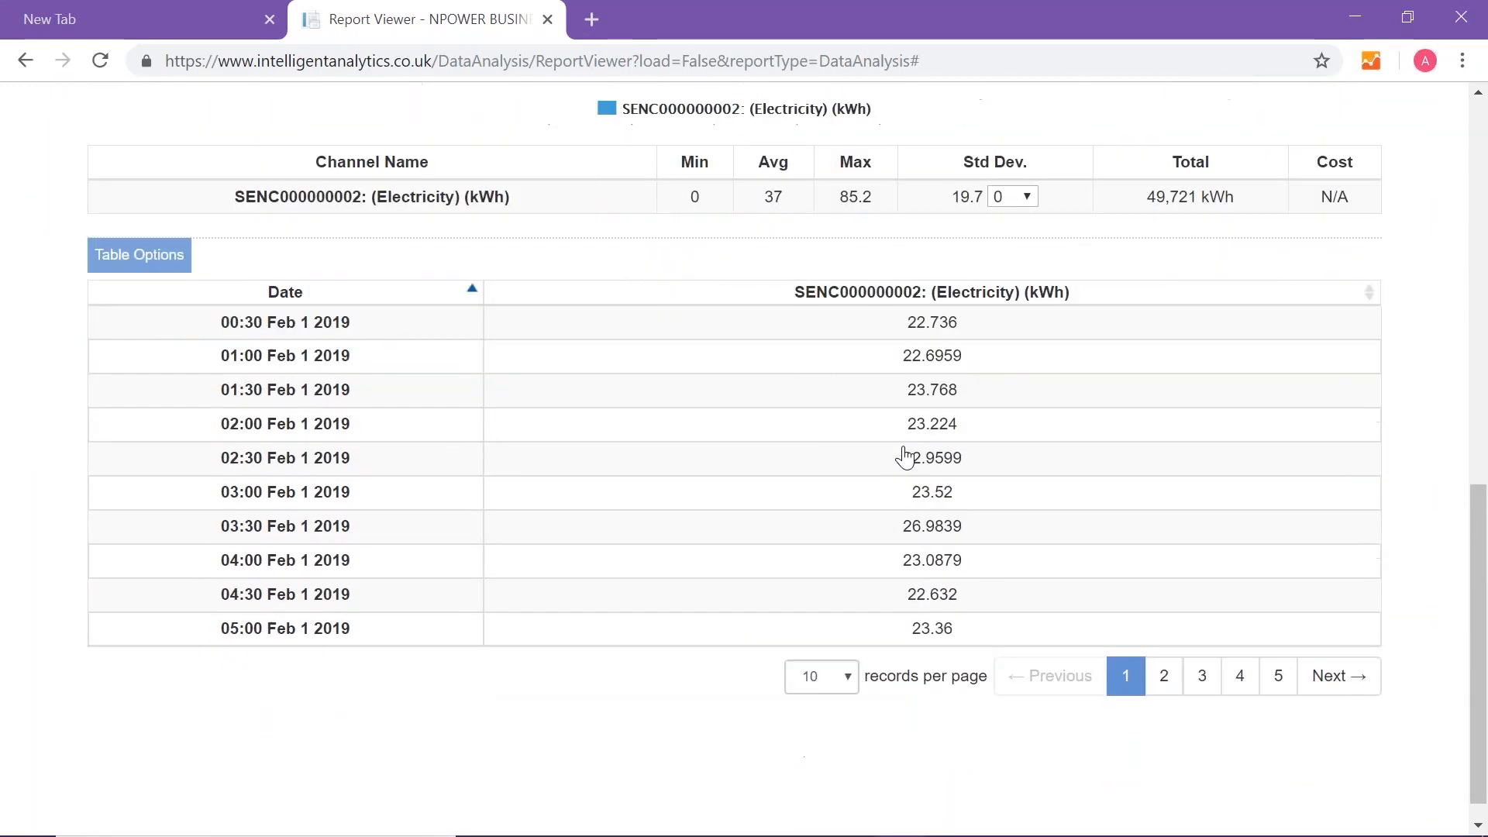
- Increase the number of records shown per page in the readings table and look through the half-hourly readings
click(848, 651)
click(811, 794)
scroll(834, 572, down, 16)
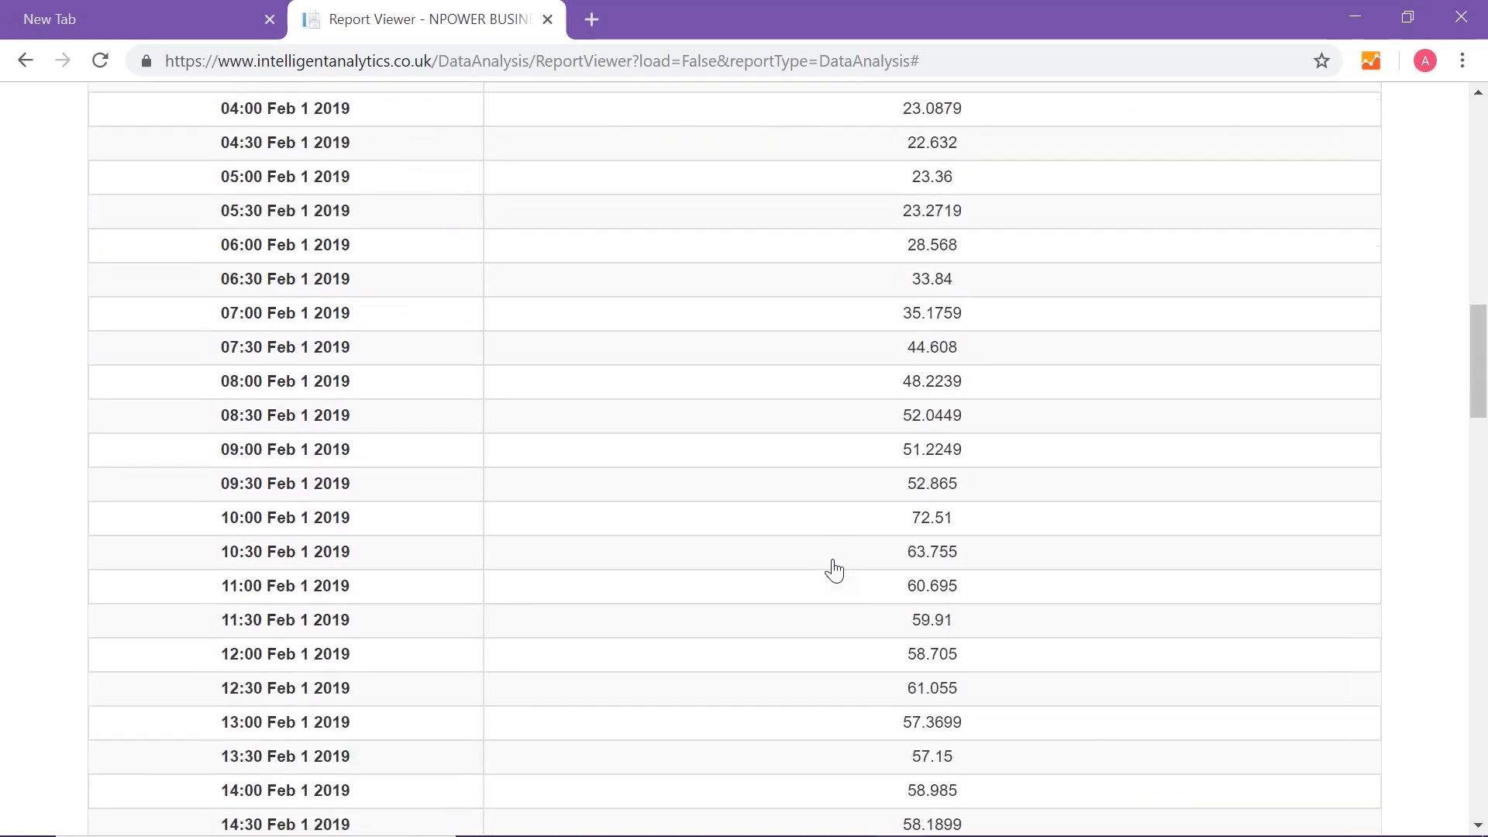
scroll(834, 572, down, 6)
scroll(834, 572, up, 20)
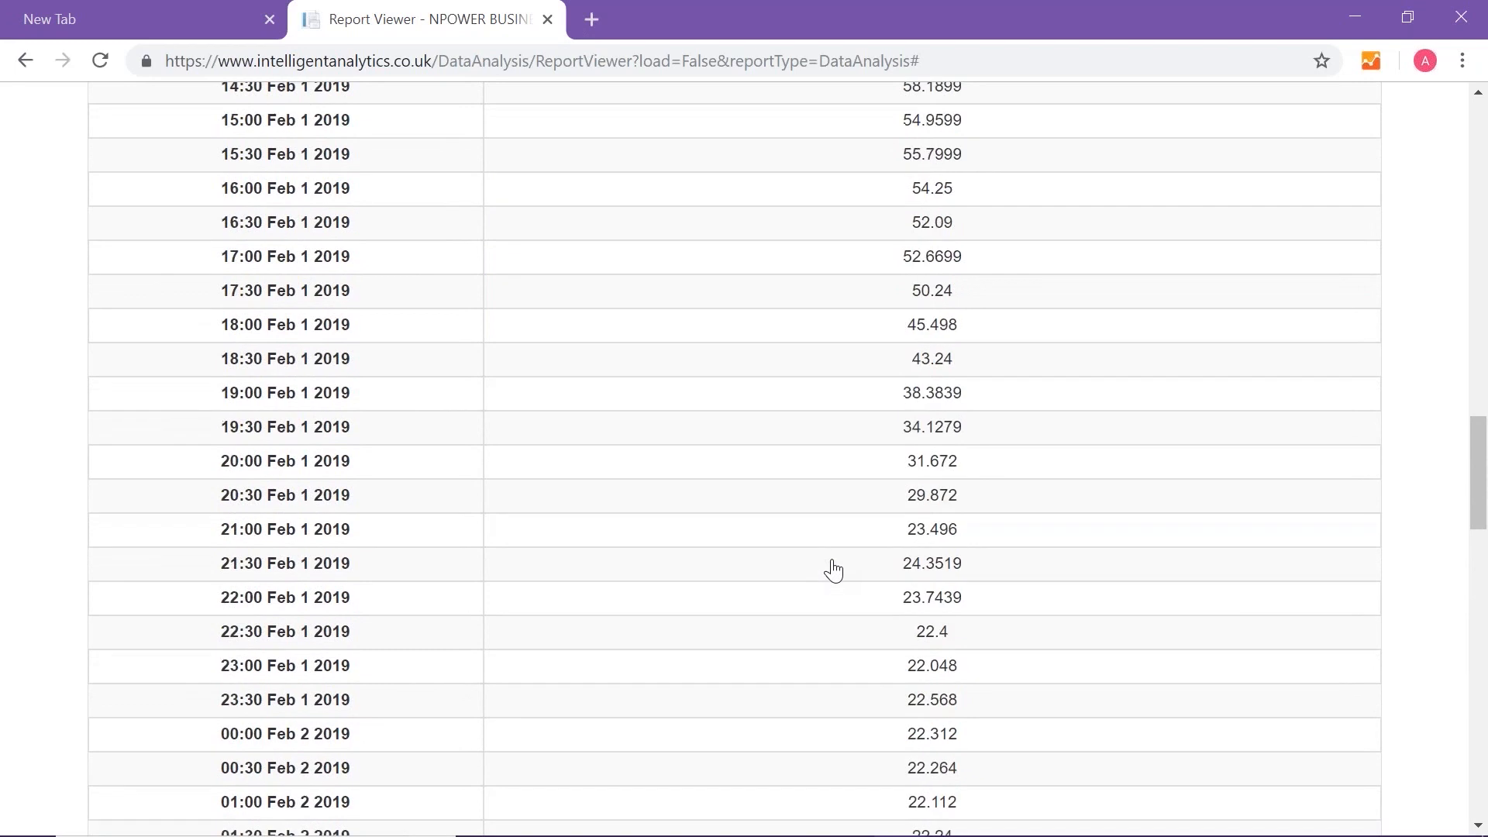
scroll(834, 571, up, 5)
scroll(833, 571, down, 14)
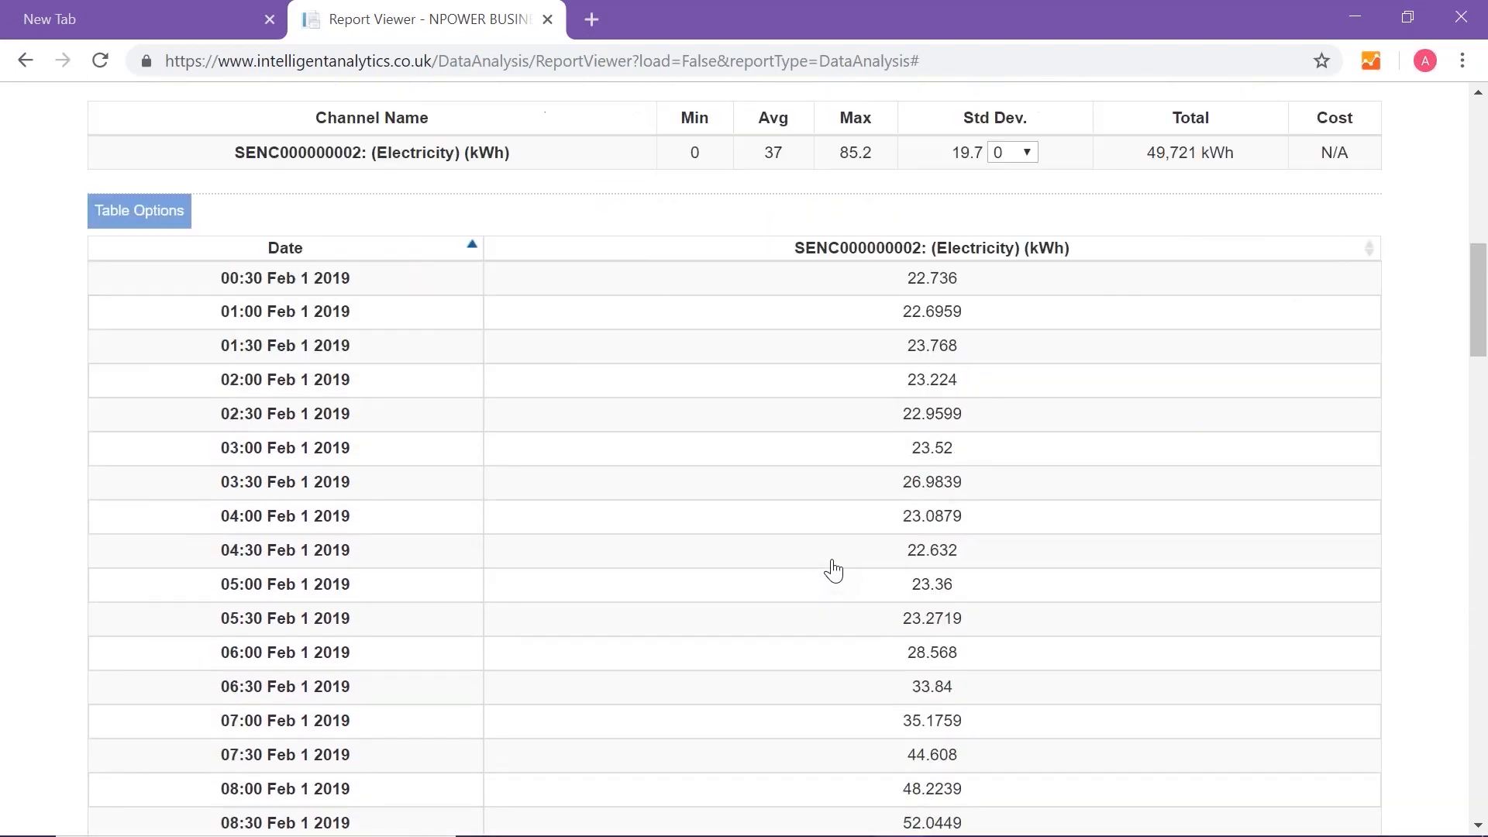
scroll(834, 571, down, 20)
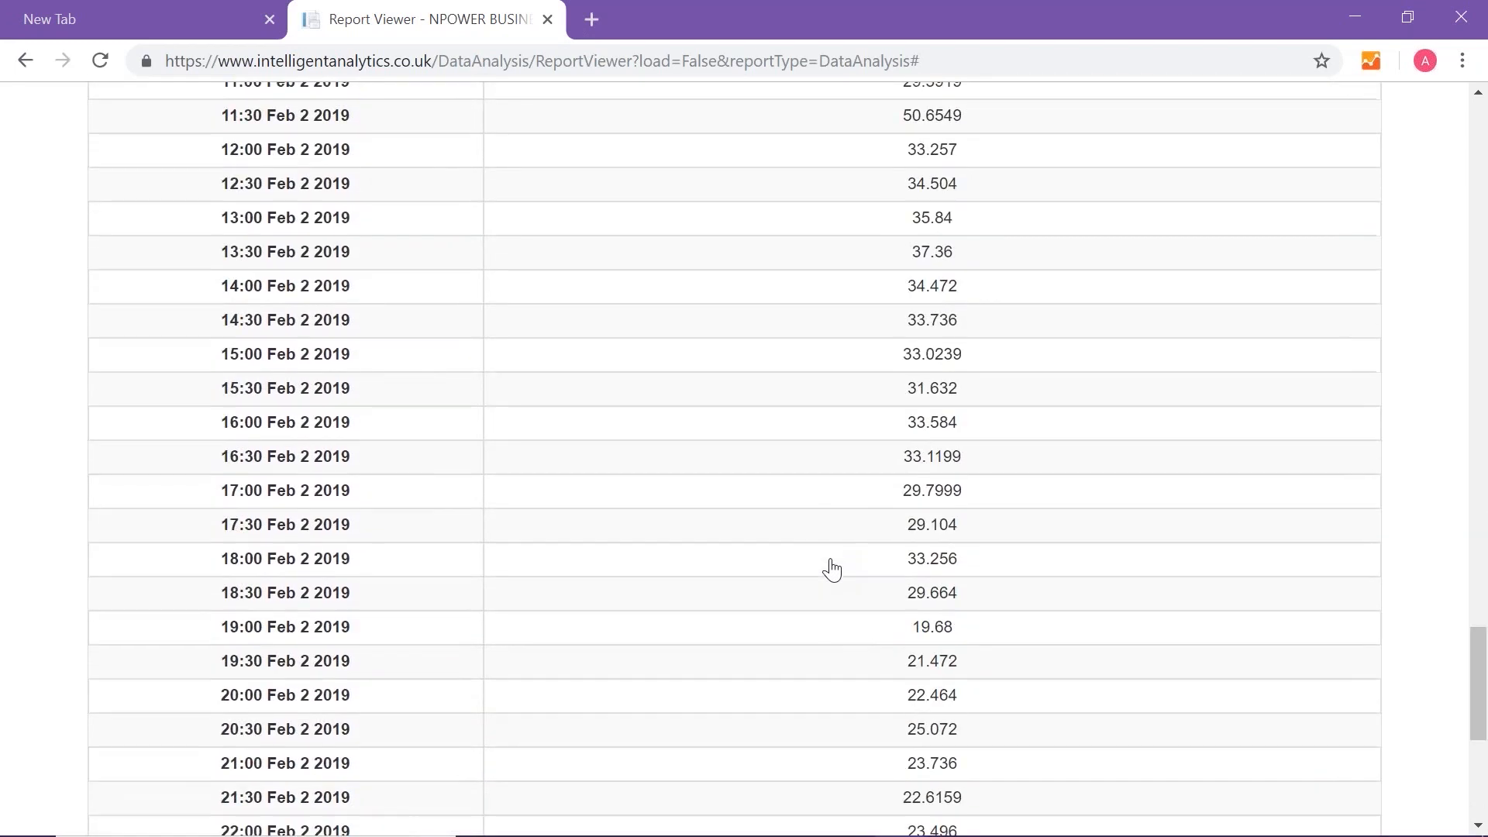
scroll(832, 570, up, 20)
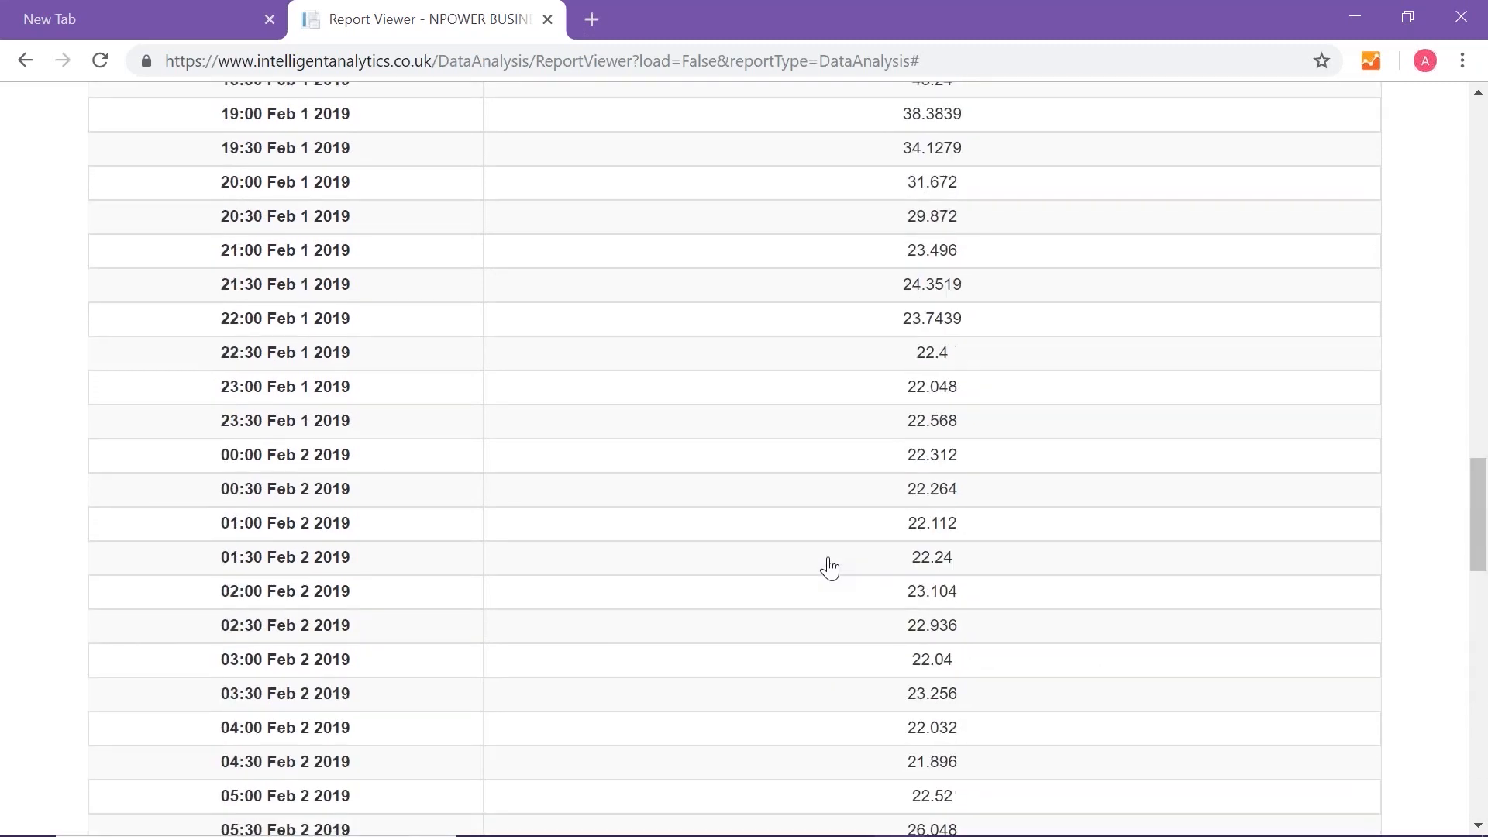
scroll(828, 571, up, 18)
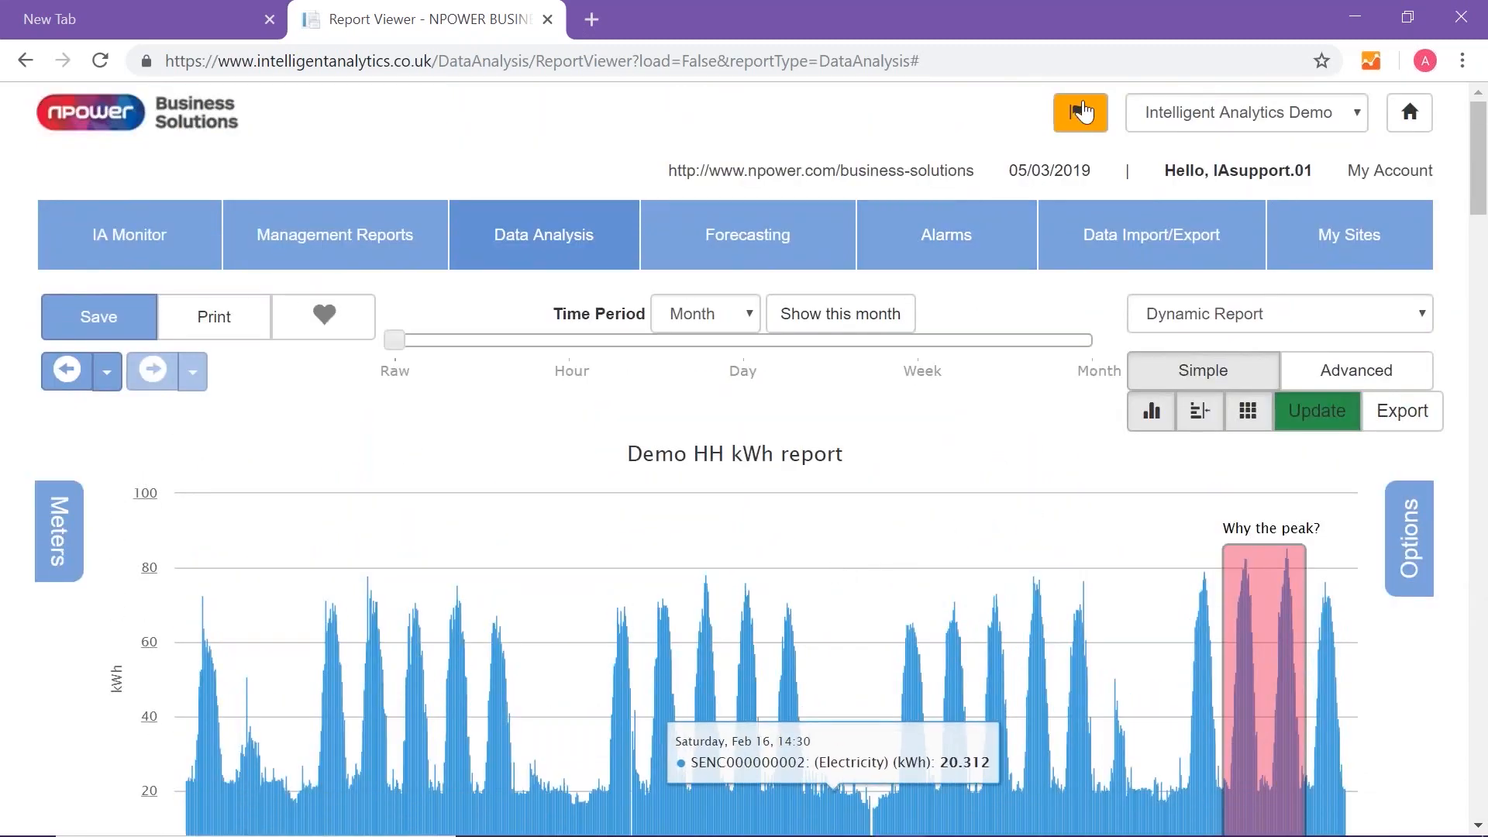
- Download the completed CSV export from the export notifications and open the file in Excel
click(1082, 111)
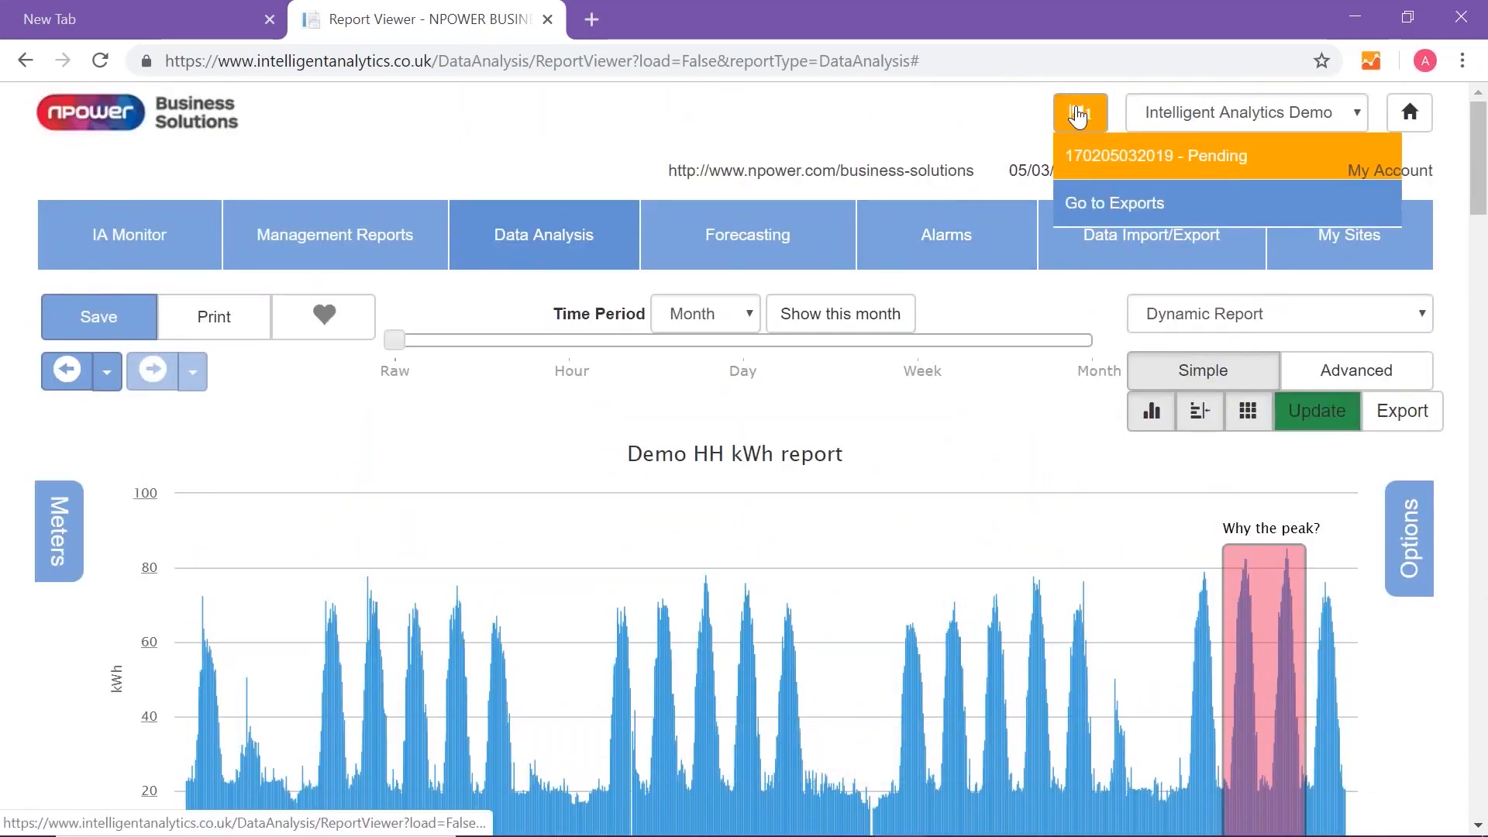
click(1088, 125)
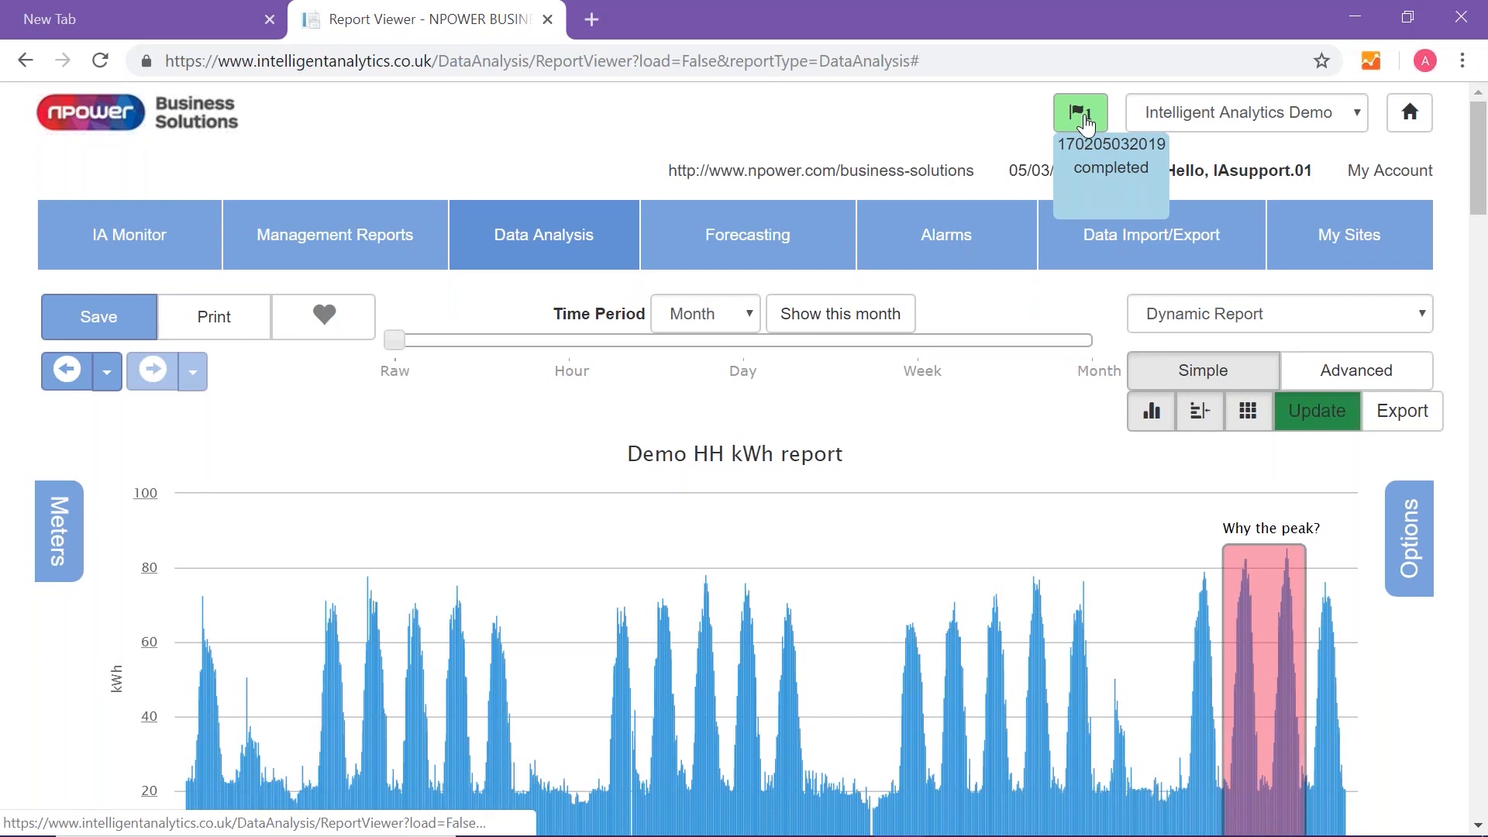
click(1087, 125)
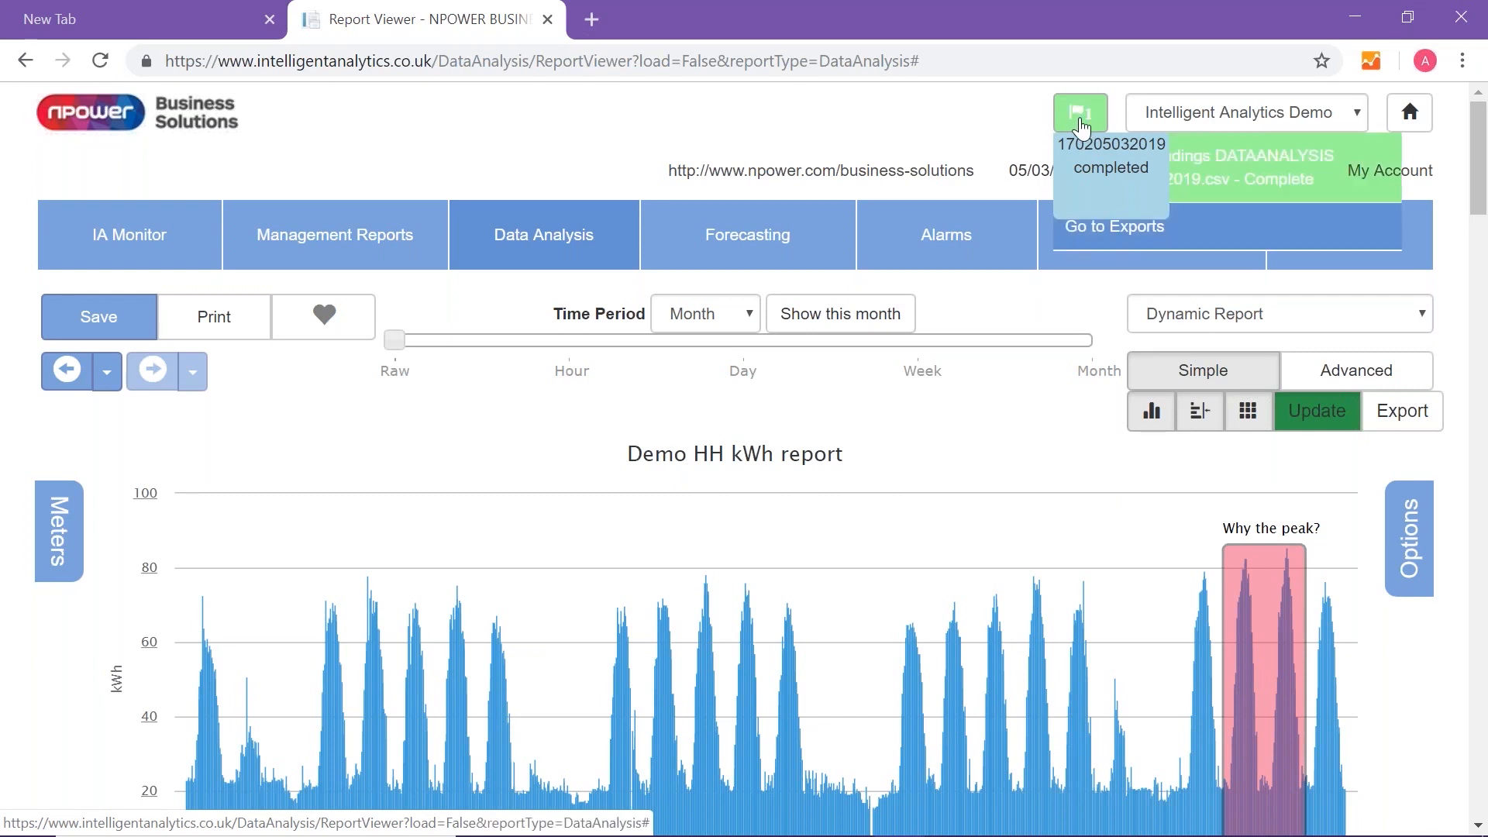
click(1257, 186)
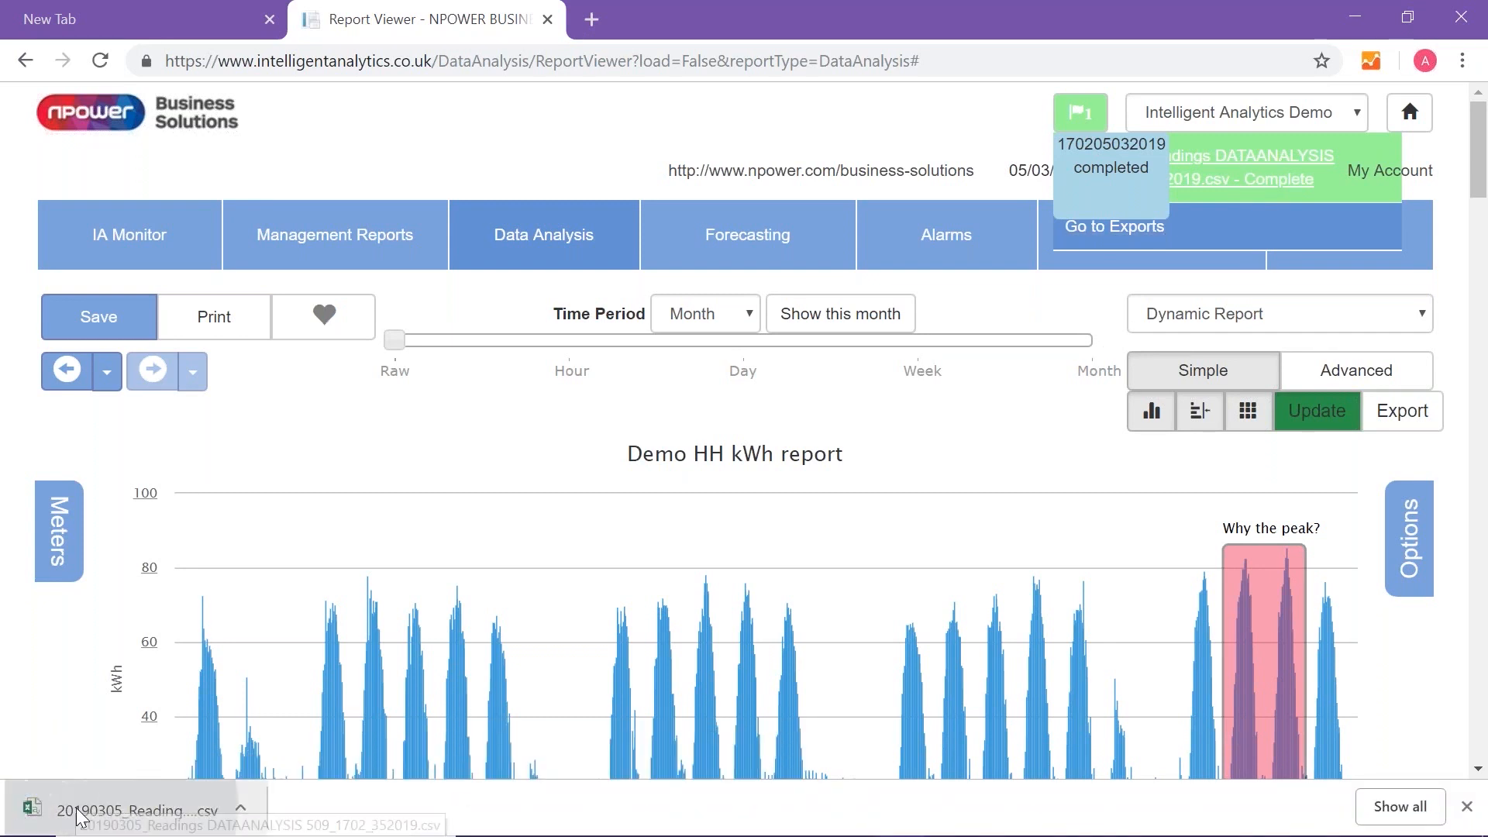
click(80, 811)
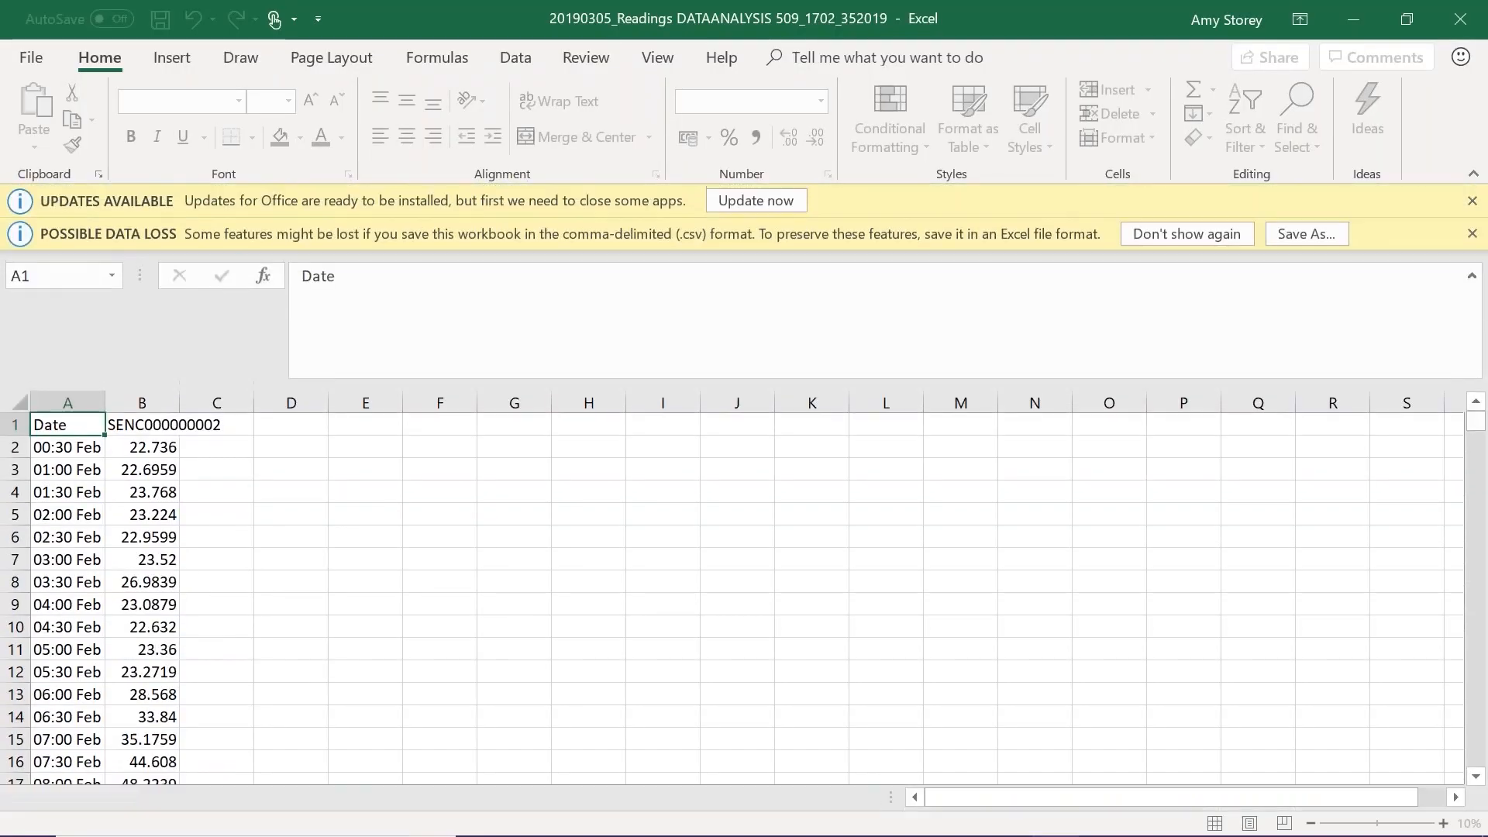
- Review the exported half-hourly readings in the workbook and close Excel
scroll(215, 553, down, 7)
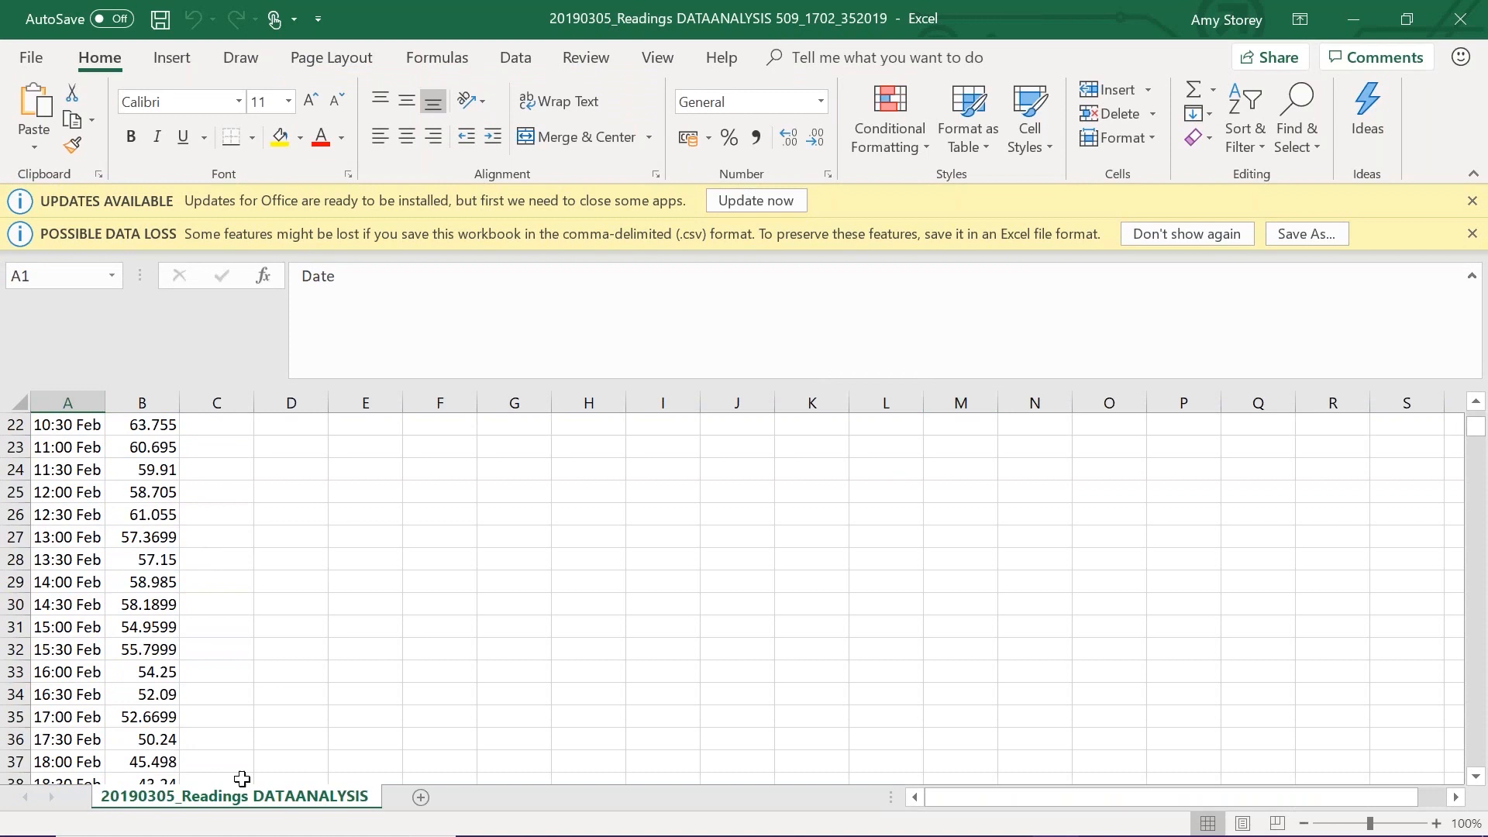
scroll(113, 660, down, 3)
scroll(113, 660, up, 4)
scroll(113, 660, up, 6)
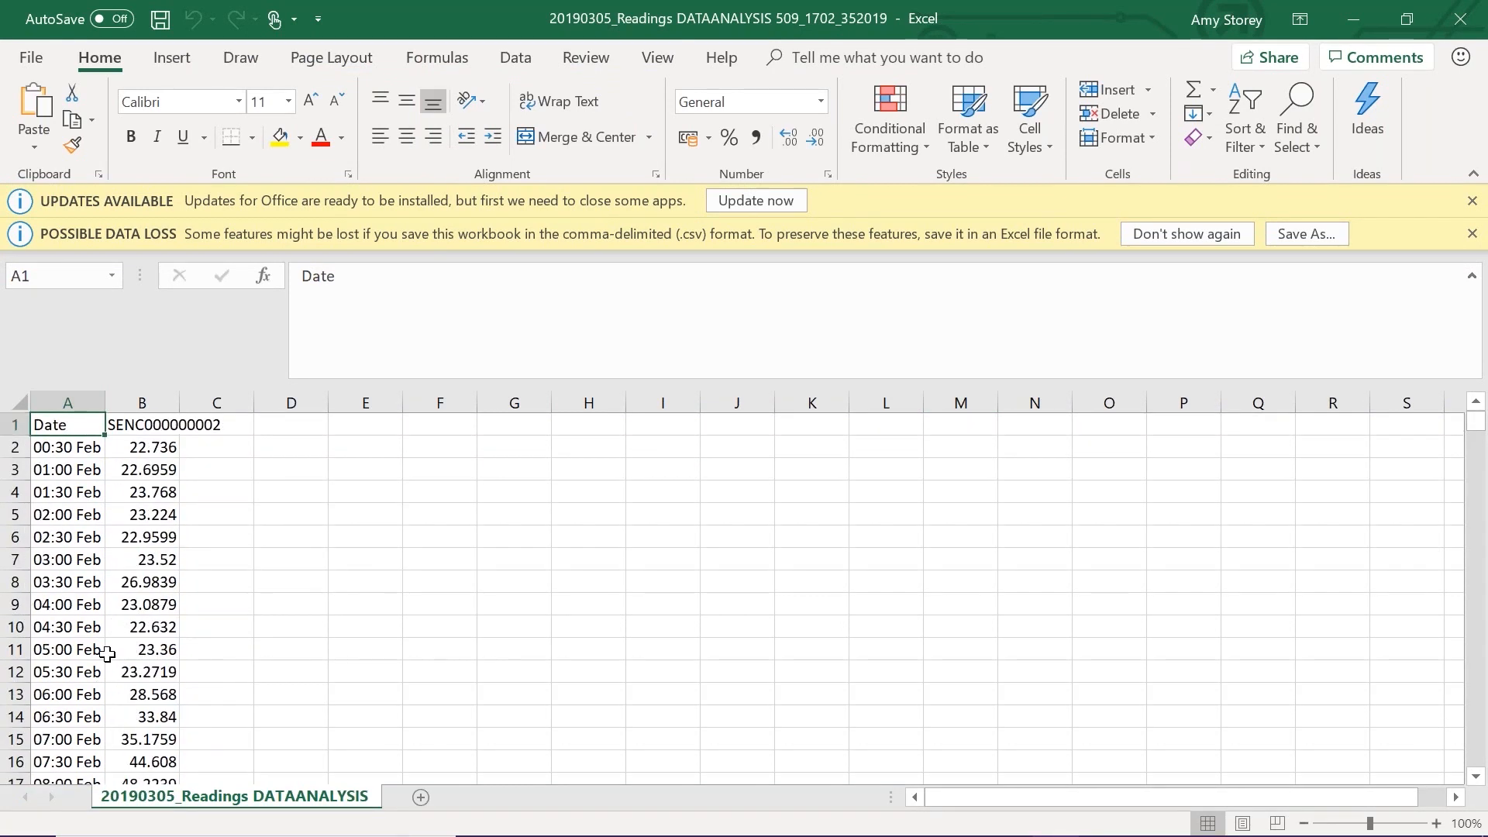
click(1463, 22)
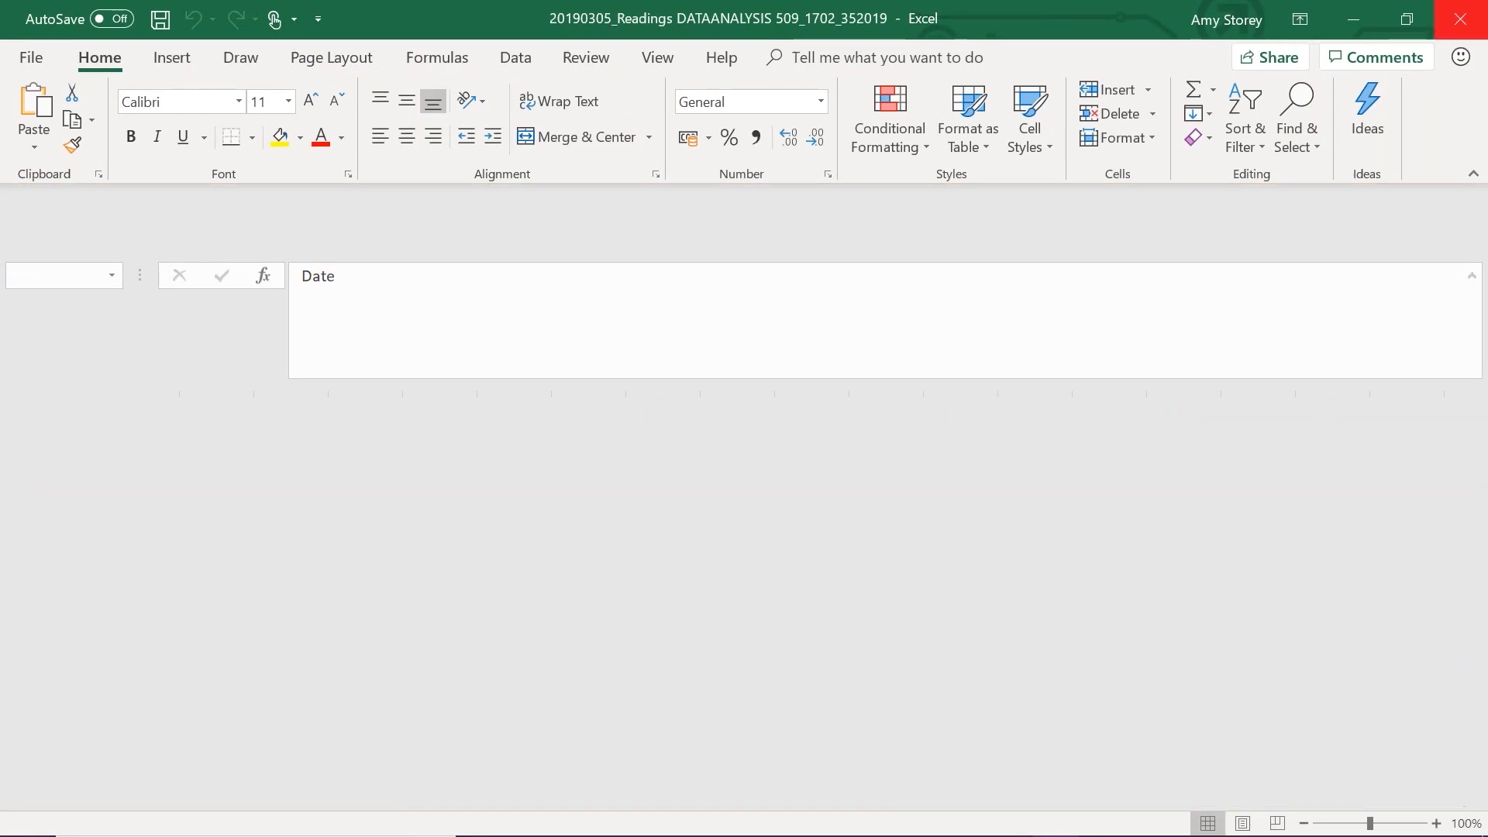
- Create an overlay report from the existing electricity (kWh) channel by starting the Overlay Wizard
scroll(930, 512, down, 5)
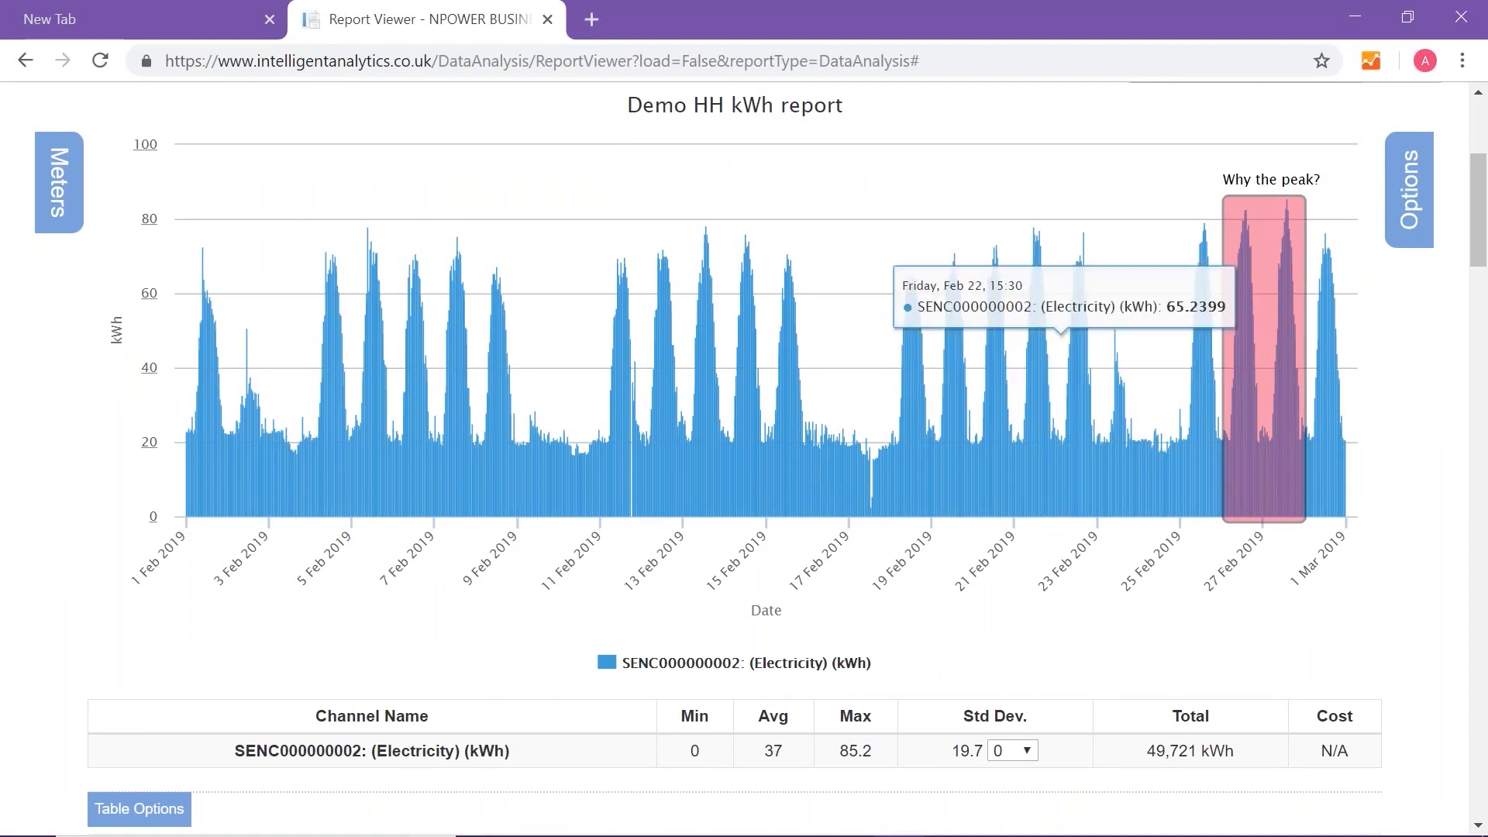
click(1411, 198)
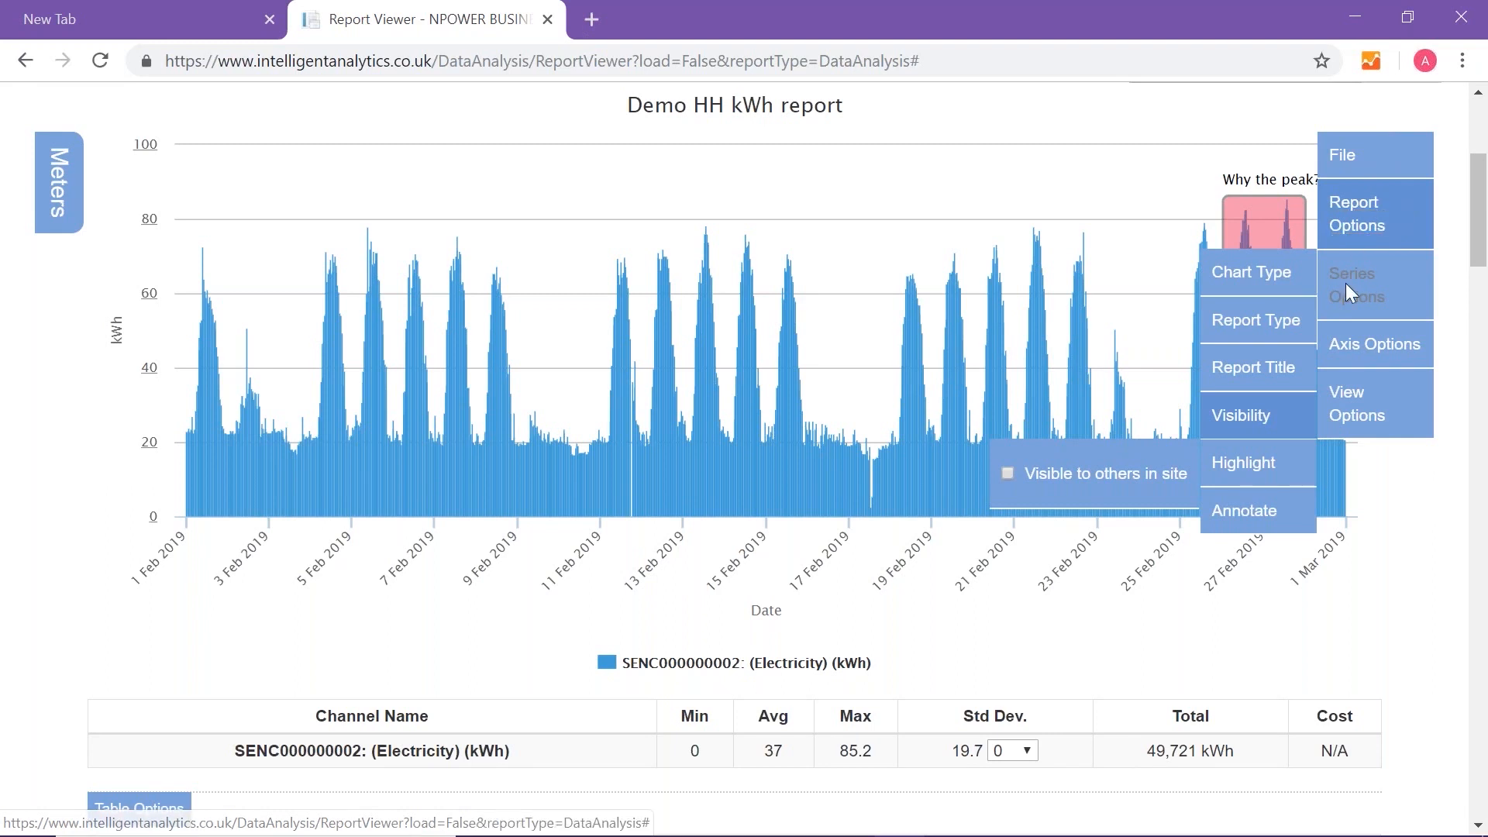
click(1257, 325)
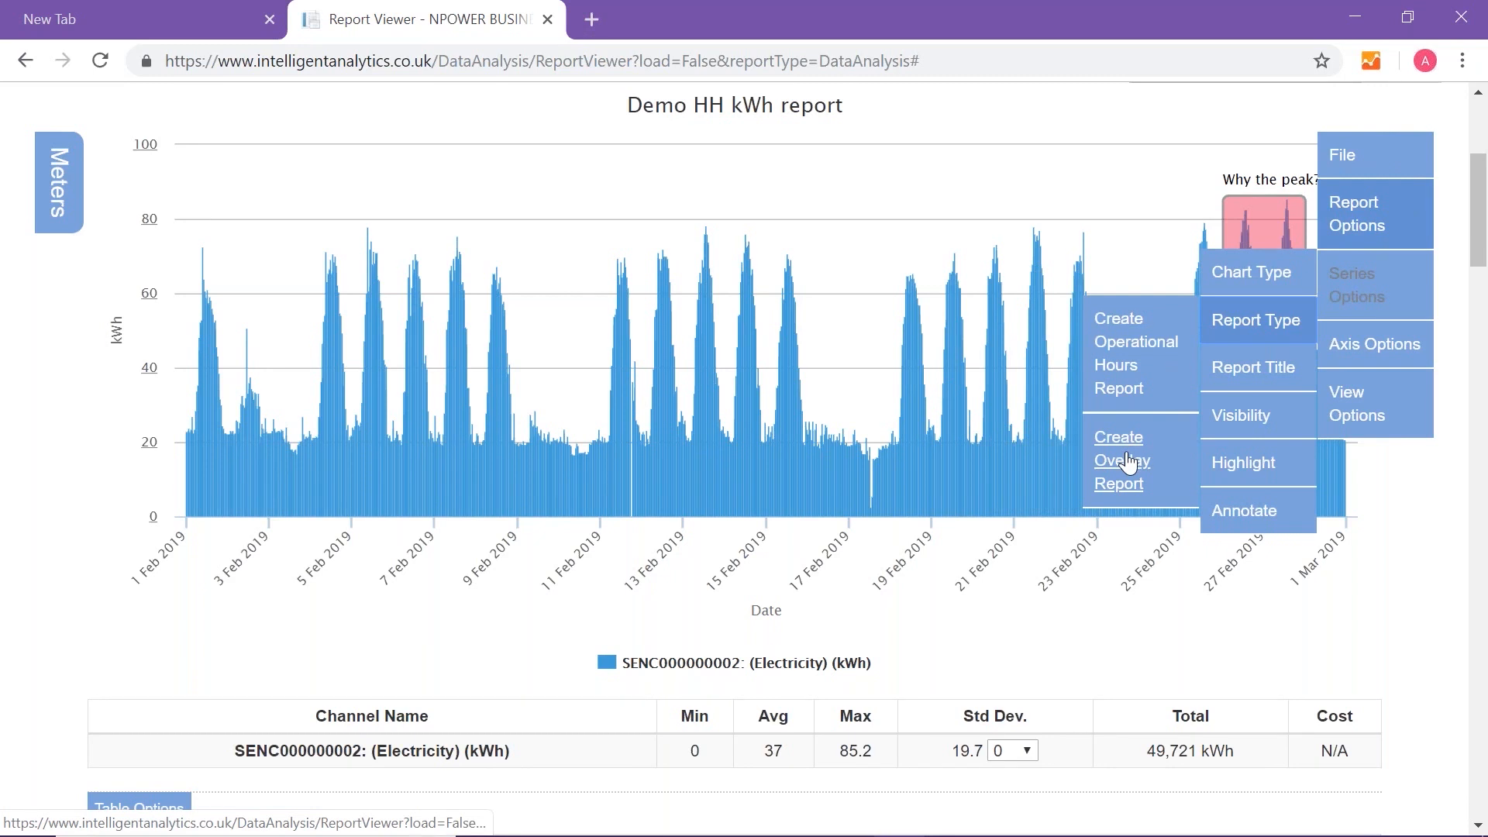
click(1128, 463)
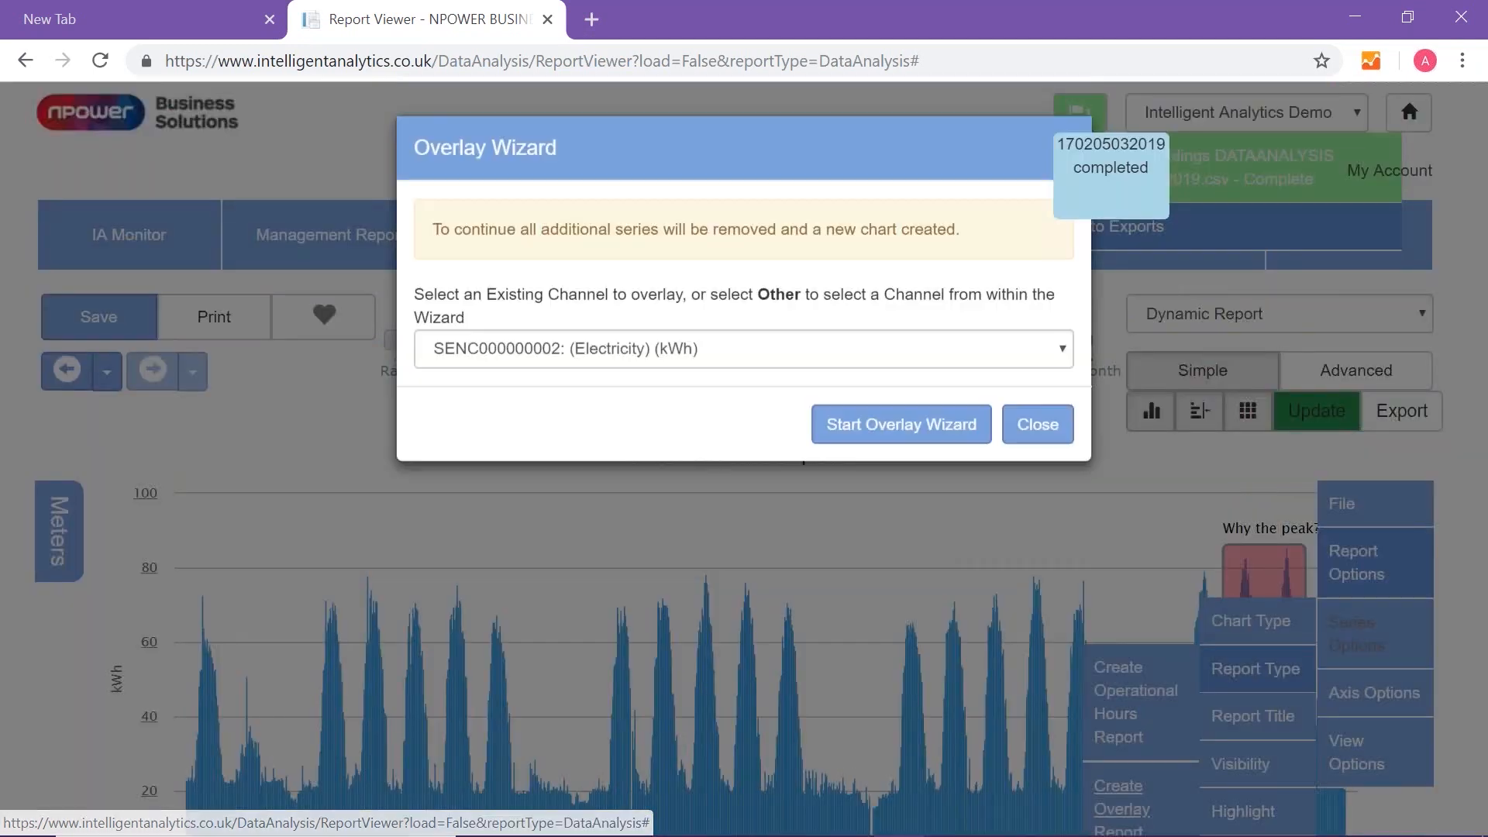
click(759, 353)
click(761, 355)
click(903, 436)
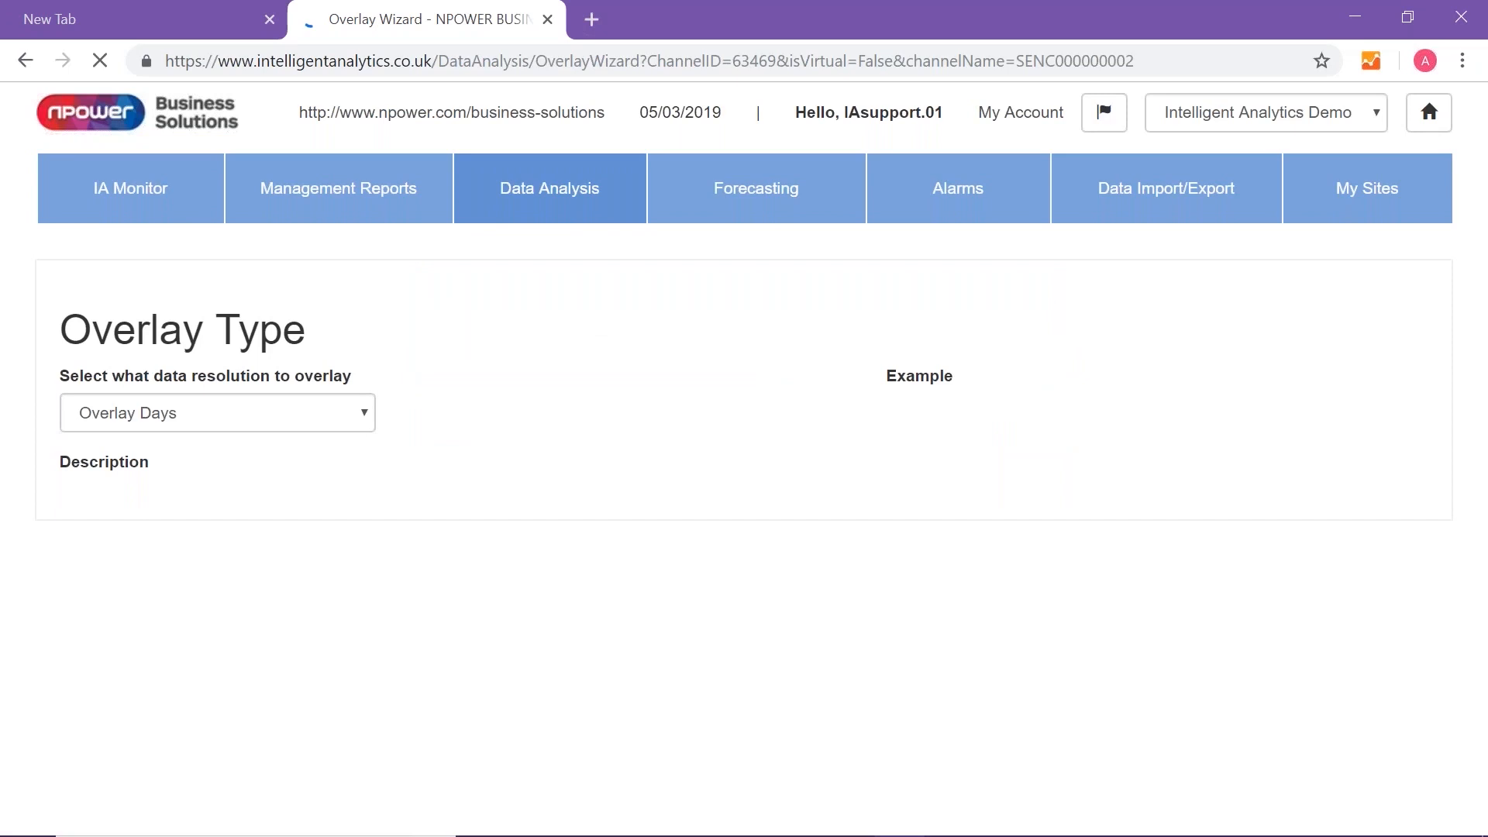
- Set the overlay resolution to Overlay Years and continue with the meter that is already selected
click(360, 496)
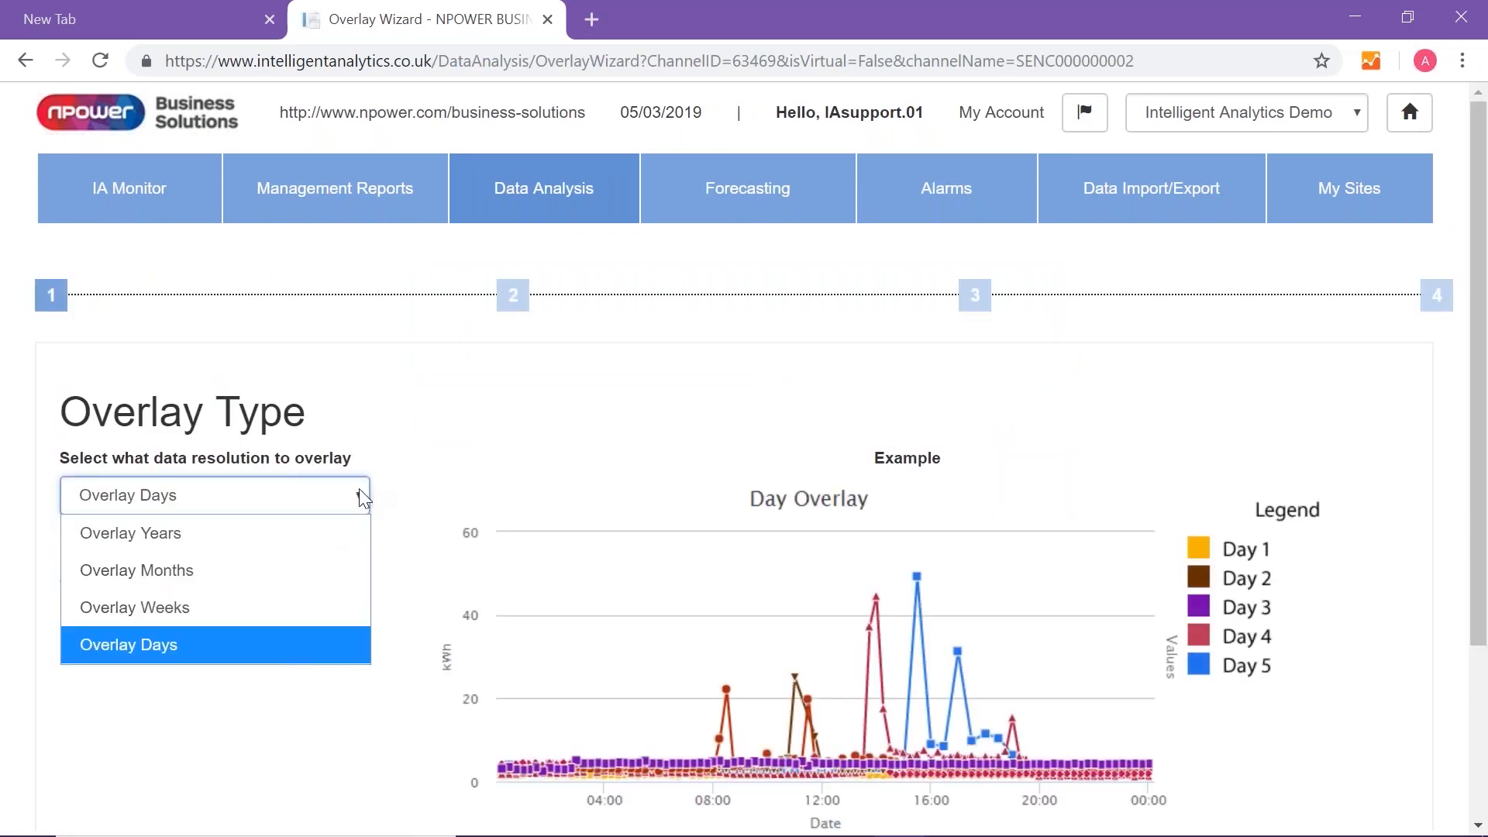
click(304, 532)
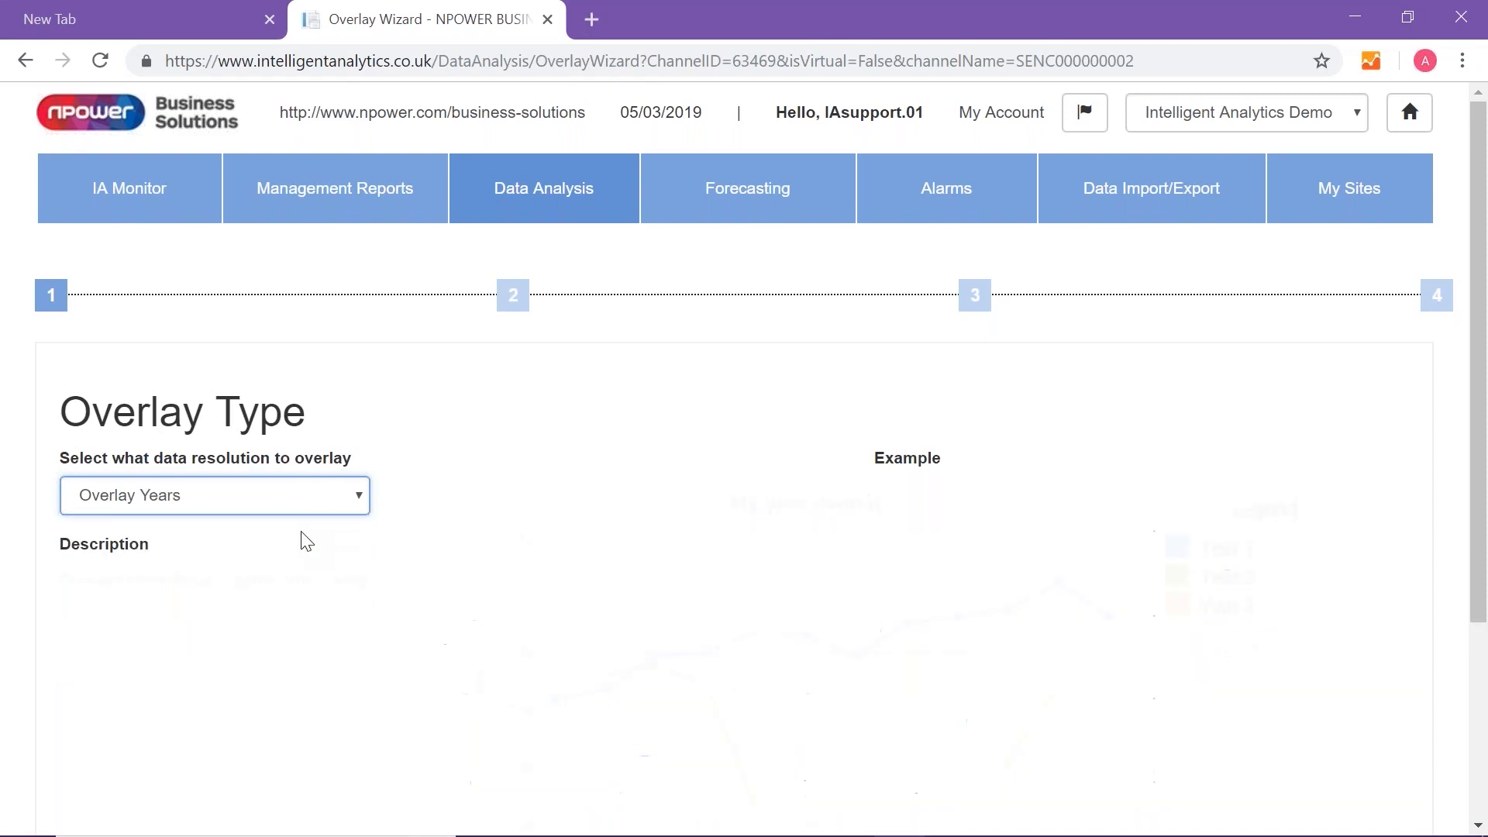
scroll(635, 504, down, 4)
click(1396, 683)
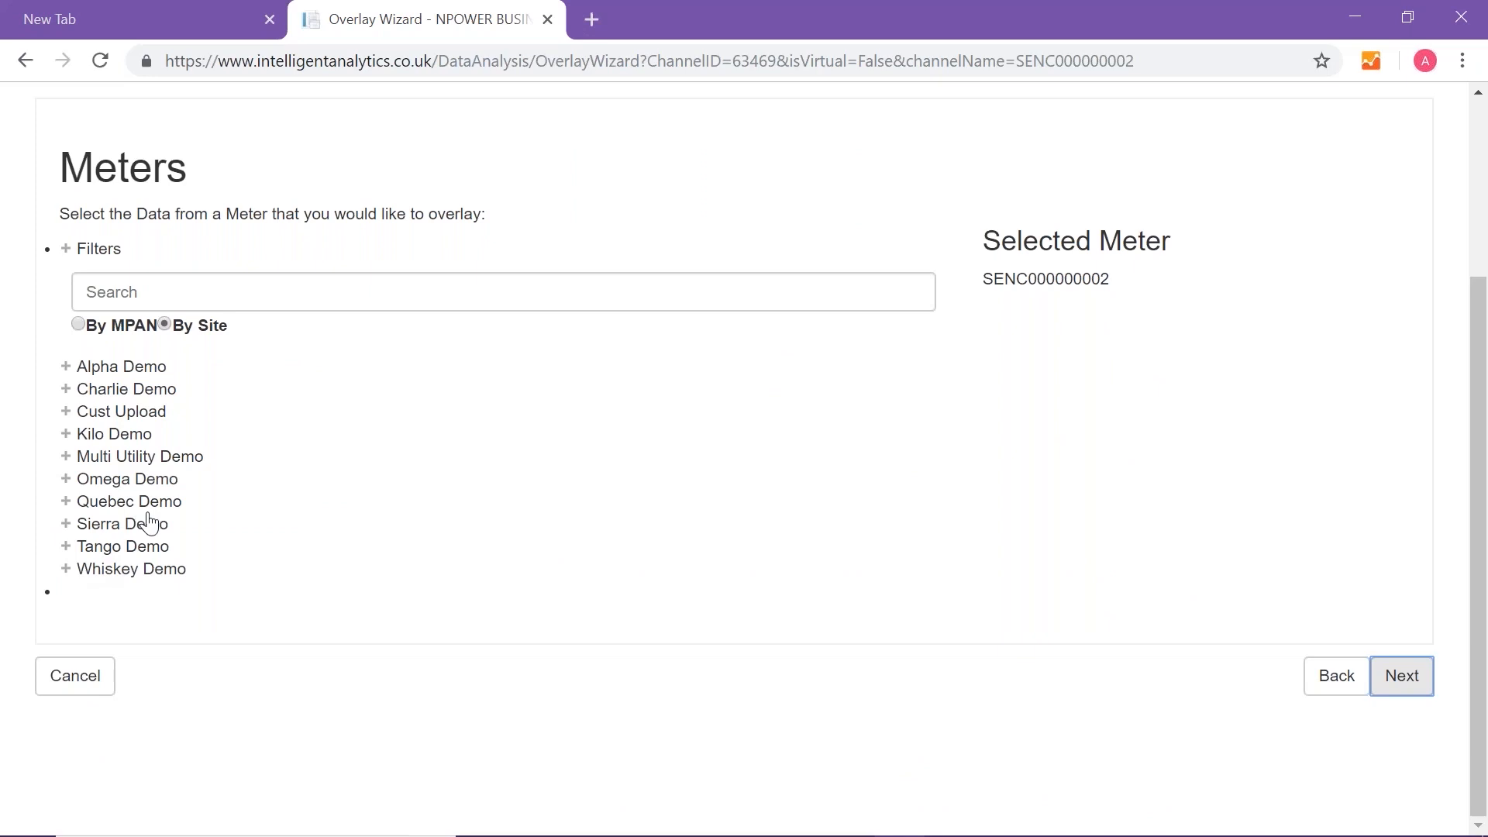
click(1398, 686)
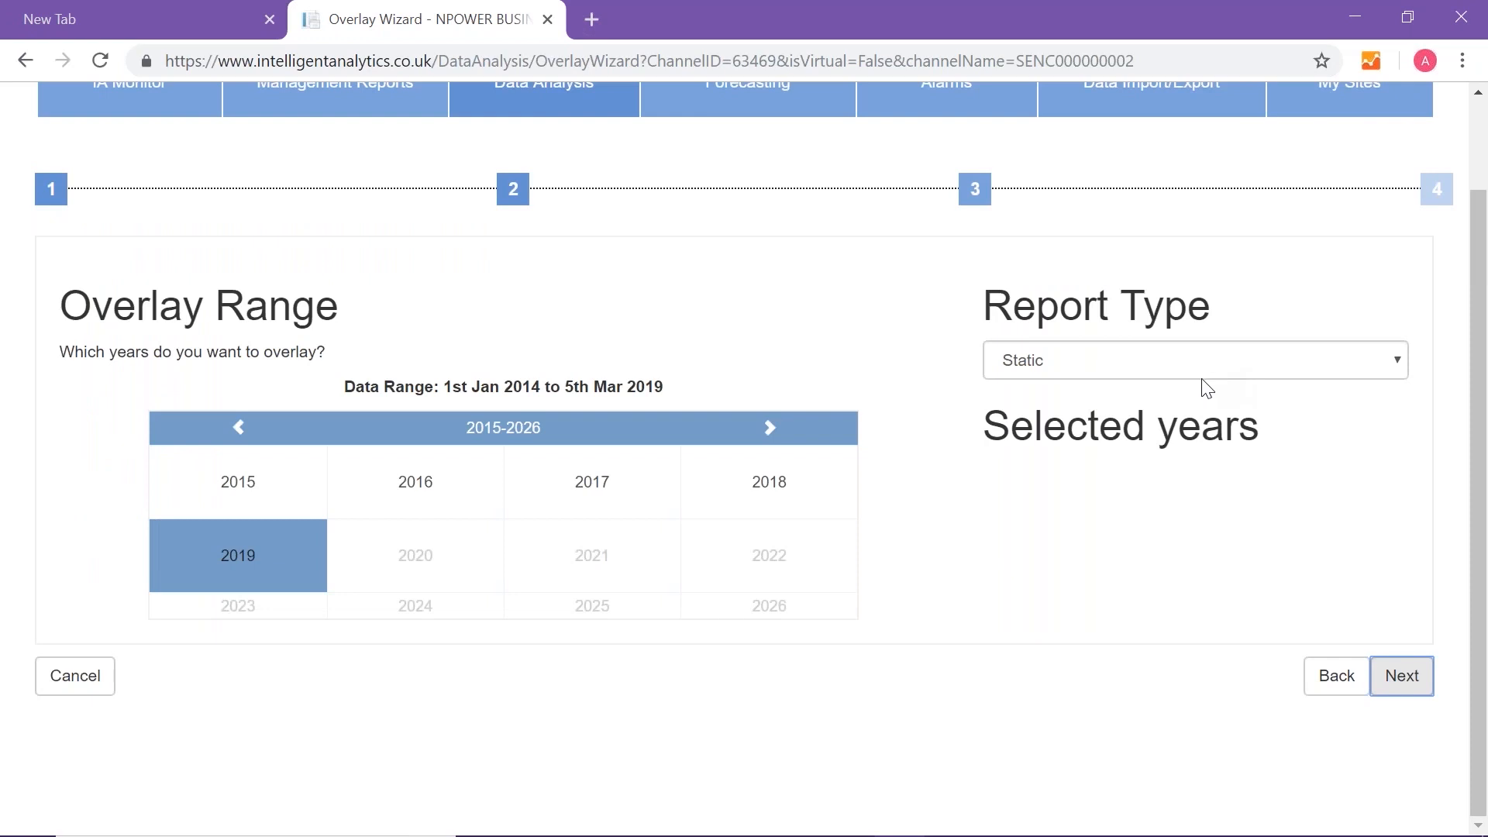
- Set the overlay report type to Dynamic and choose 2017 and 2018 as the years to overlay
click(1160, 370)
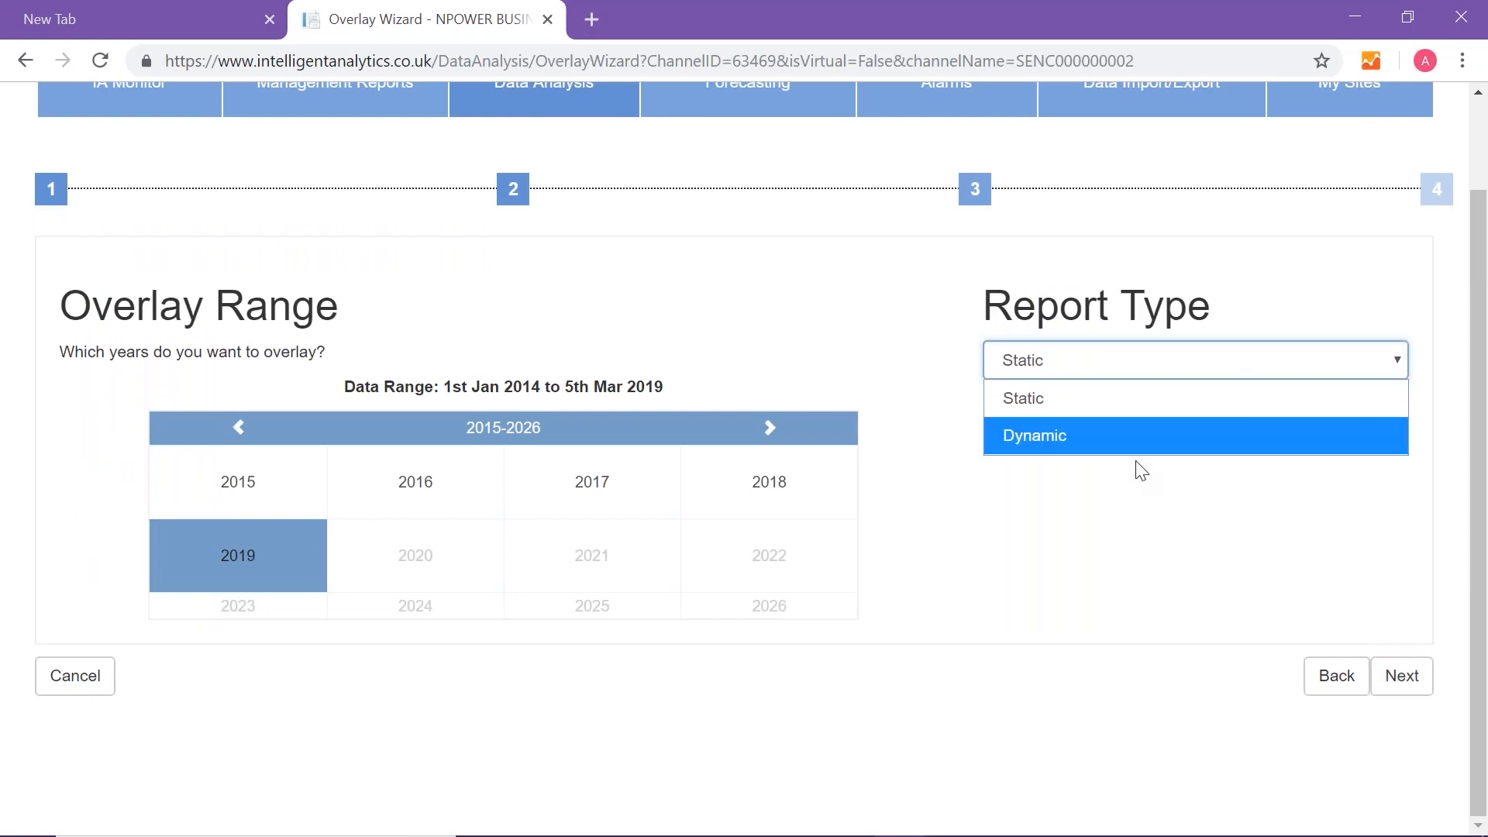
click(1122, 435)
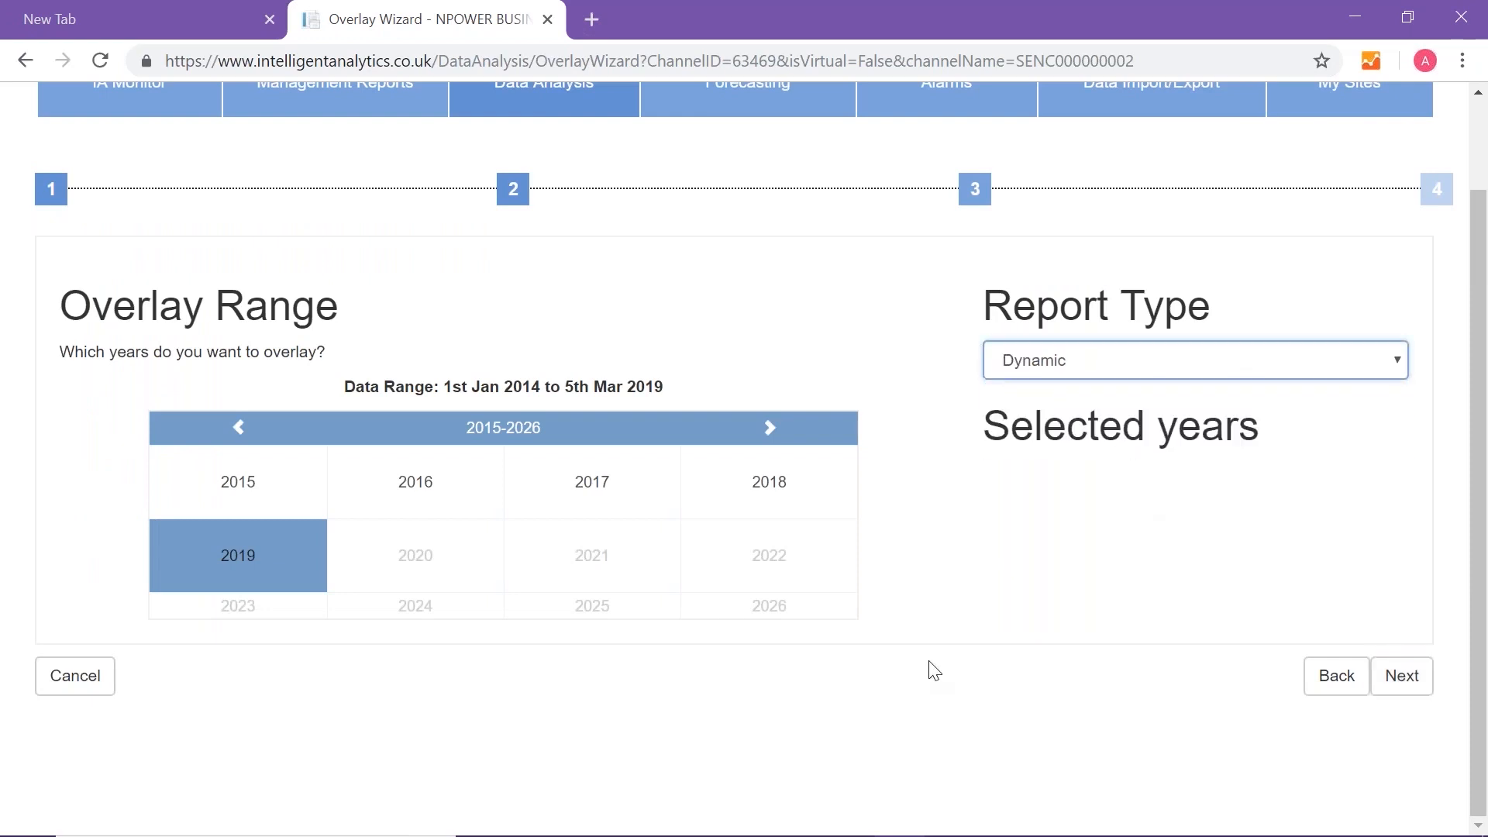
click(583, 493)
click(785, 492)
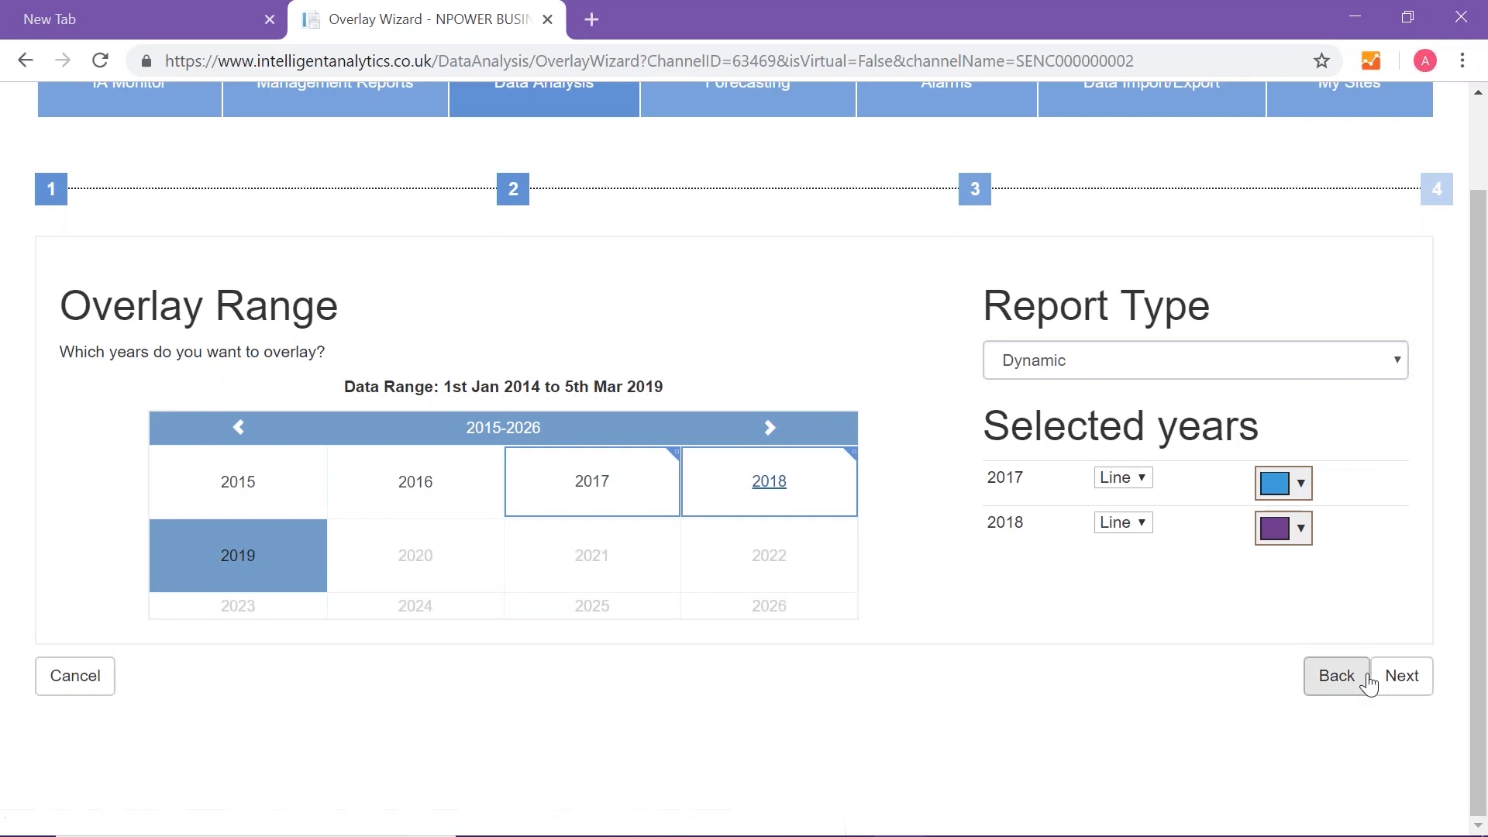
click(1406, 682)
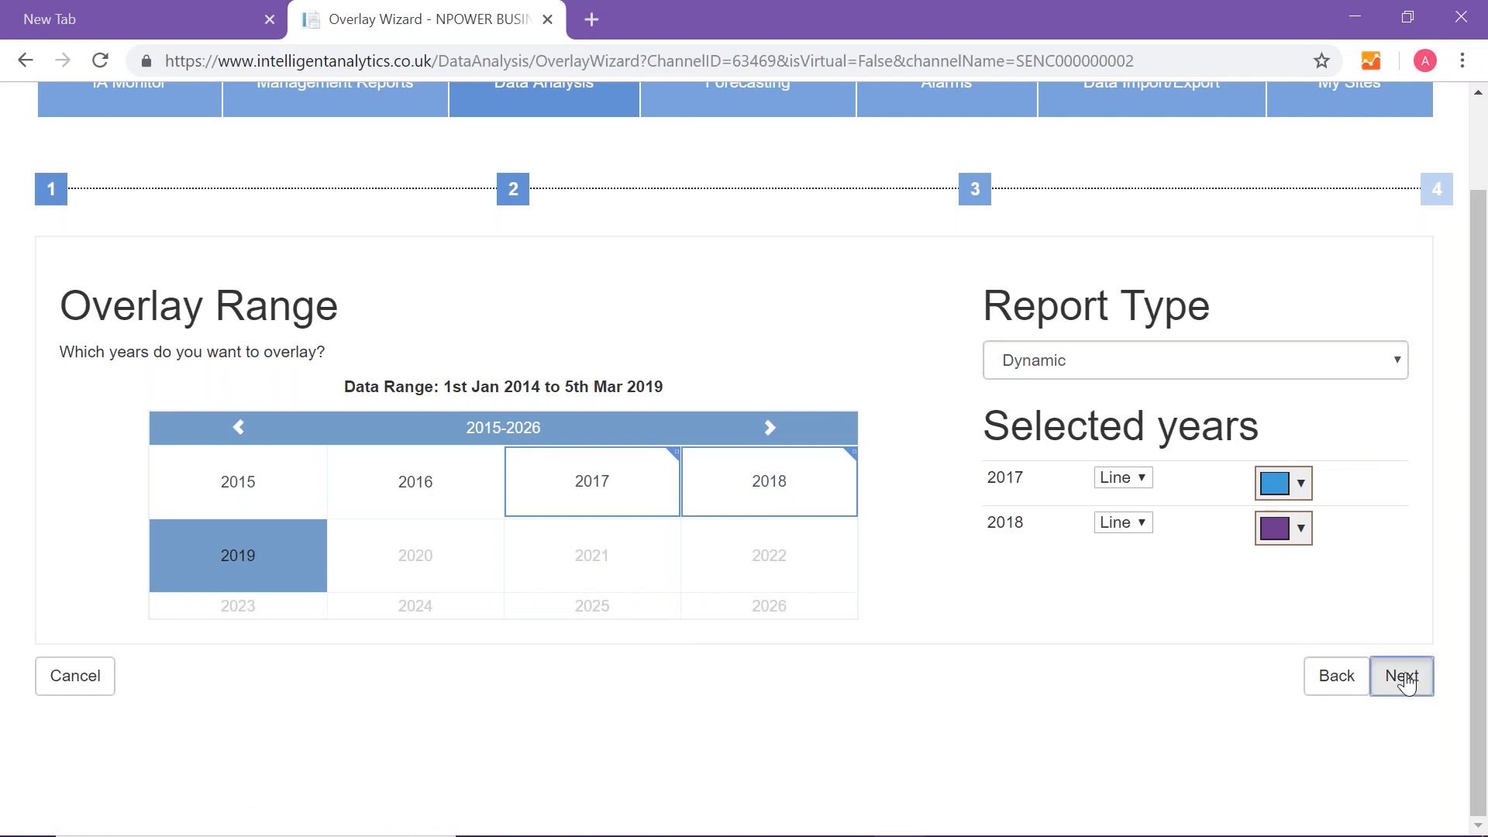
- Title the overlay report "Prev year vs. two years ago"
scroll(1013, 591, up, 4)
click(336, 476)
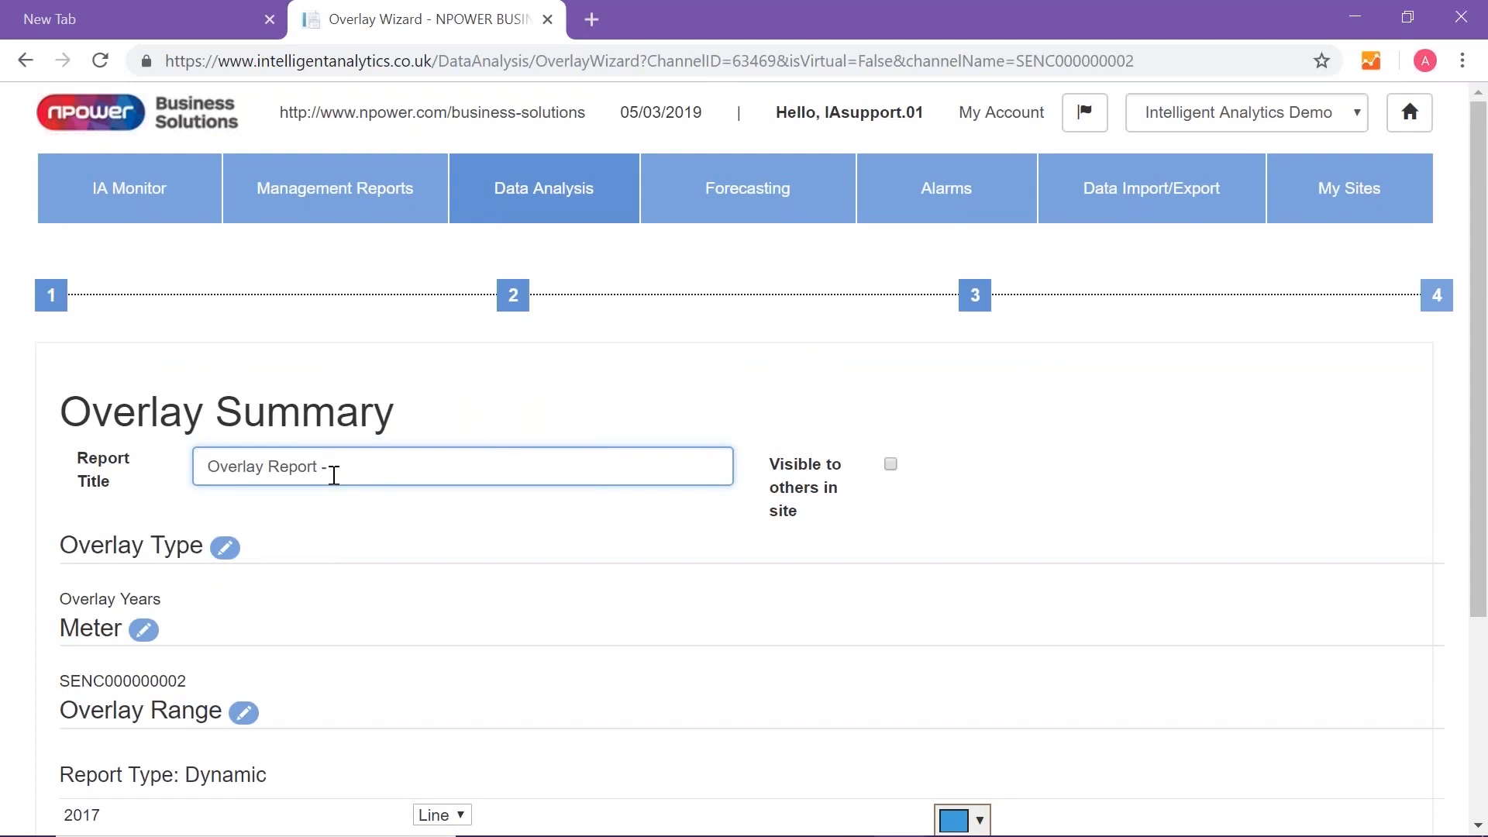
key(BackSpace)
key(BackSpace)
key(BackSpace)
key(BackSpace)
key(BackSpace)
key(BackSpace)
key(BackSpace)
key(BackSpace)
key(BackSpace)
key(BackSpace)
key(BackSpace)
key(BackSpace)
key(BackSpace)
key(BackSpace)
key(BackSpace)
key(BackSpace)
text(Prev year vs. two tears ago)
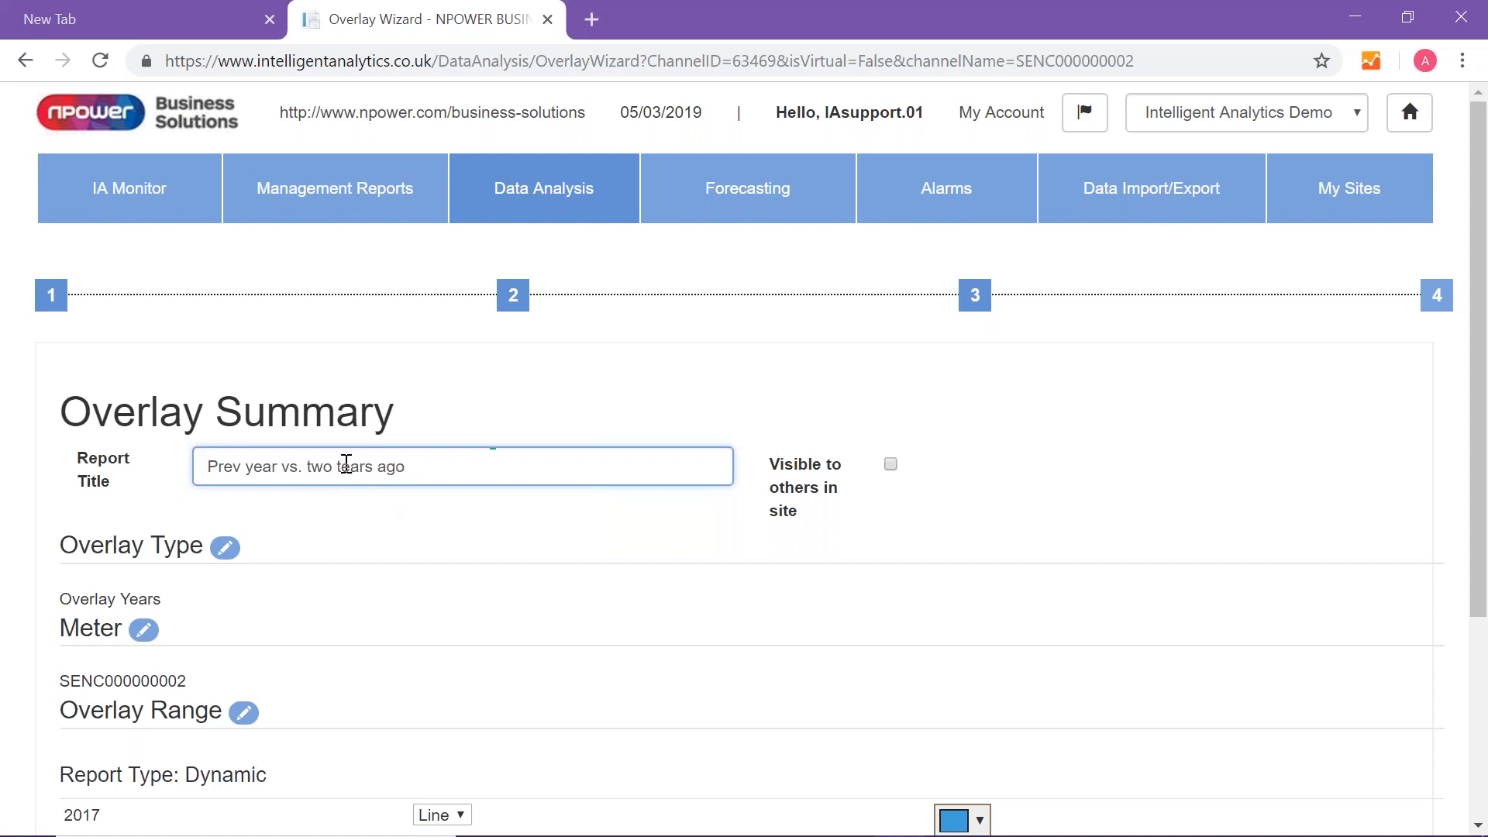
click(346, 466)
key(BackSpace)
text(y)
- Change the 2018 series to Bar and finish the wizard to generate the overlay report
scroll(848, 508, down, 1)
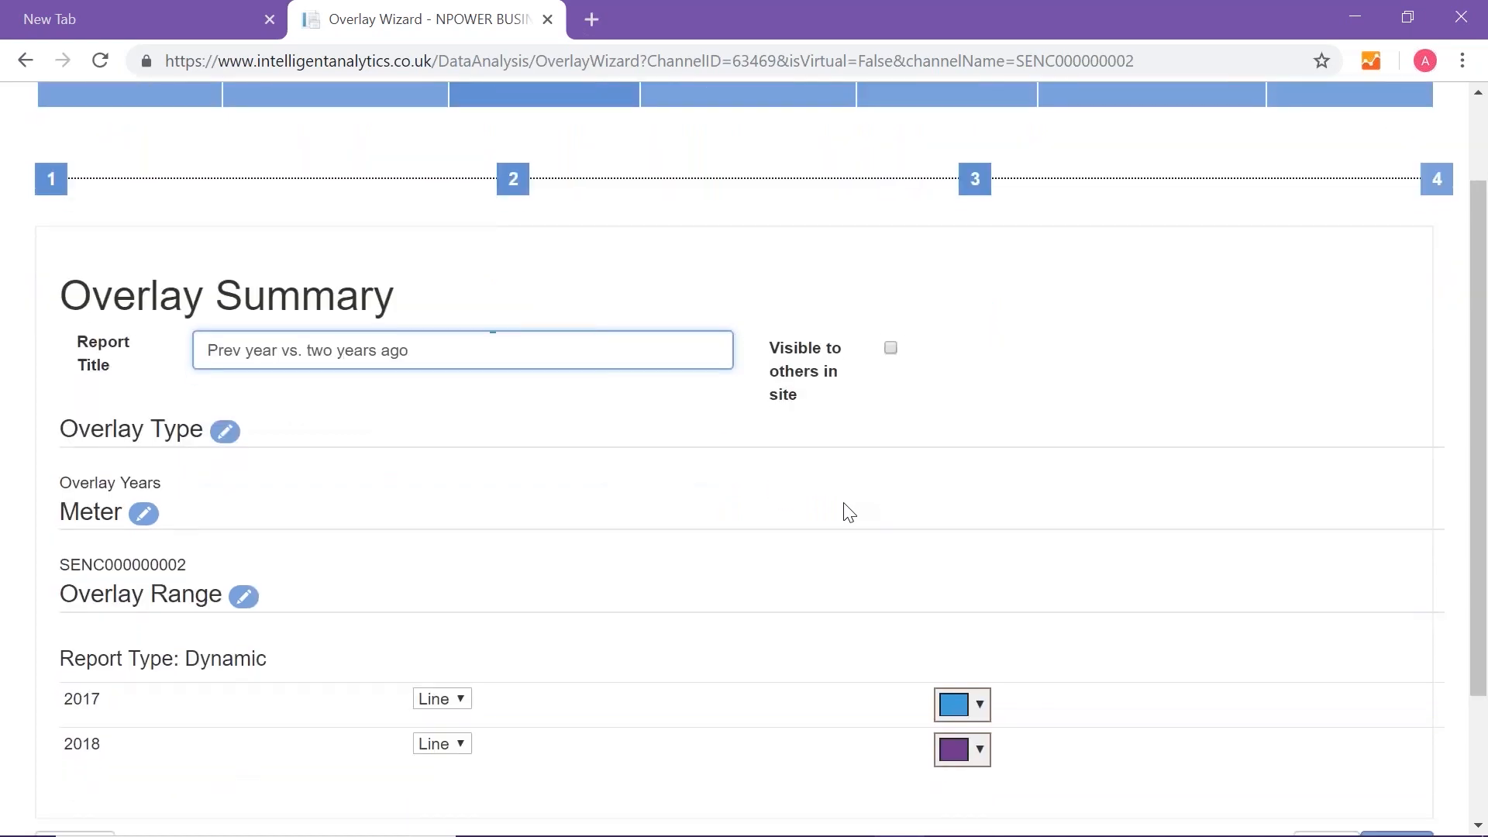
scroll(842, 509, down, 1)
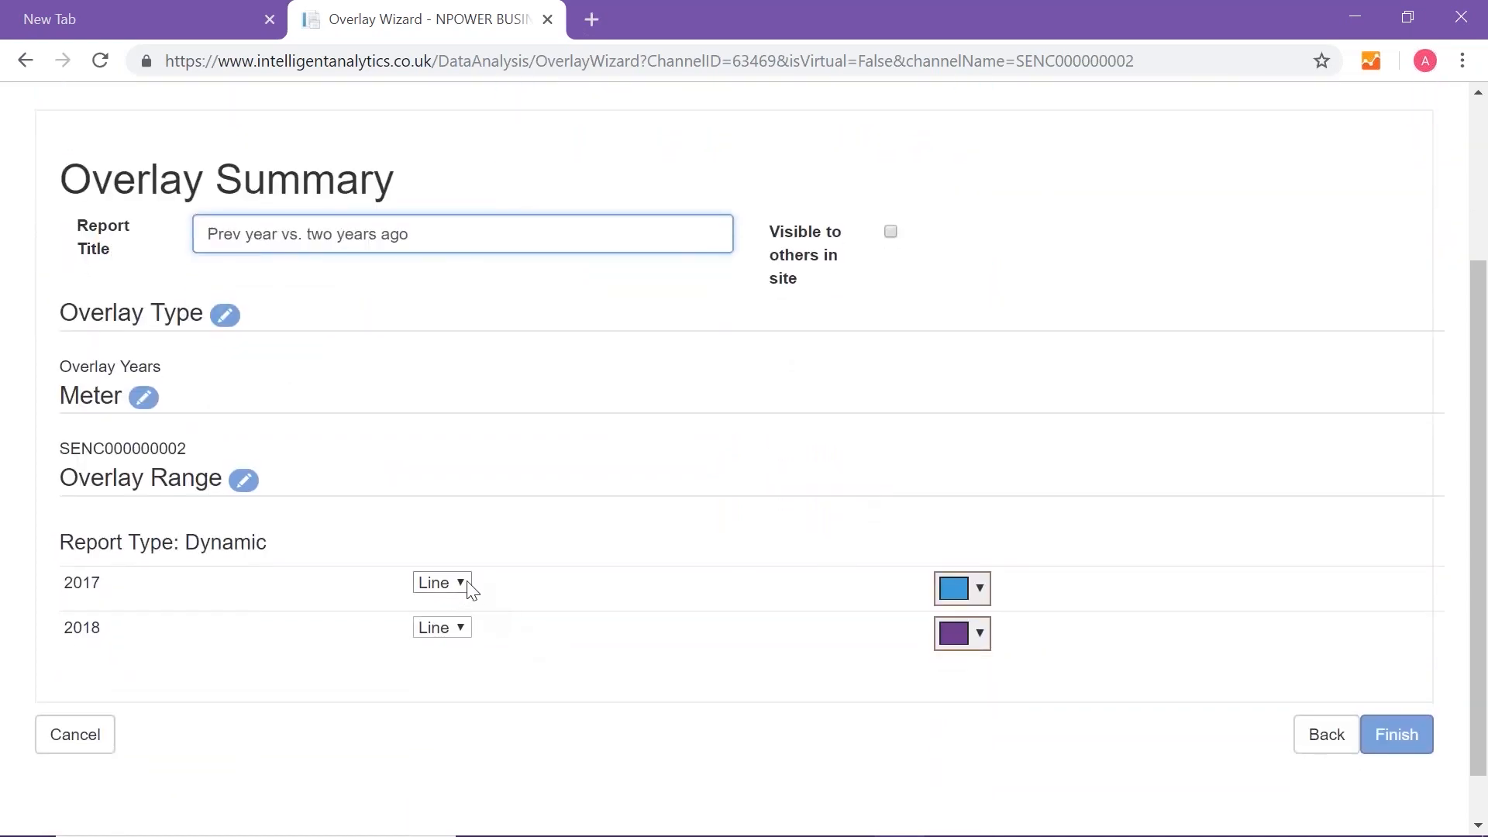
click(463, 626)
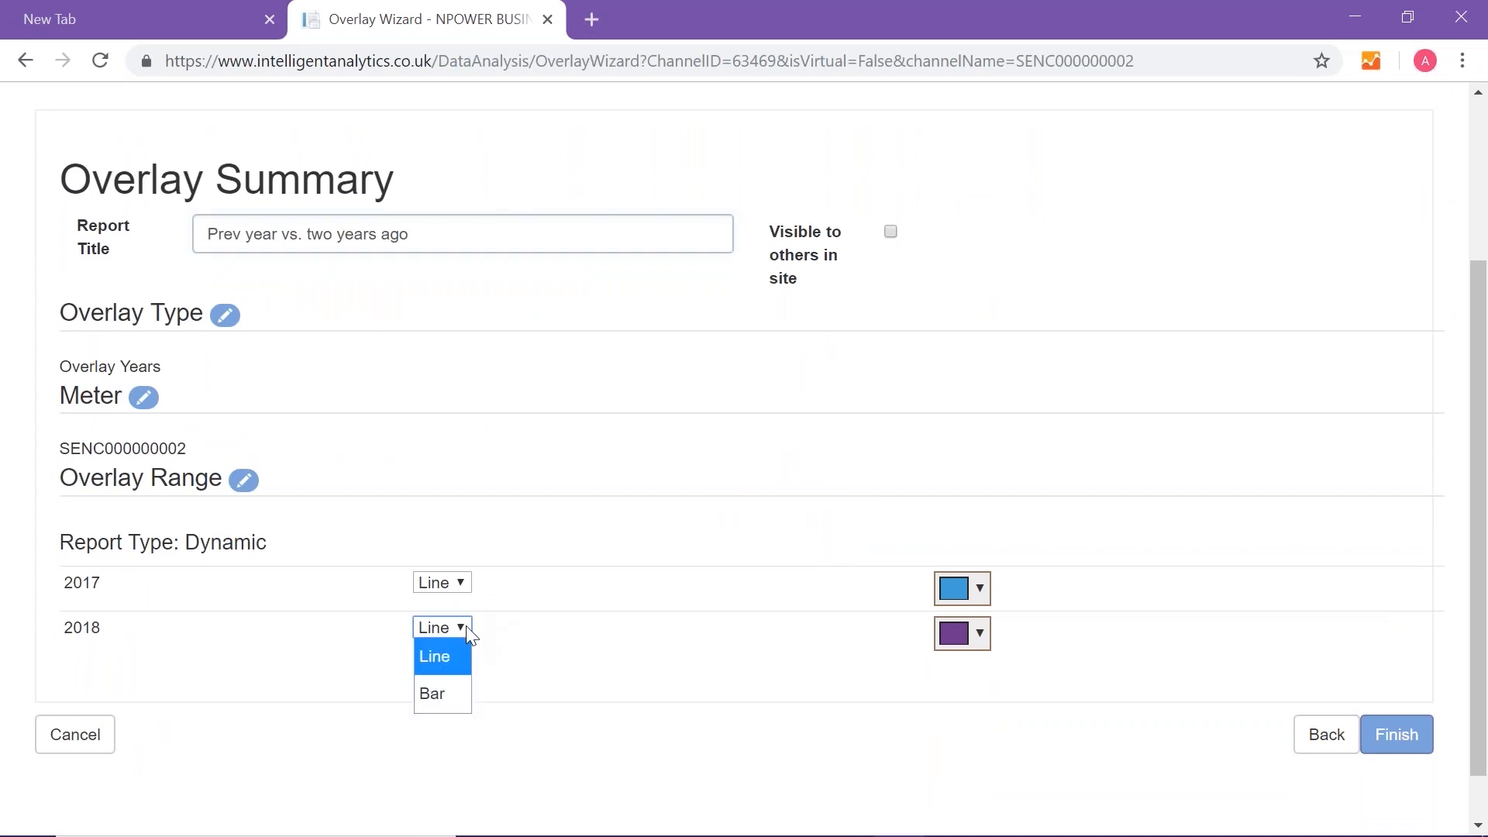
click(445, 701)
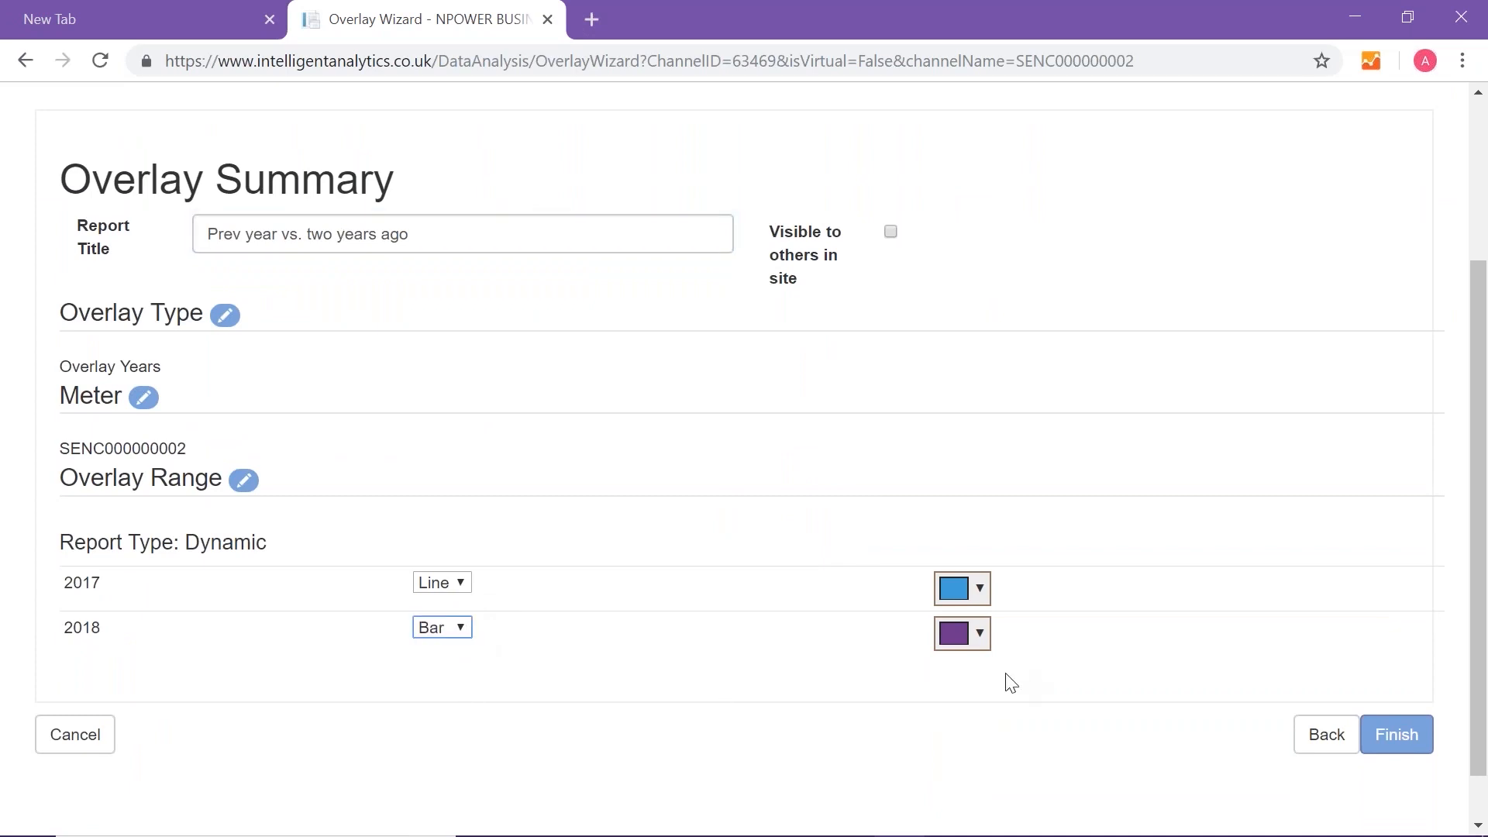
click(1397, 740)
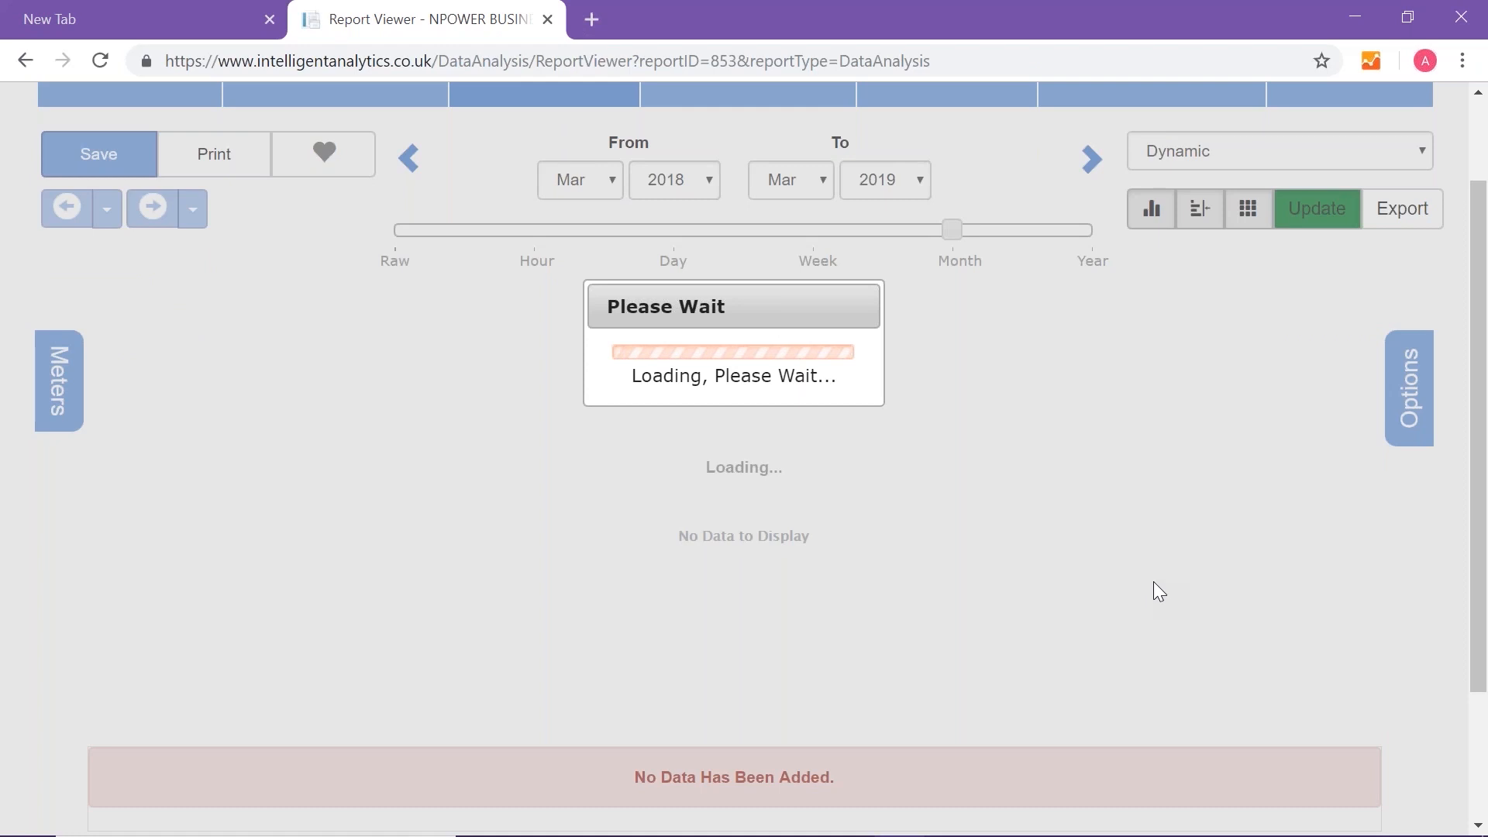
- Examine the overlay report's chart, channel statistics and monthly table for the two years
scroll(1159, 593, down, 1)
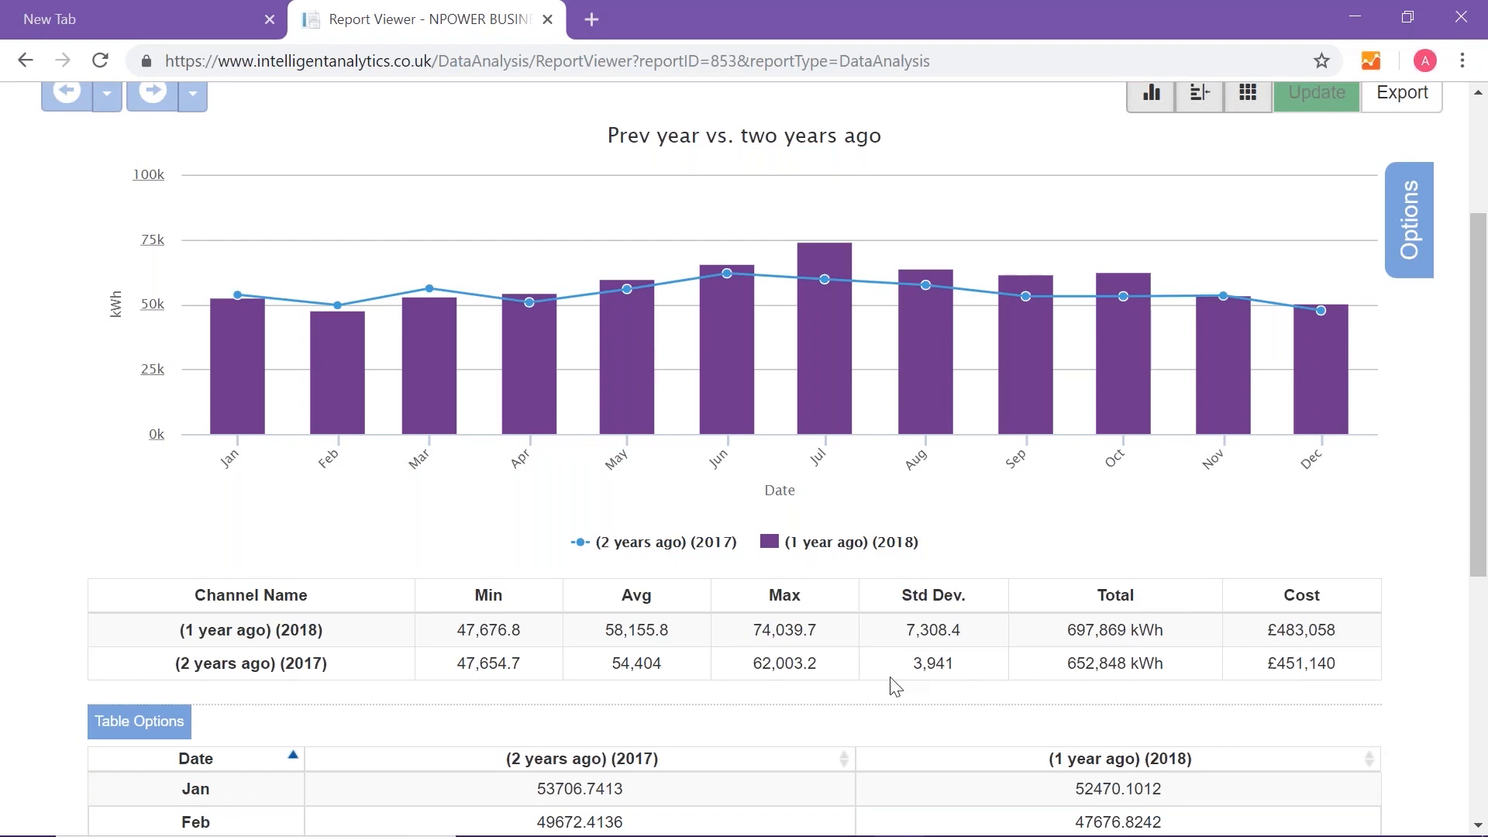
scroll(891, 679, down, 1)
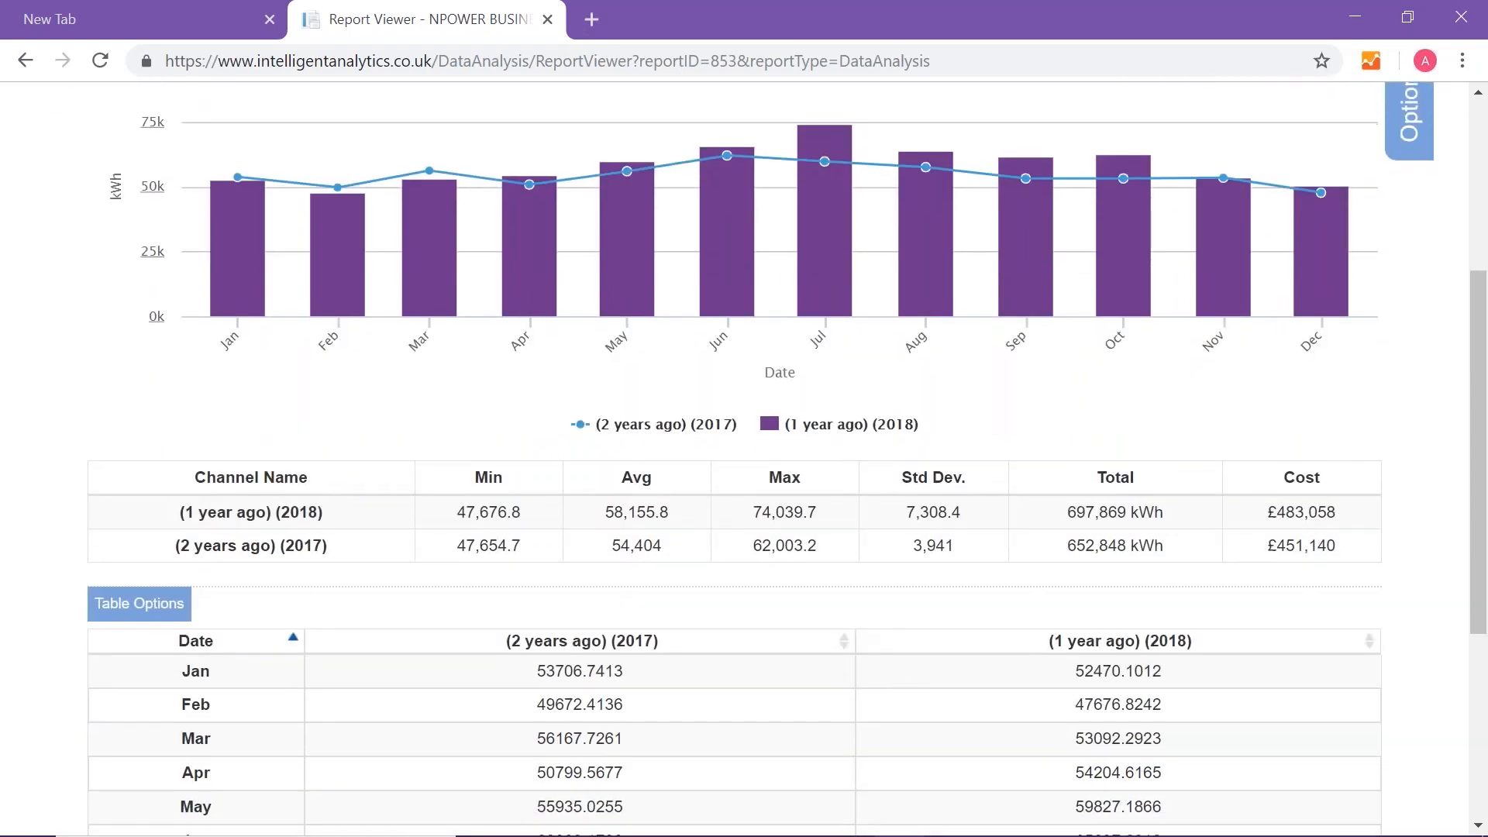
scroll(868, 626, up, 3)
scroll(867, 626, down, 3)
scroll(862, 636, up, 3)
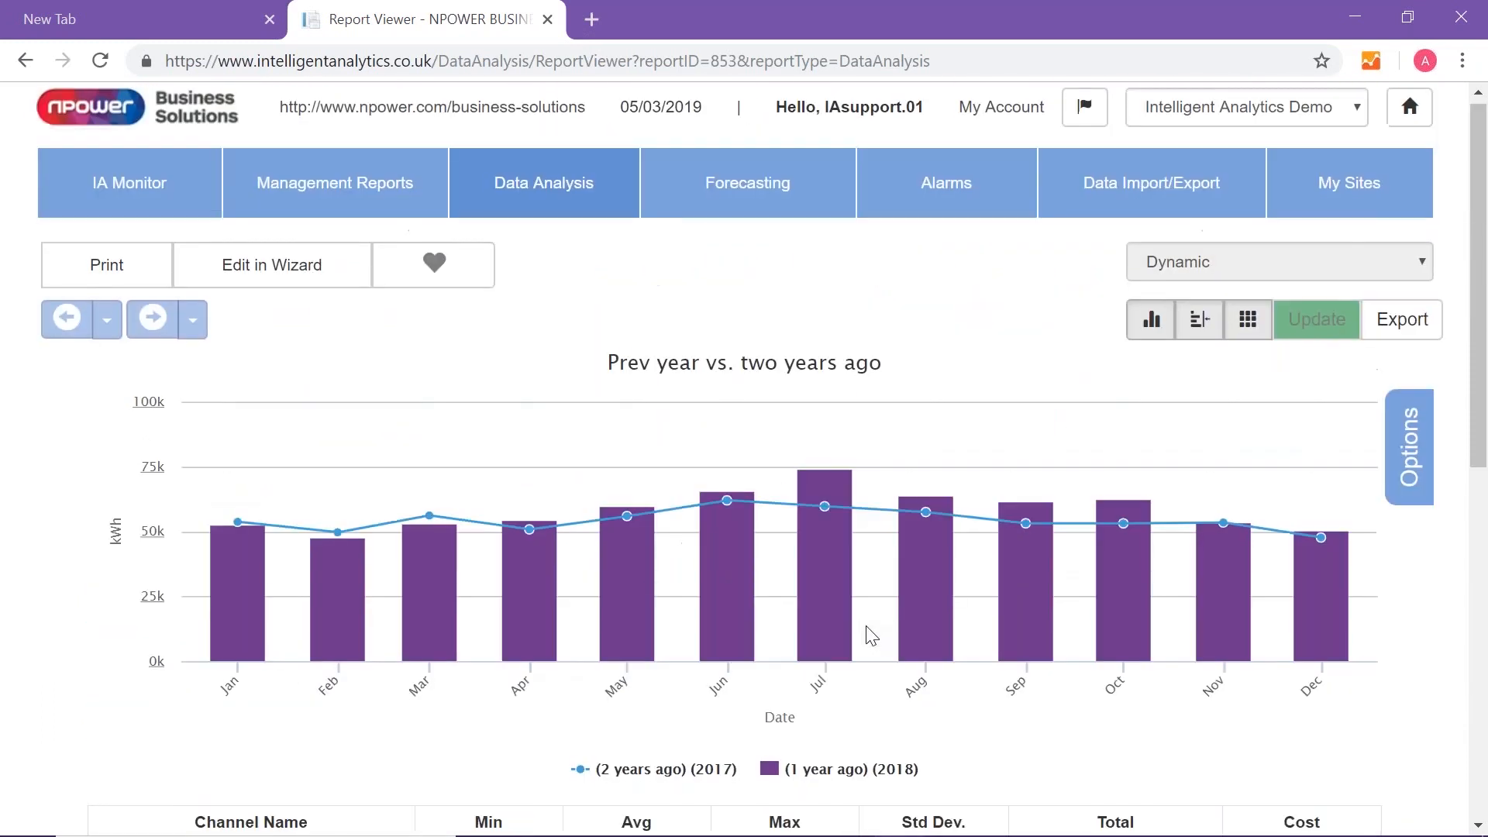